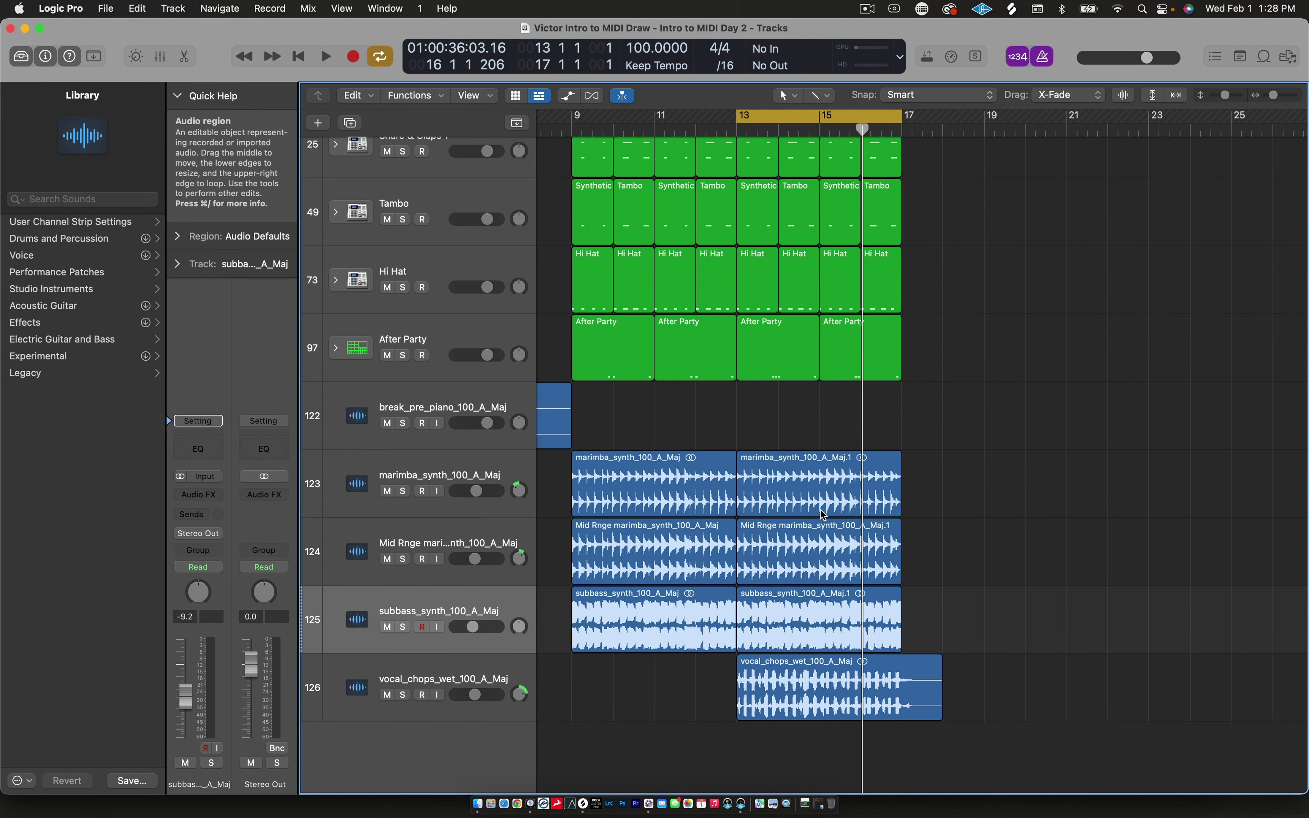
# Copy the marimba_synth_100_A_Maj.1 region on its own track so that the duplicate starts at bar 17
pyautogui.hscroll(2, 804, 484)
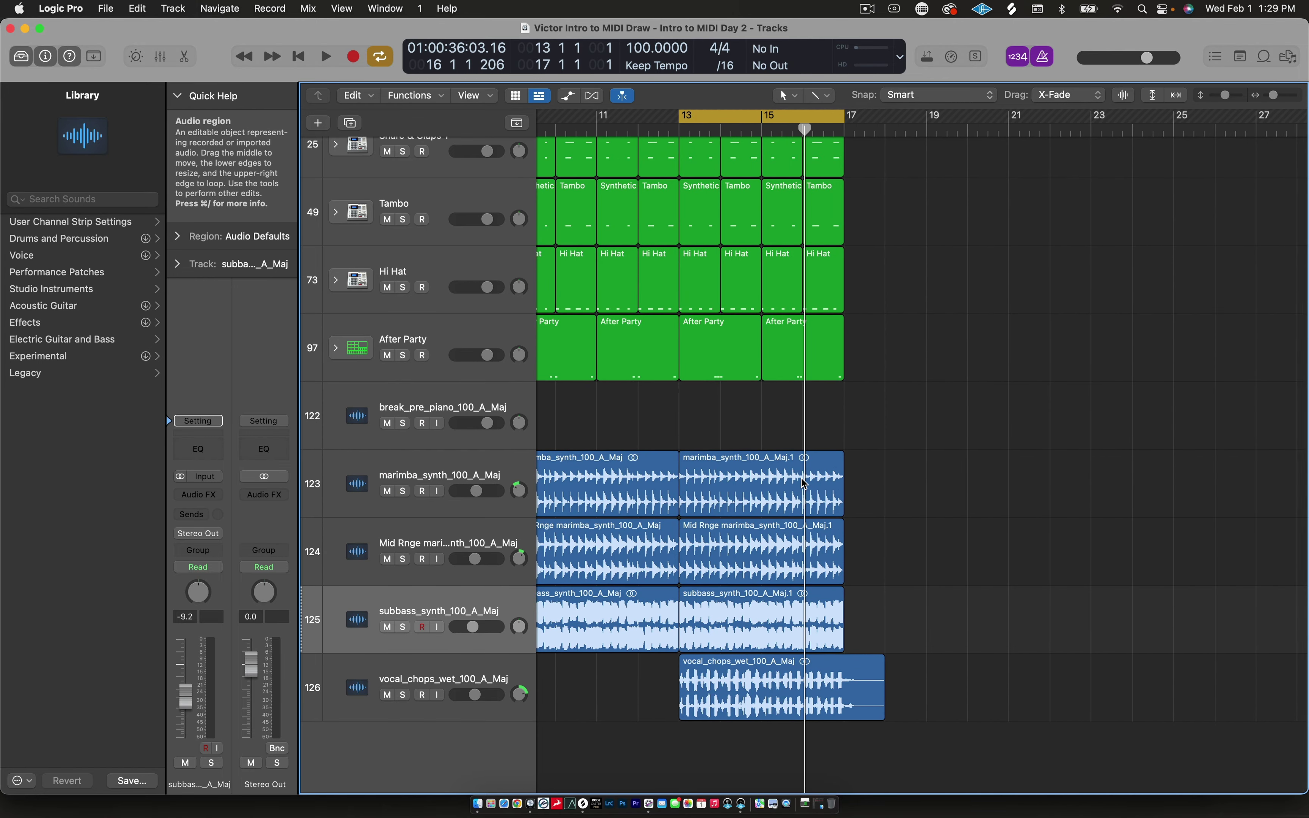
pyautogui.hscroll(-6, 724, 429)
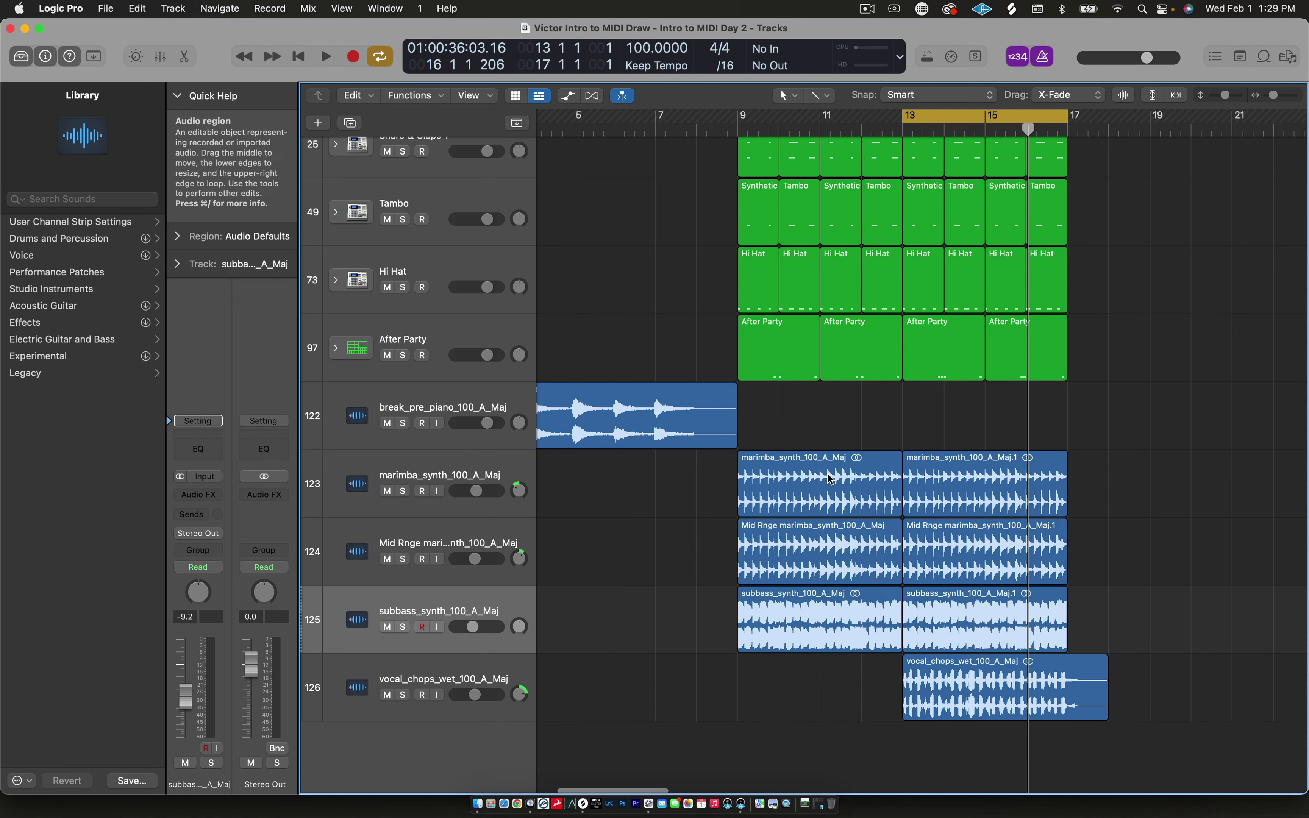
pyautogui.hscroll(1, 831, 478)
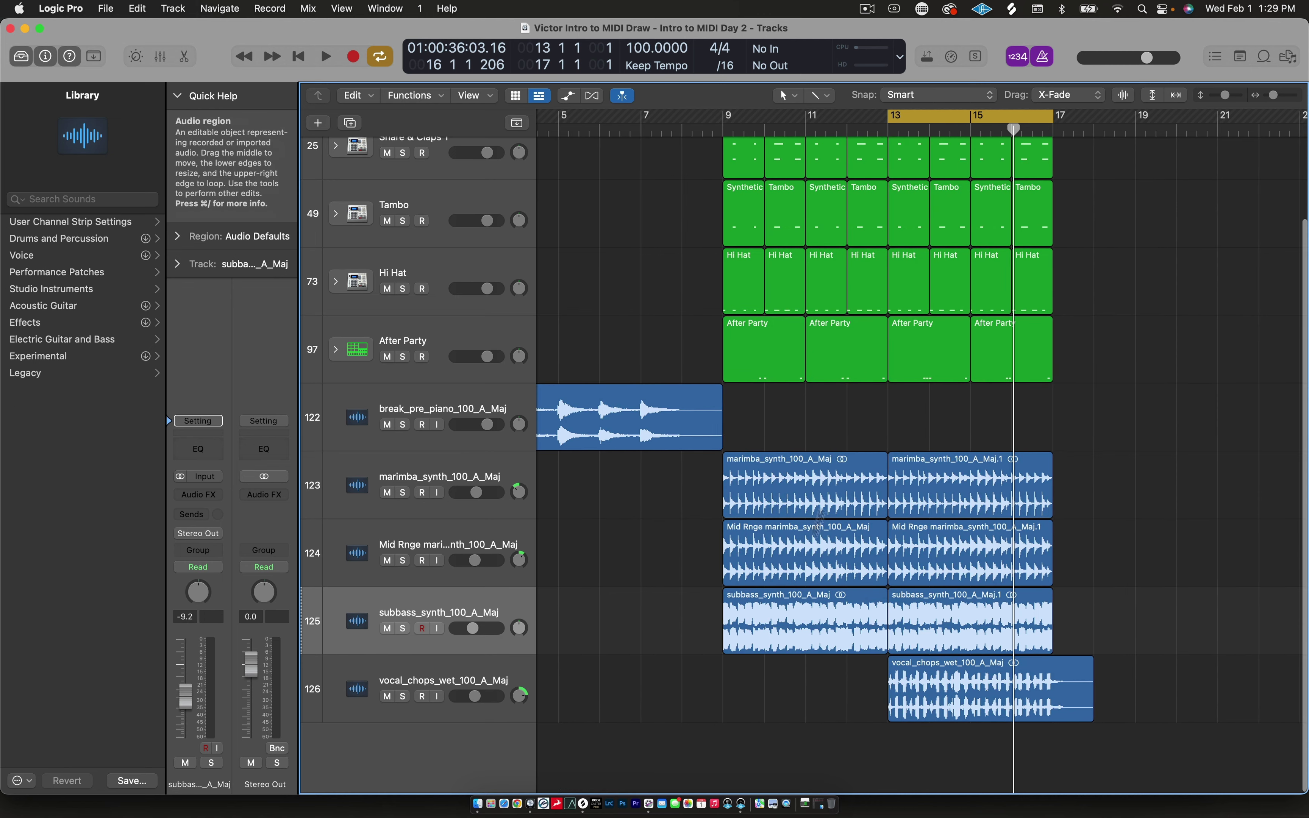
pyautogui.hscroll(5, 816, 487)
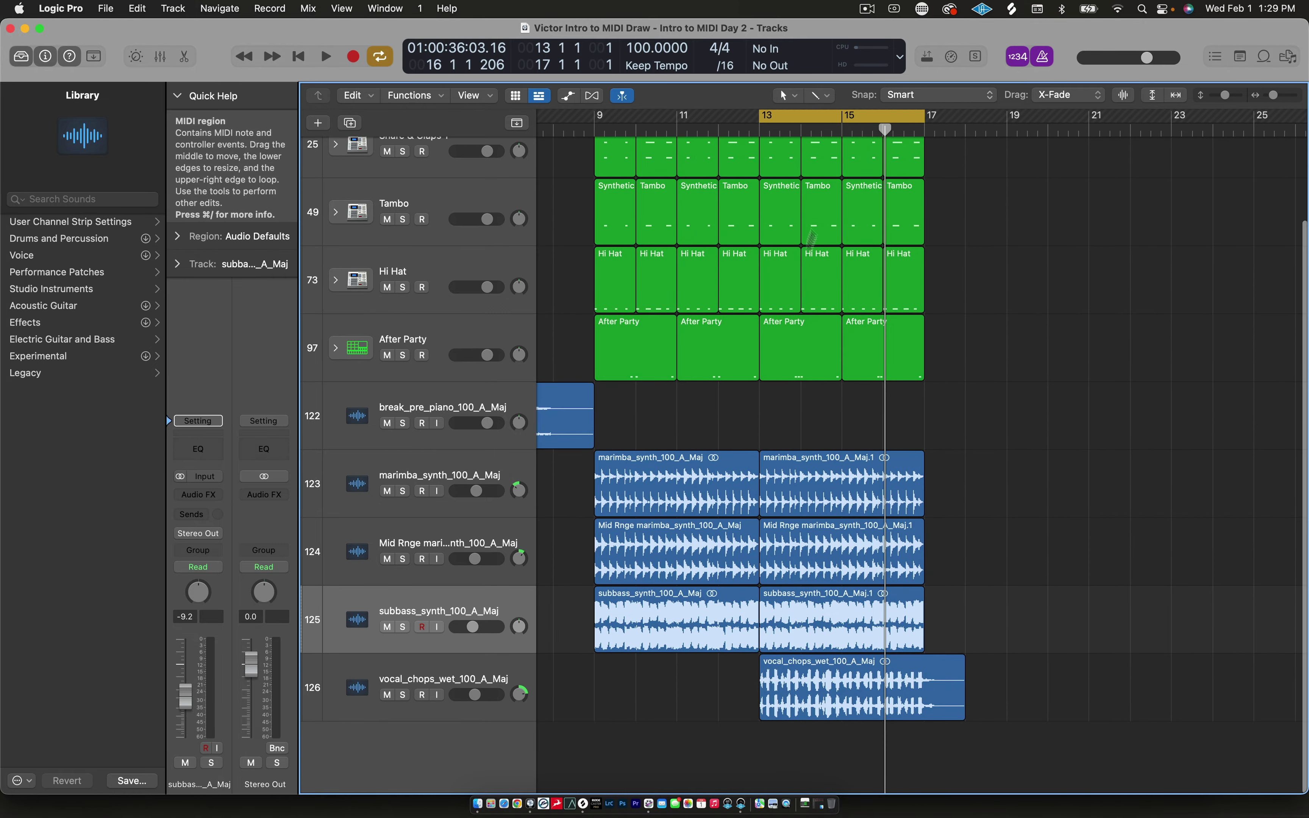
pyautogui.hscroll(5, 835, 378)
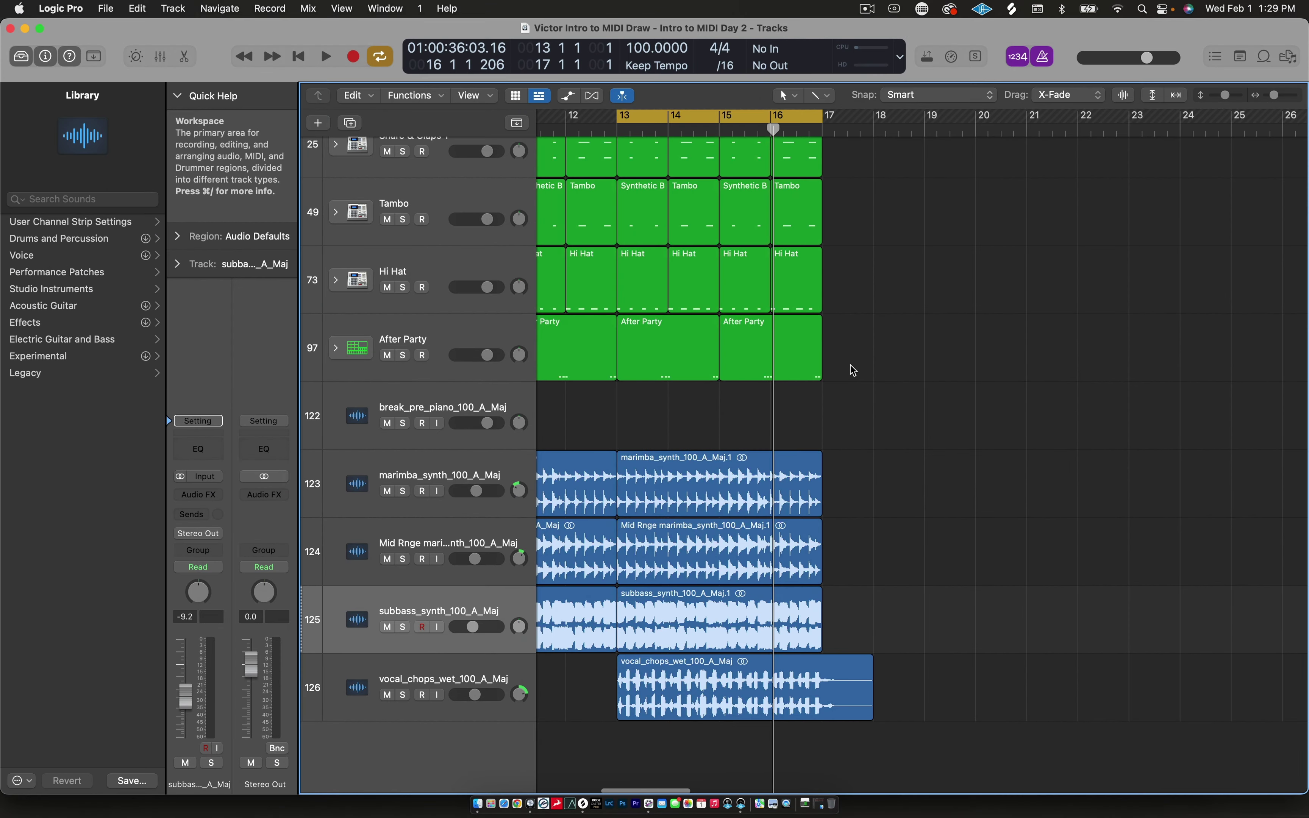
pyautogui.hscroll(1, 853, 370)
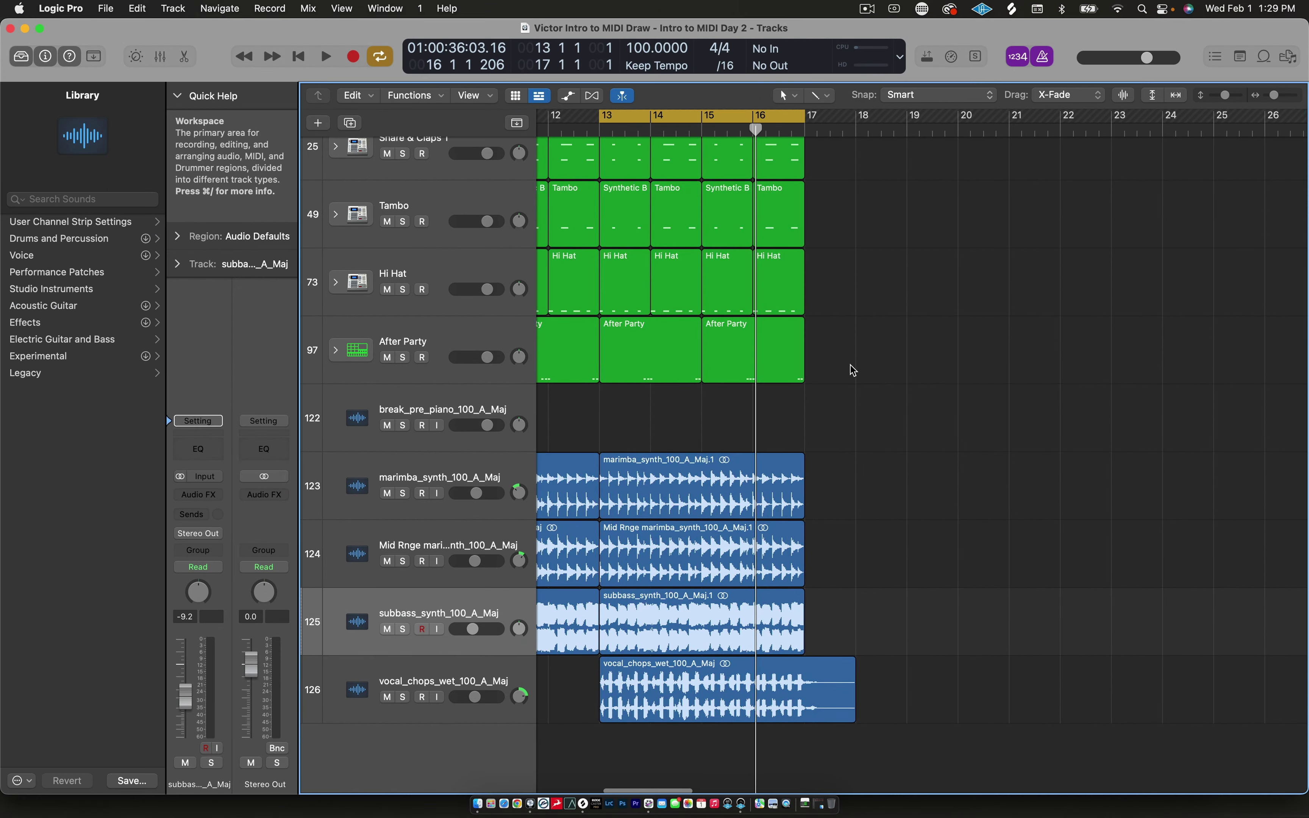
pyautogui.click(658, 485)
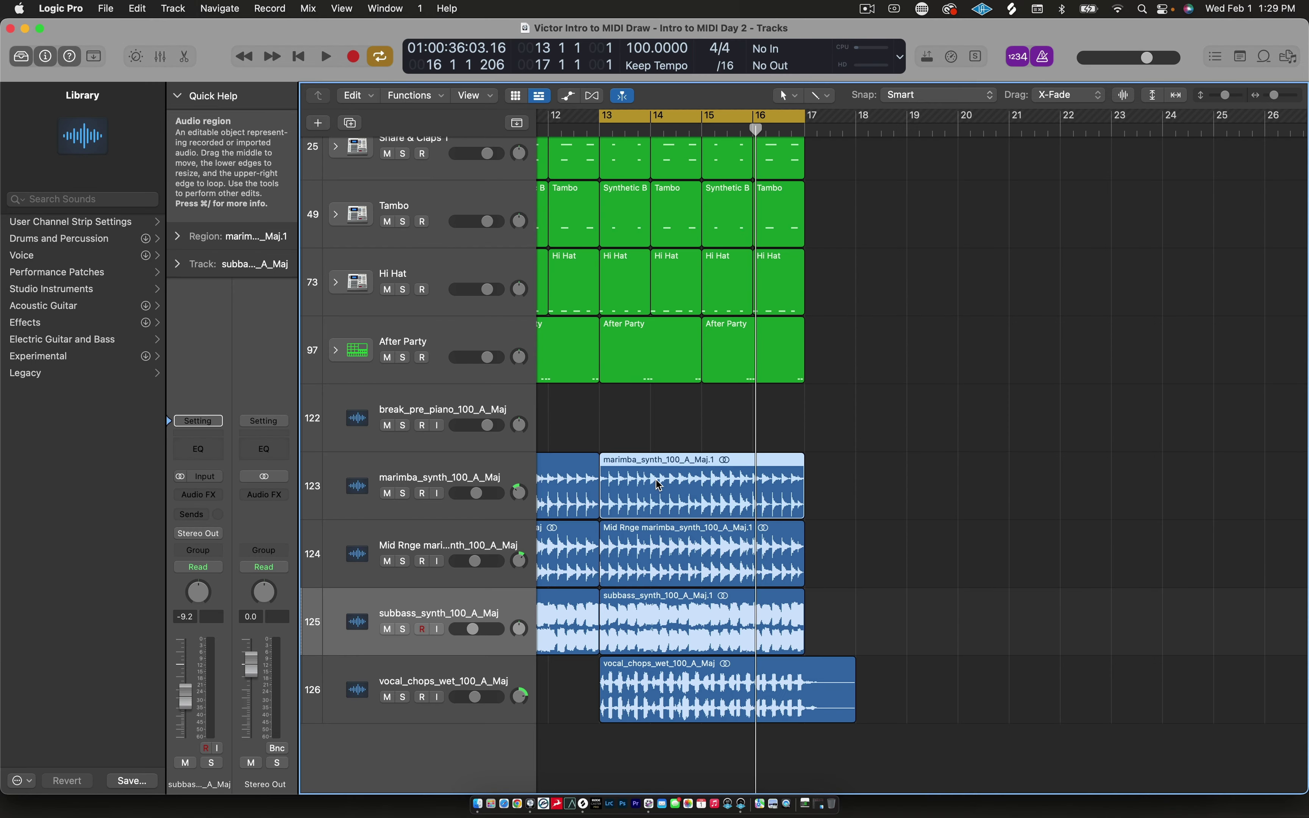
pyautogui.moveTo(660, 485); pyautogui.dragTo(865, 492)
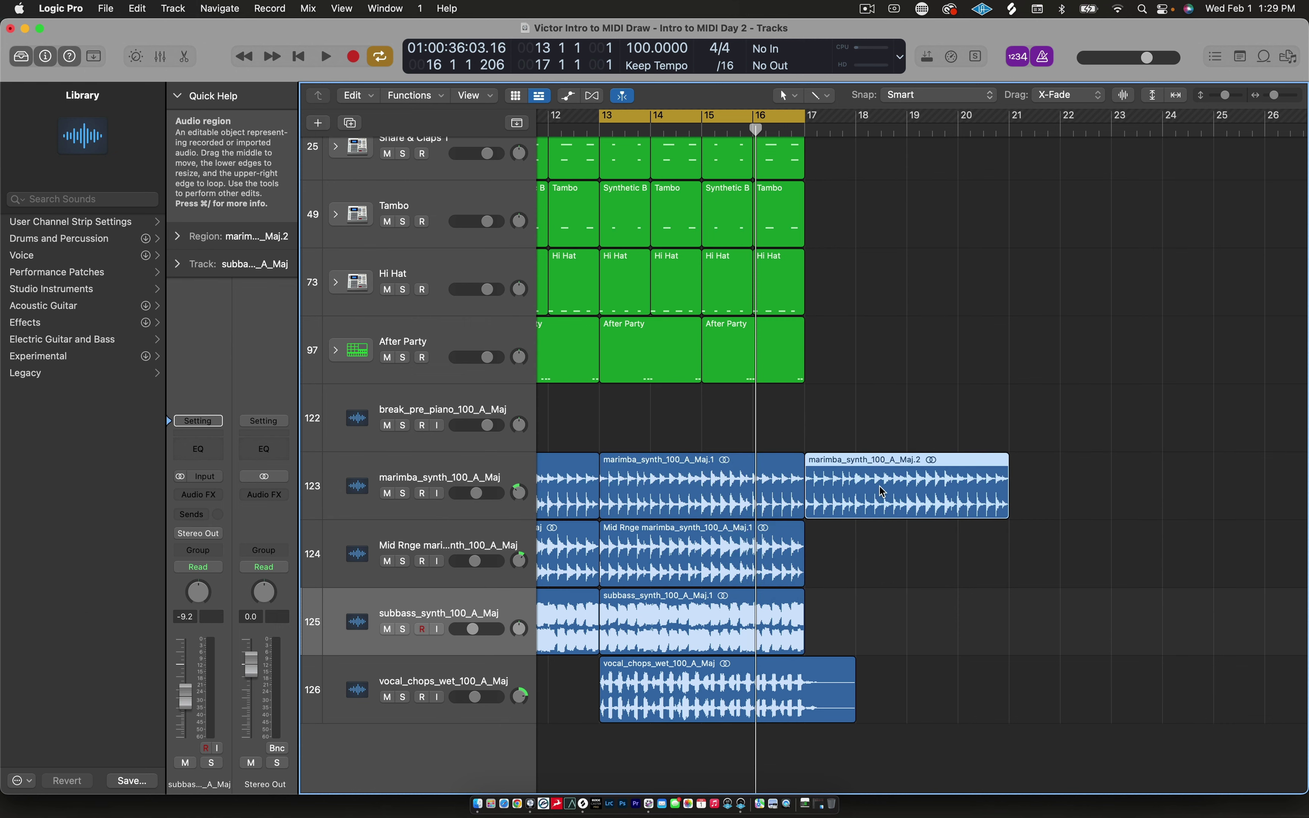
# Switch the control bar's display mode to Beats & Project
pyautogui.scroll(-2, 923, 402)
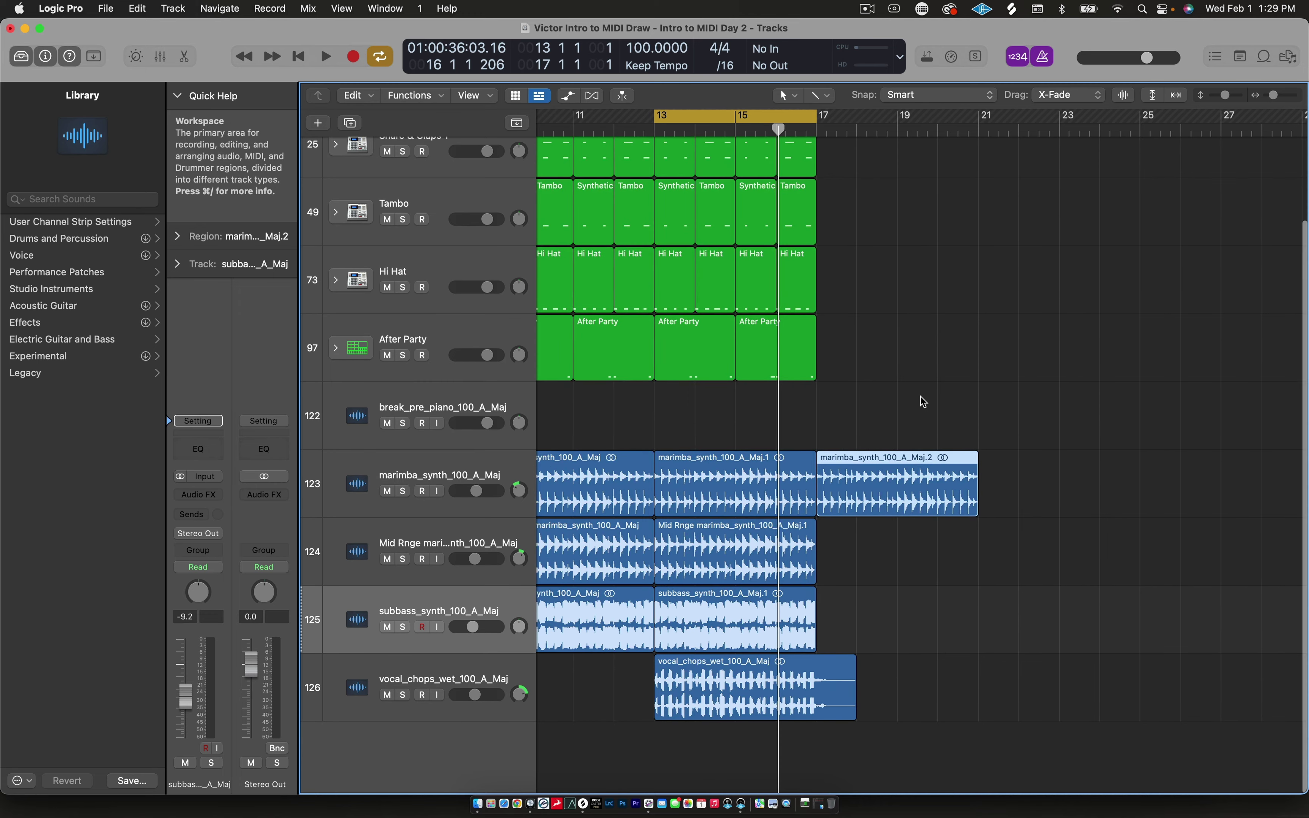
pyautogui.scroll(-3, 923, 401)
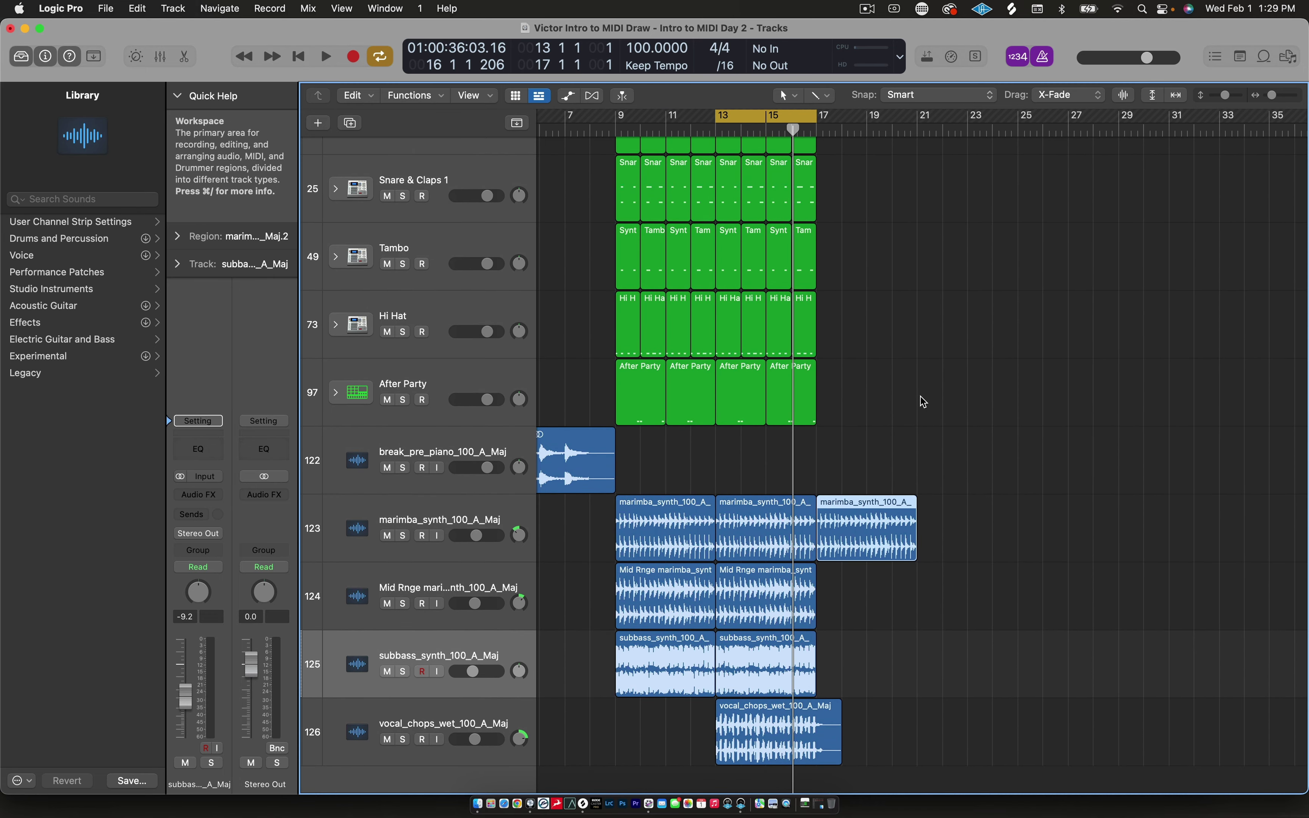
pyautogui.scroll(5, 865, 459)
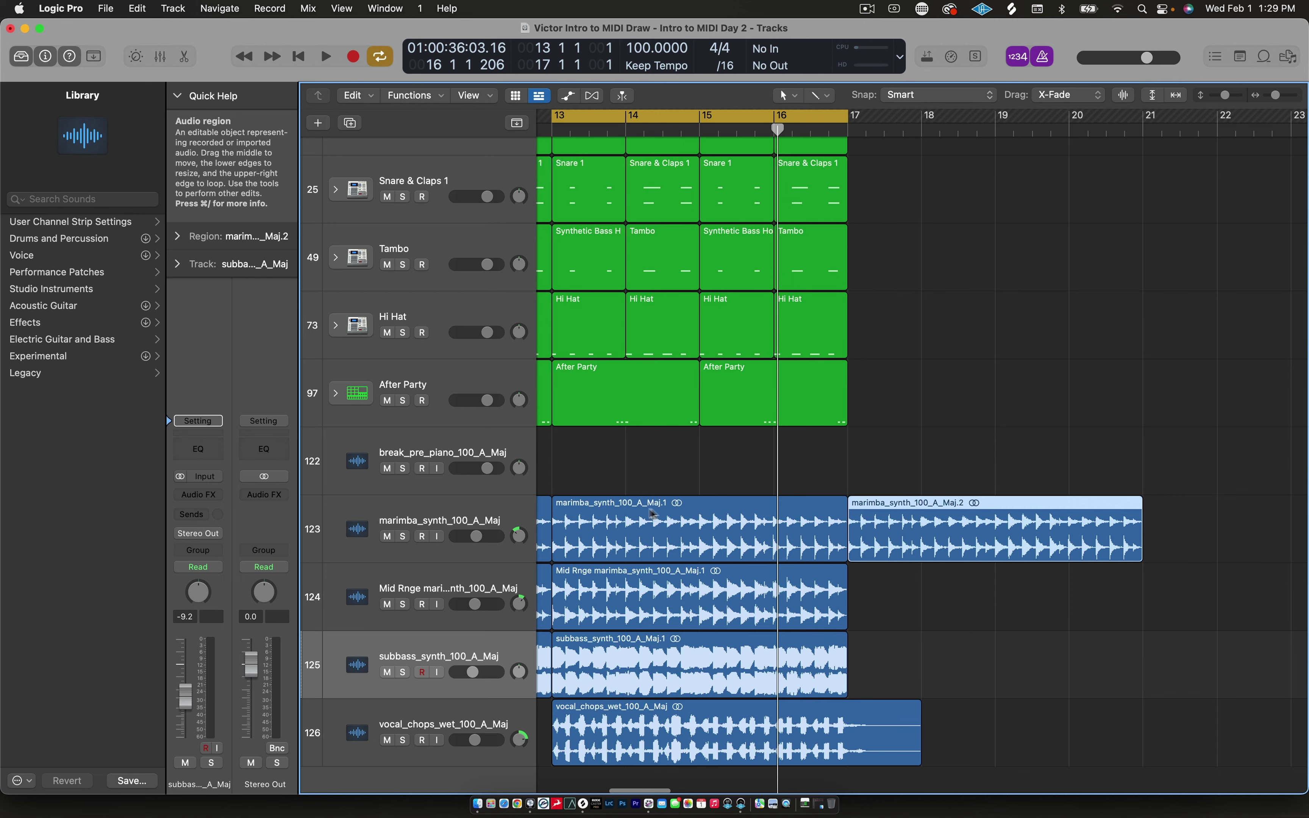
pyautogui.press('super+Left')
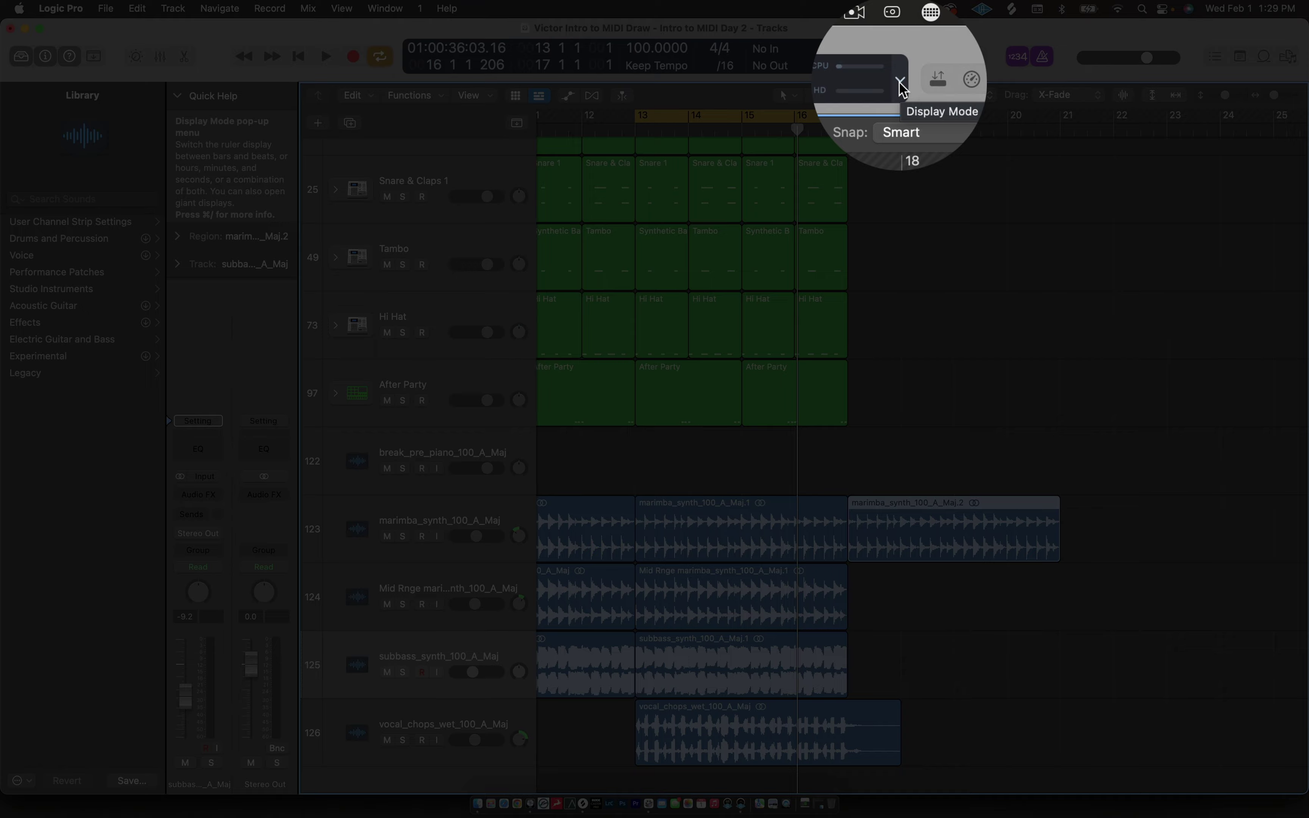
pyautogui.click(902, 63)
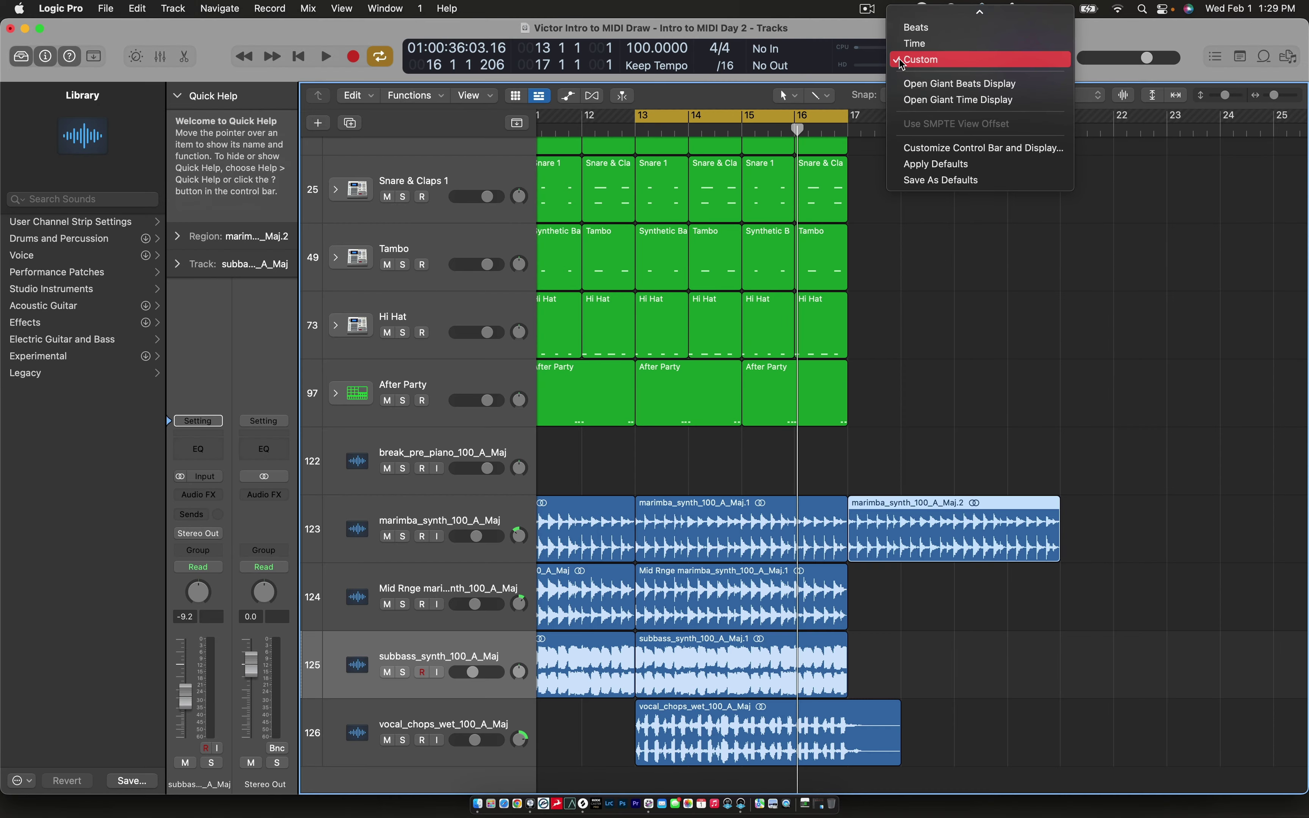
pyautogui.moveTo(914, 21)
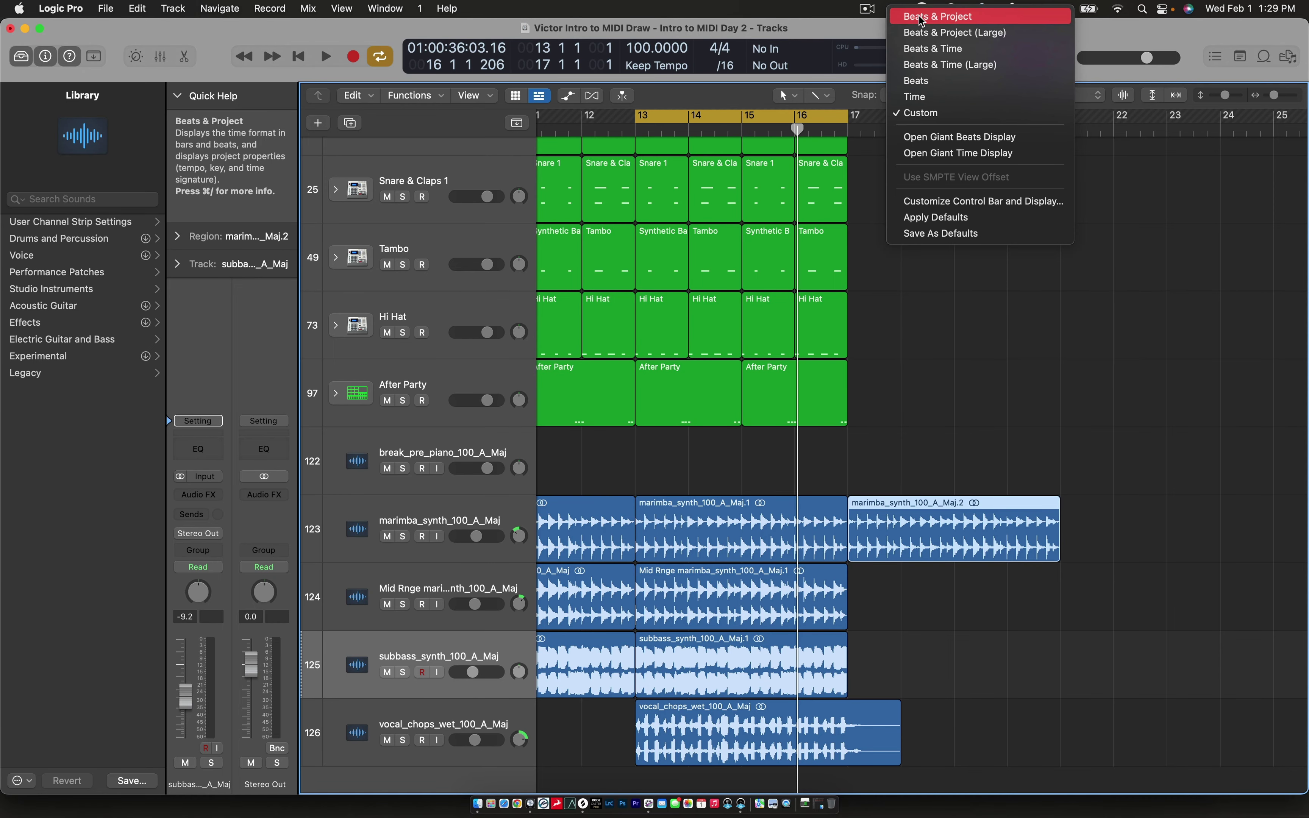
pyautogui.click(927, 17)
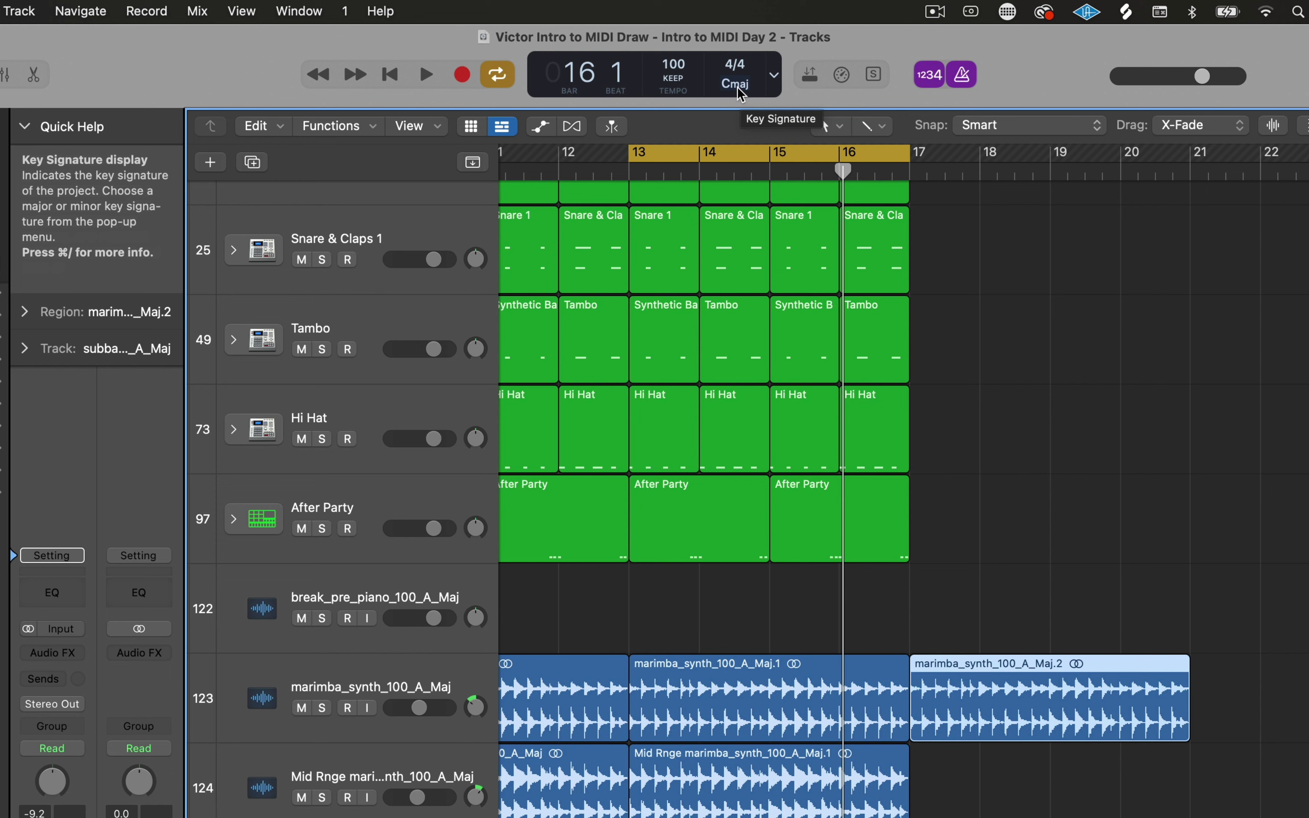
# Set the project's key signature to A major
pyautogui.click(737, 83)
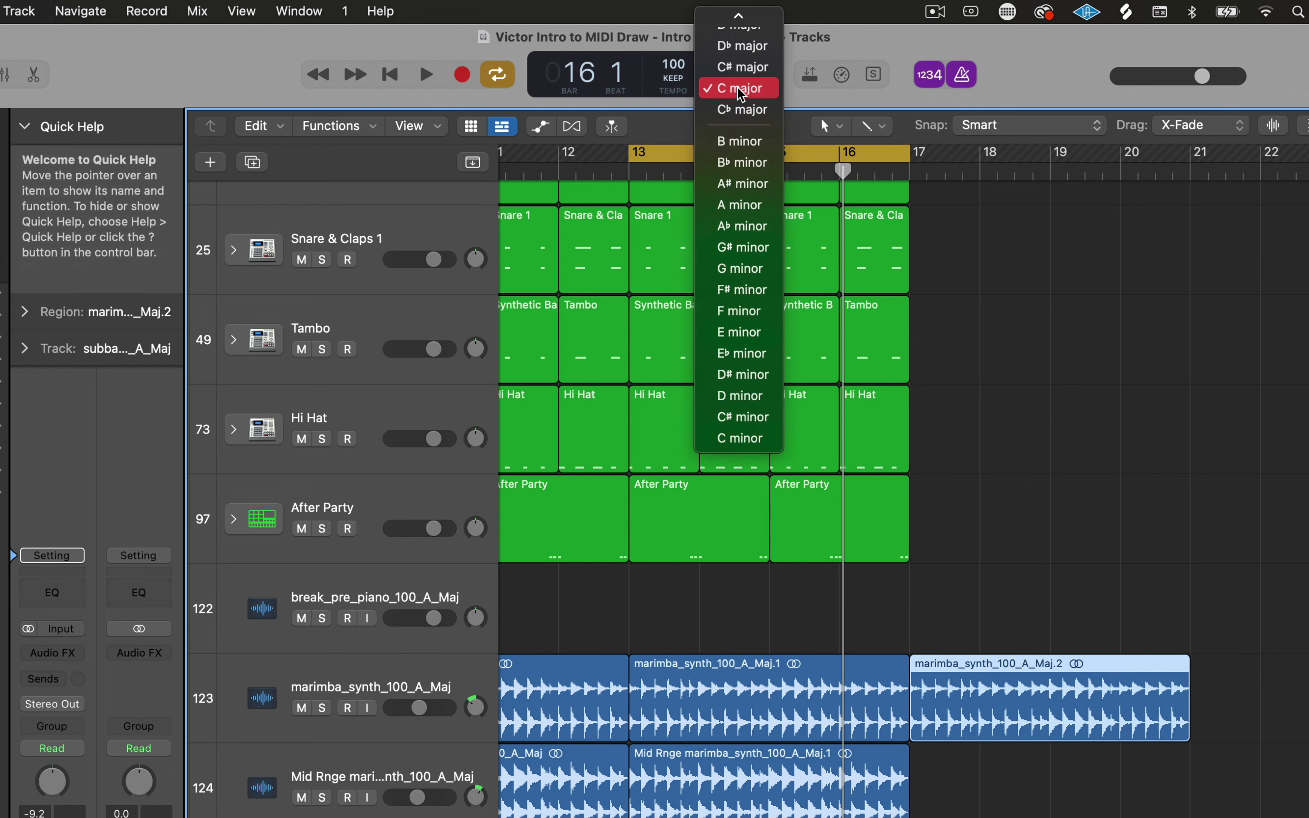
pyautogui.scroll(10, 741, 89)
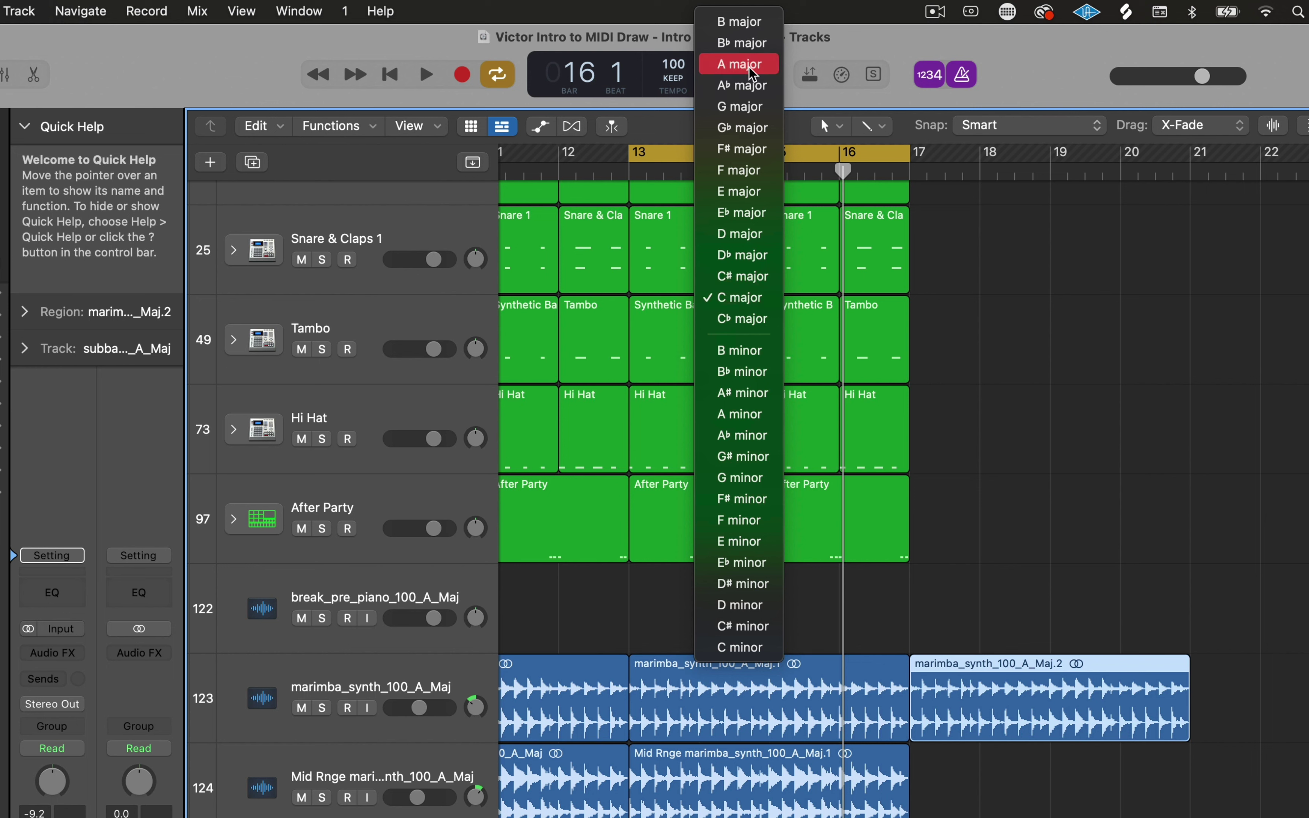
pyautogui.click(726, 69)
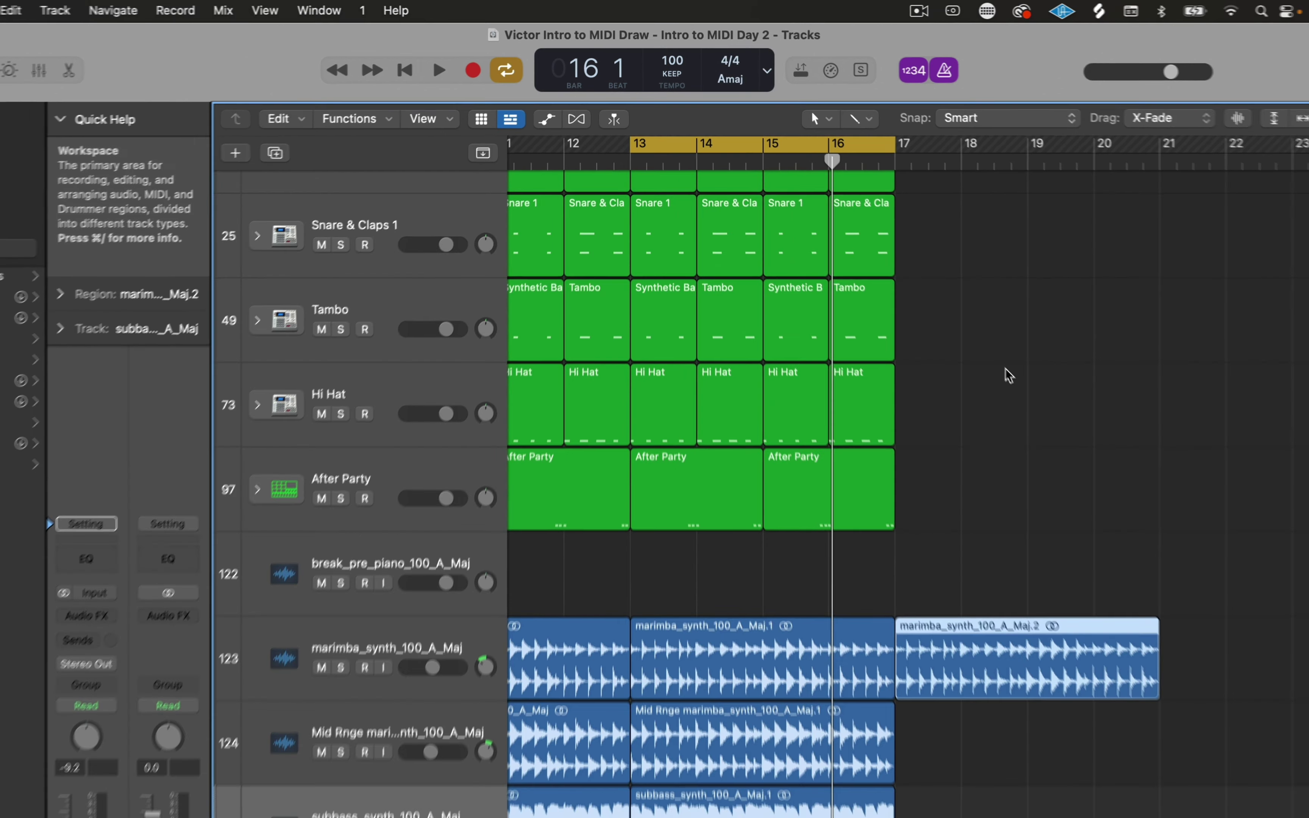
pyautogui.press('y')
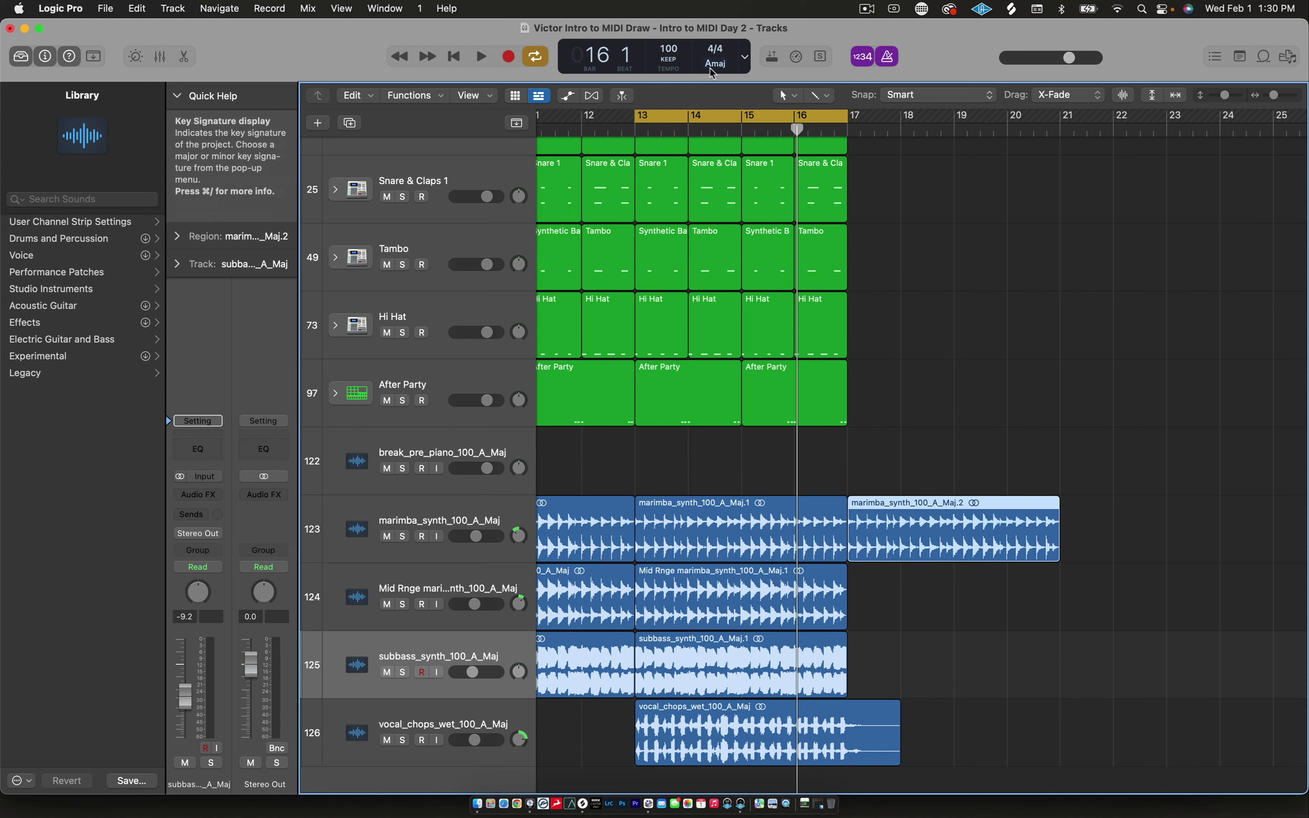
pyautogui.click(721, 68)
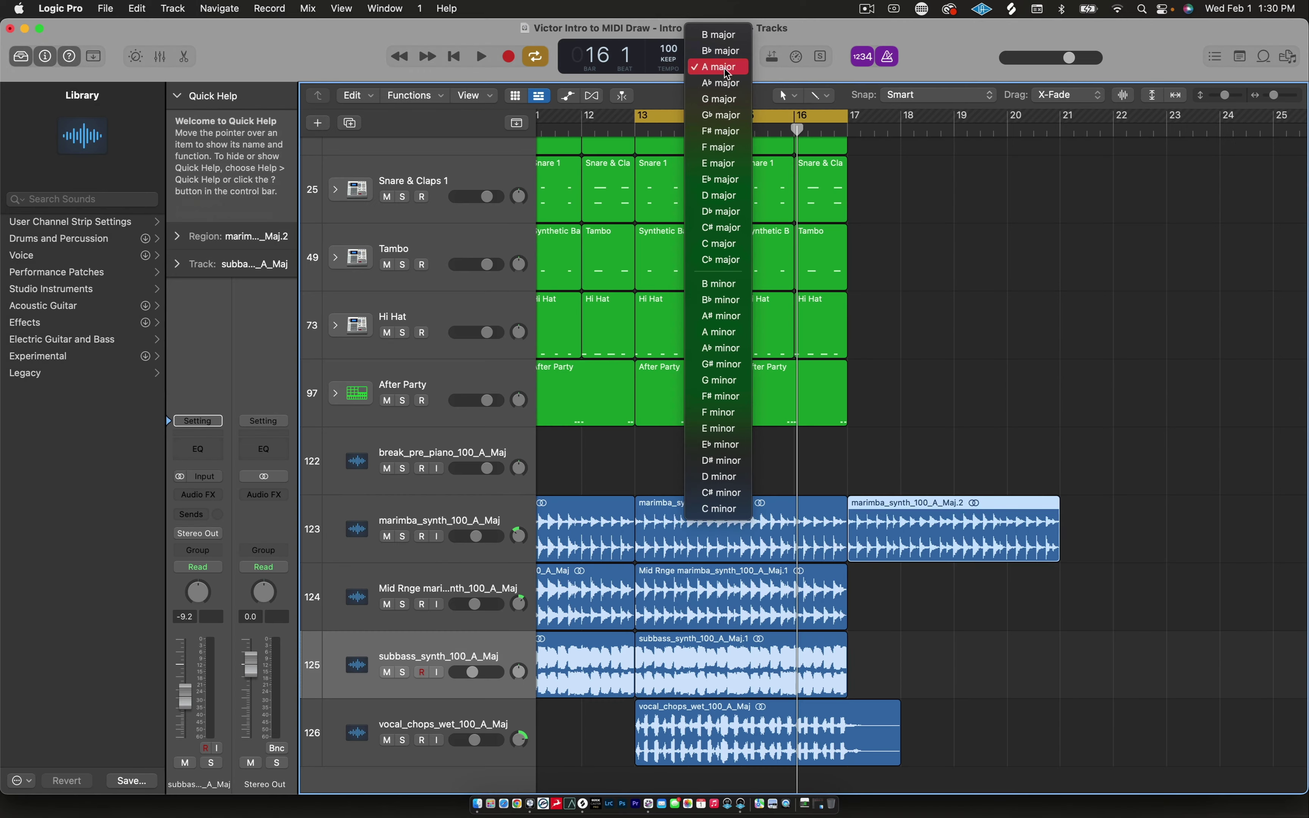
pyautogui.click(719, 70)
# Redefine the cycle area to run from bar 17 to bar 22 and deselect the copied marimba region
pyautogui.scroll(-2, 985, 302)
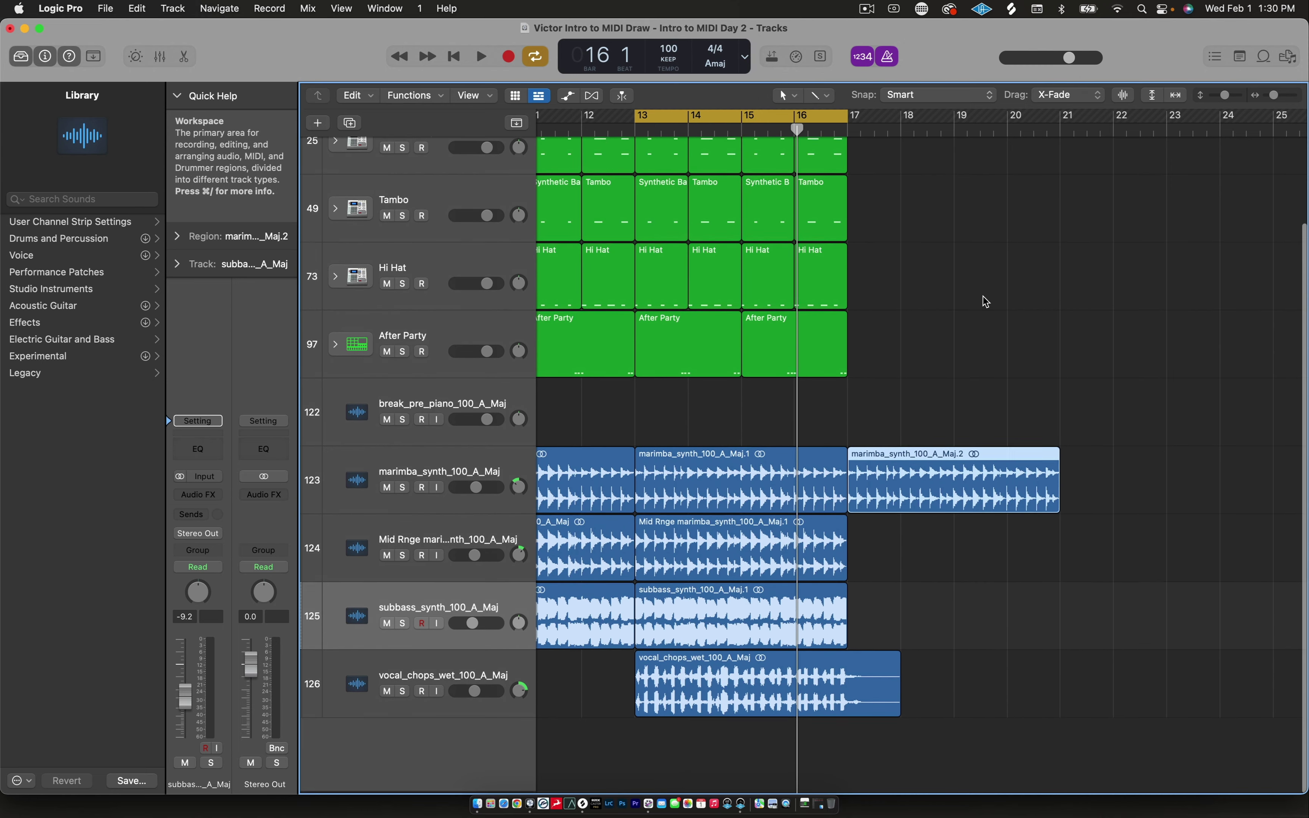
pyautogui.hscroll(3, 778, 166)
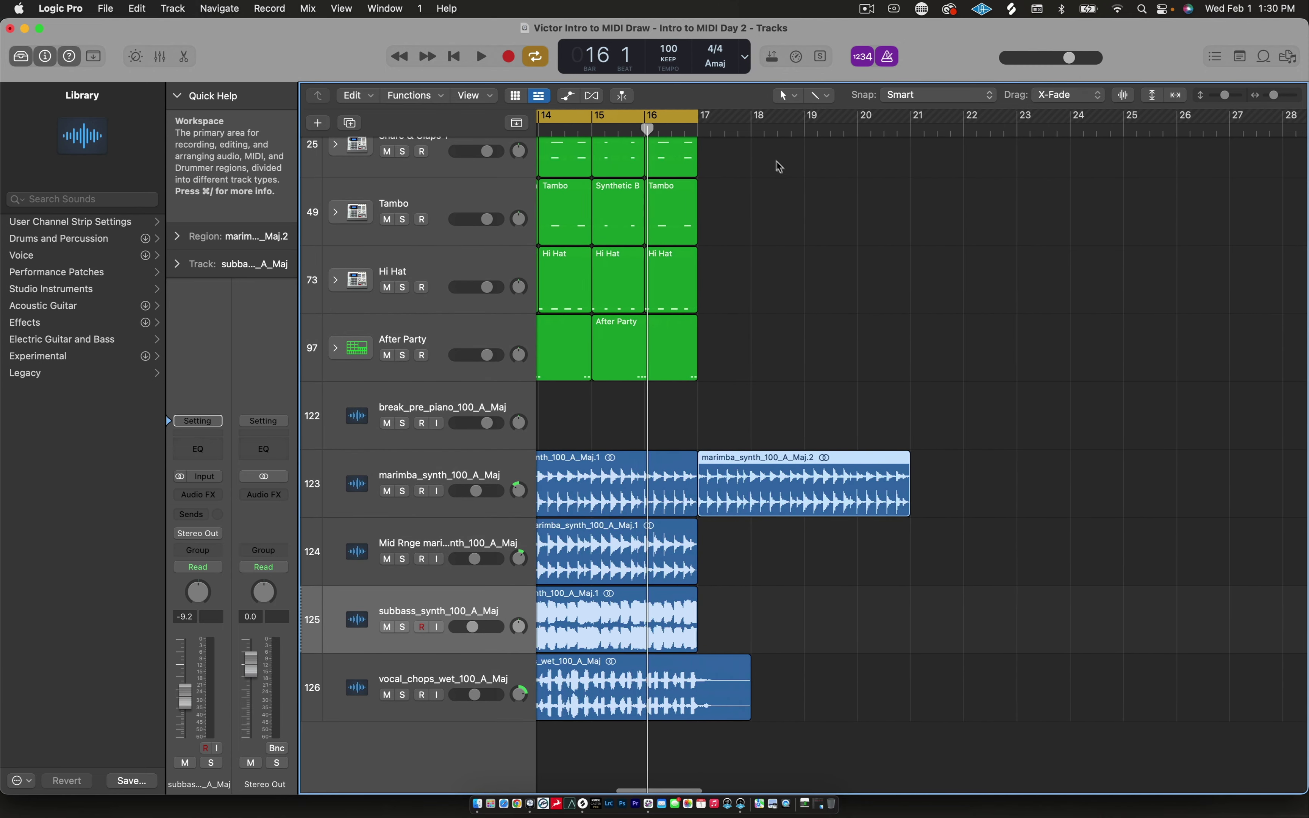
pyautogui.hscroll(-1, 844, 250)
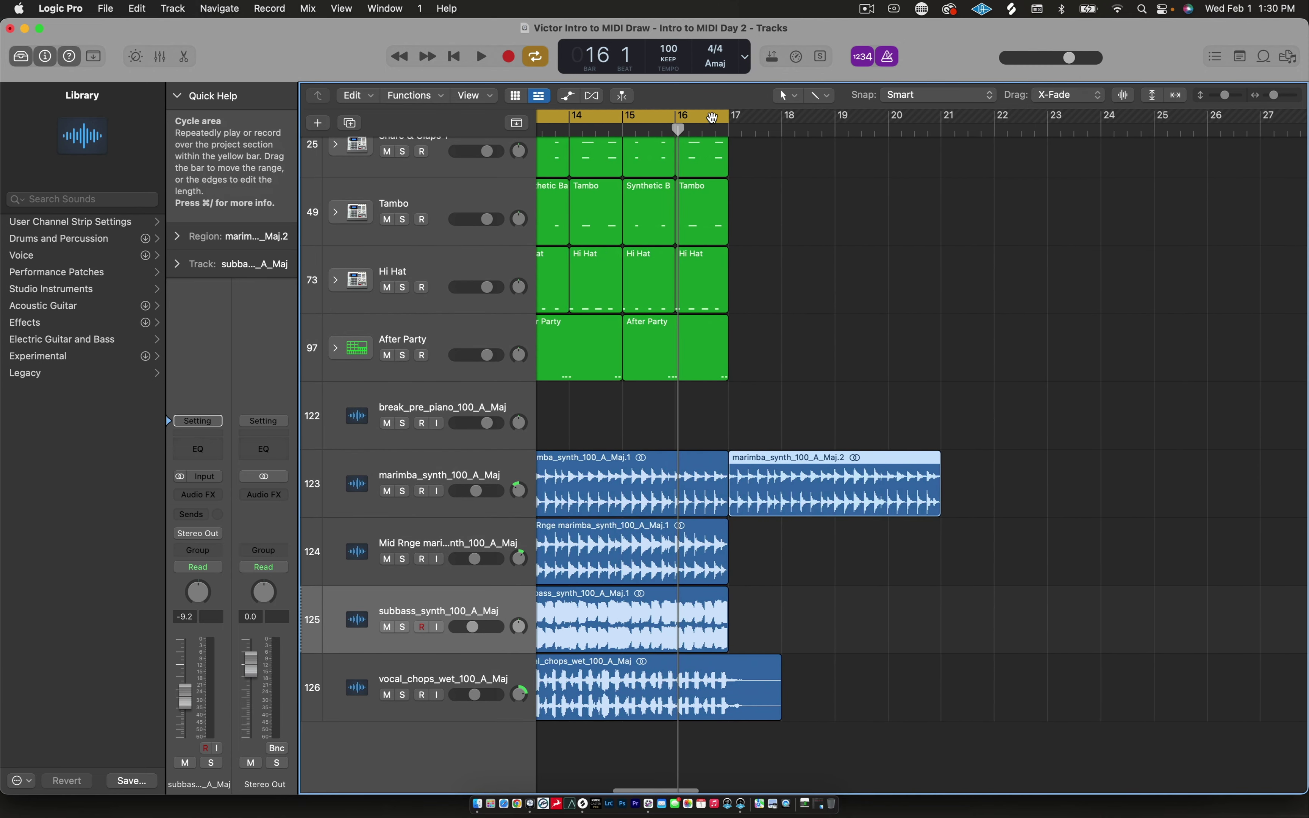
pyautogui.click(731, 121)
pyautogui.moveTo(733, 123); pyautogui.dragTo(1002, 156)
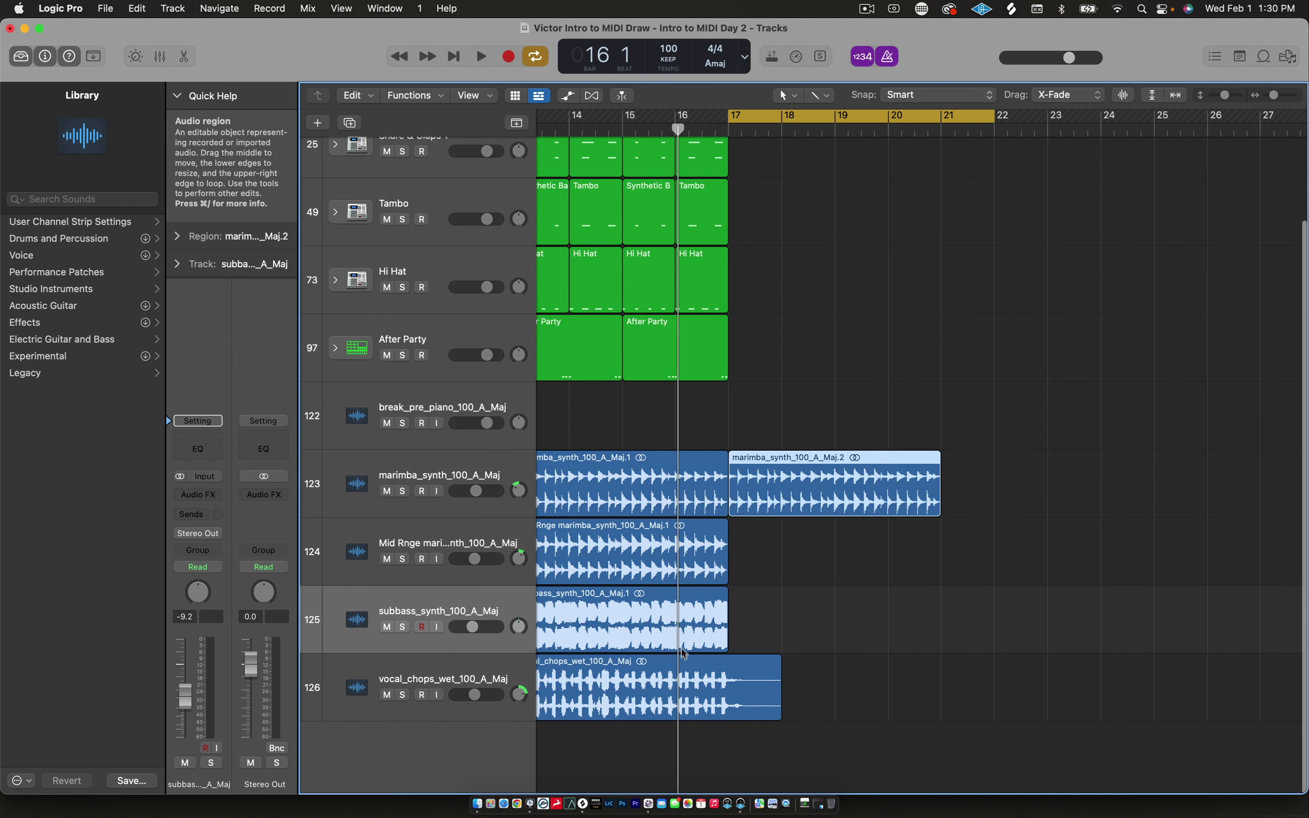
pyautogui.click(1008, 470)
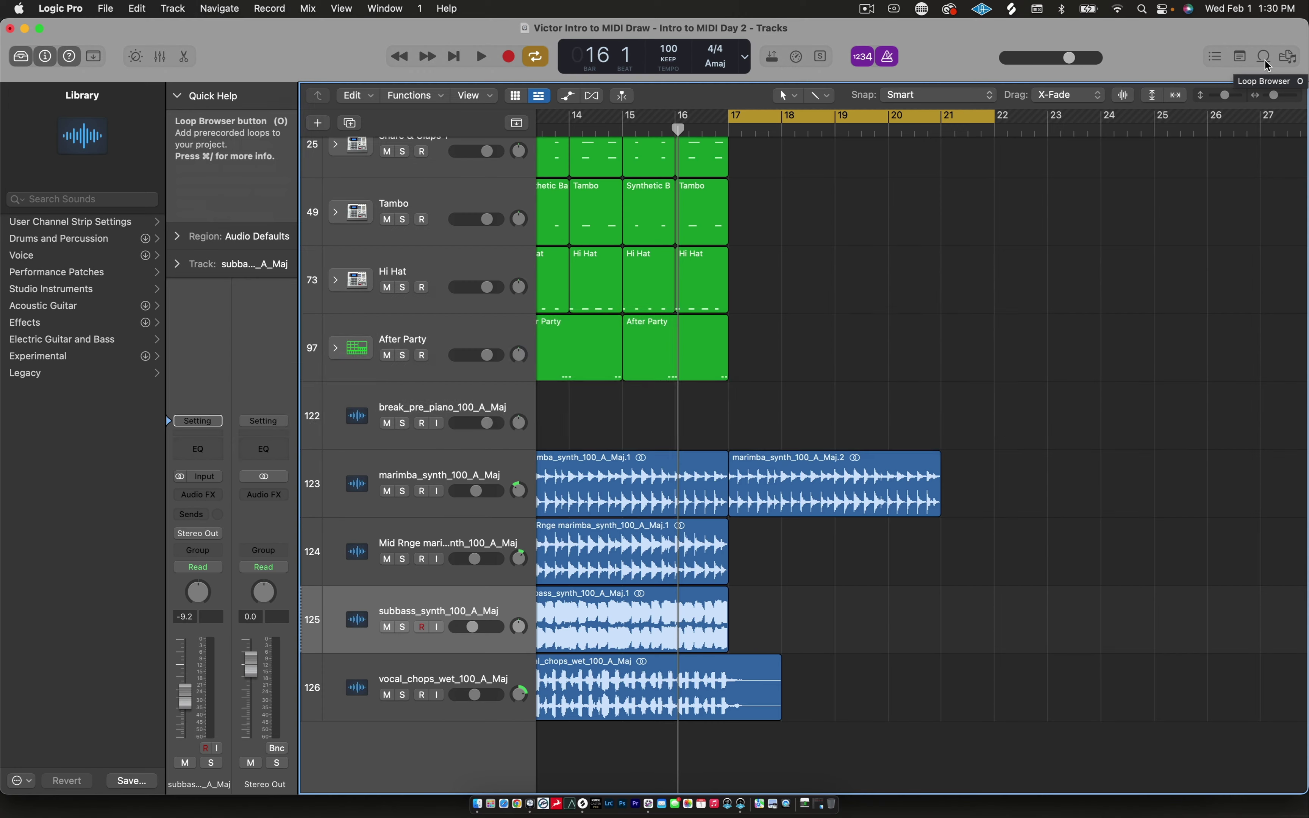
# Open the Loop Browser and look through the unfiltered loops with their beats, tempos and keys
pyautogui.click(1265, 59)
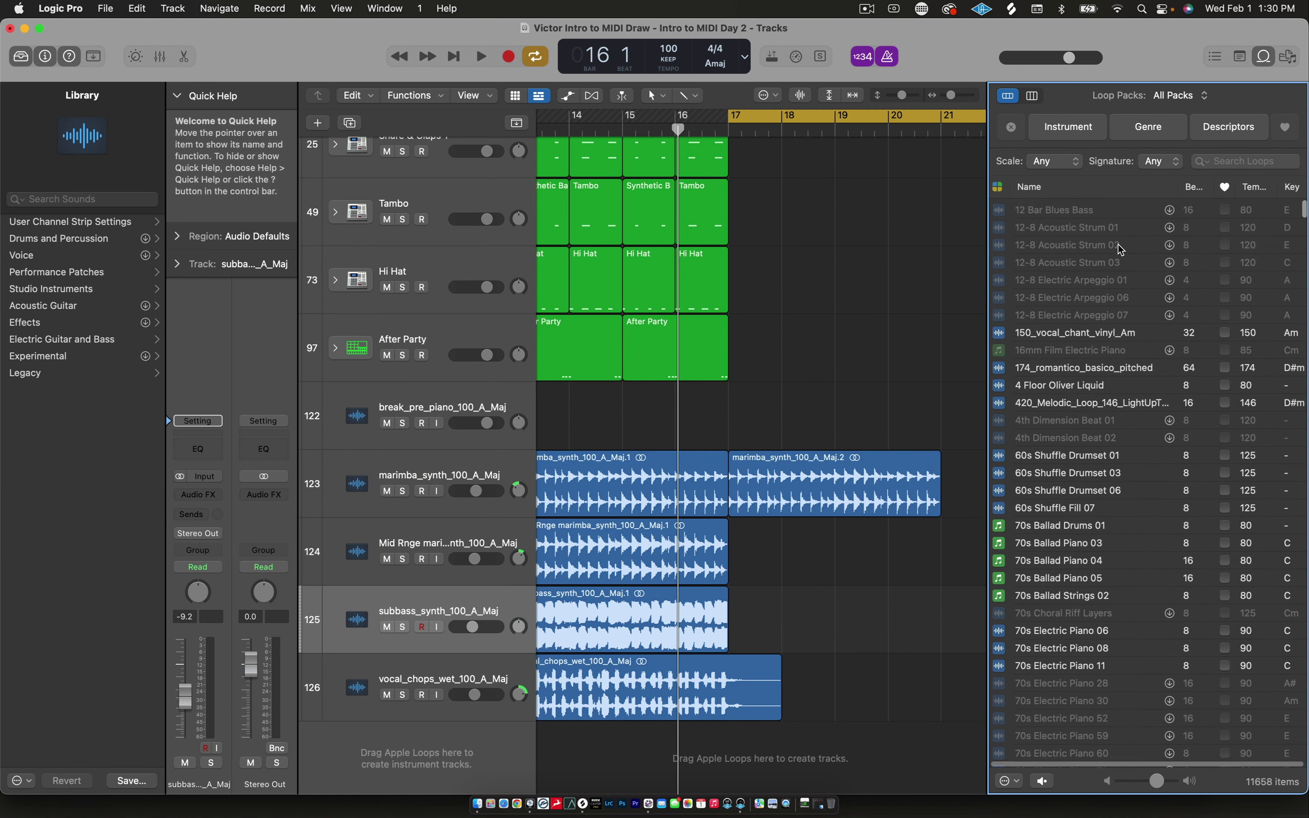
pyautogui.scroll(-5, 1121, 250)
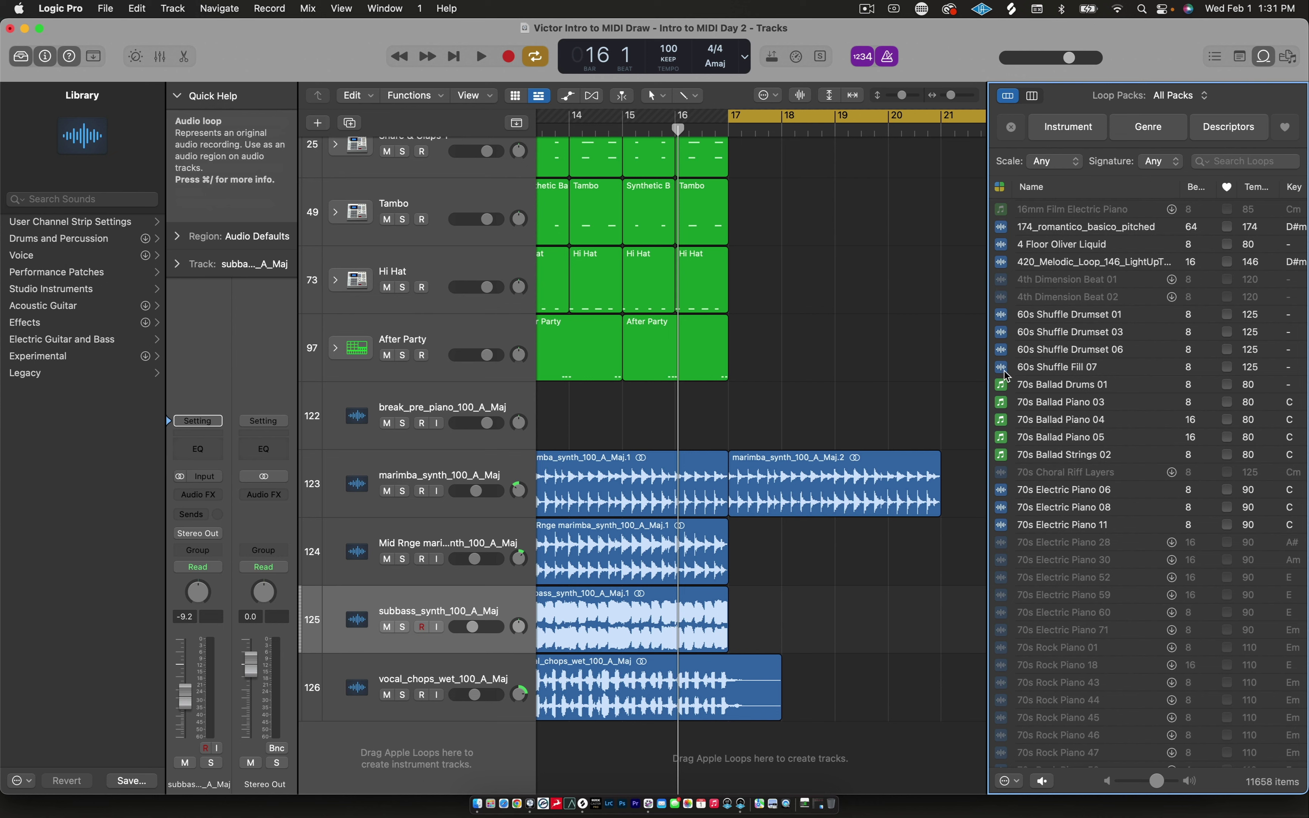
pyautogui.scroll(5, 1004, 373)
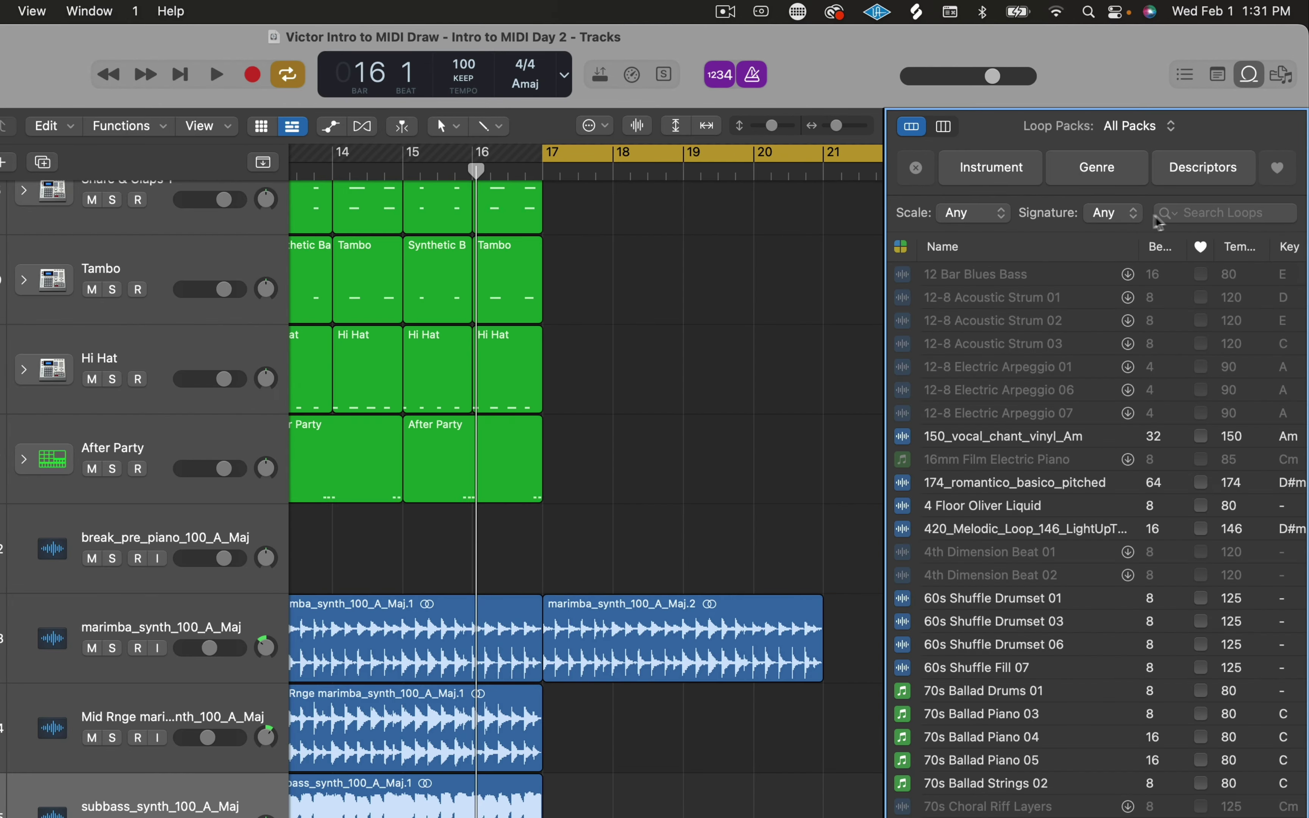
pyautogui.scroll(-15, 1119, 352)
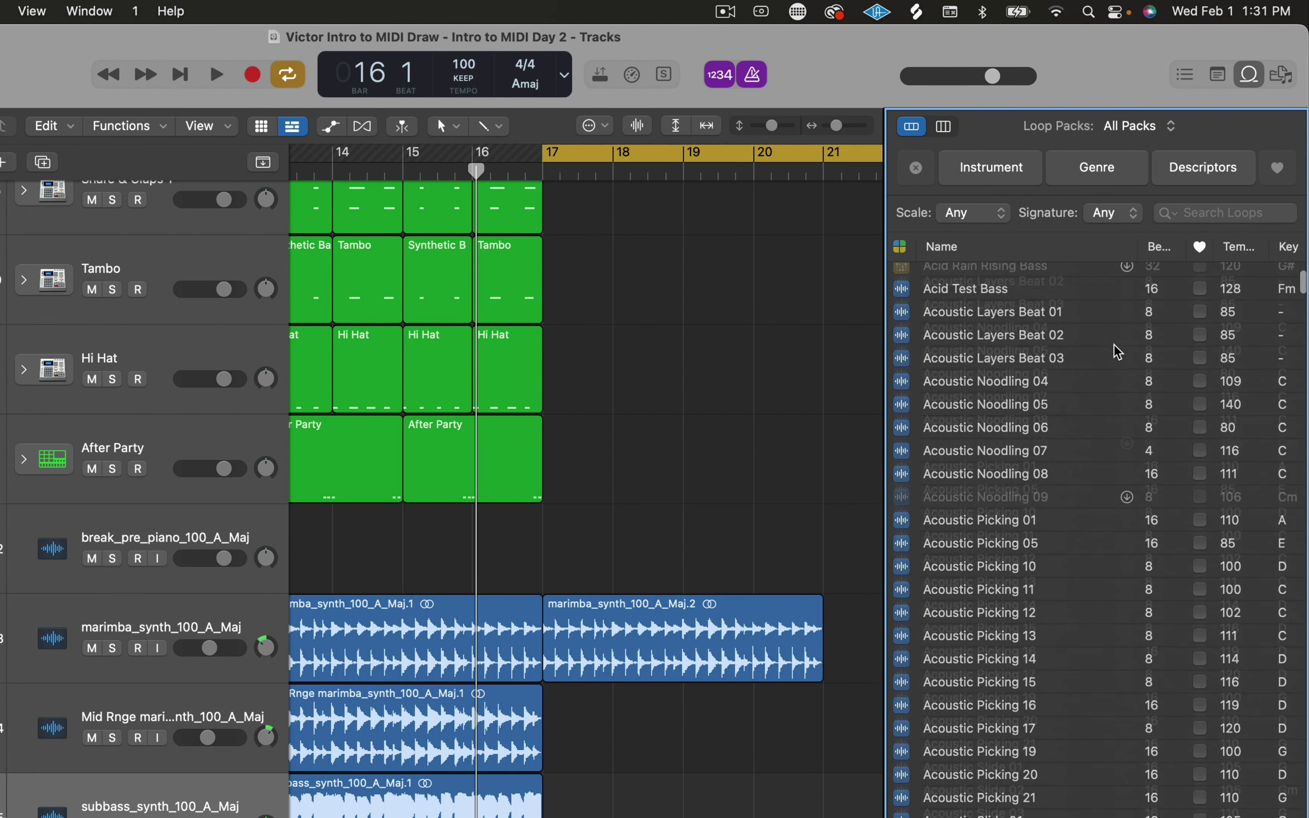
pyautogui.scroll(-15, 1118, 352)
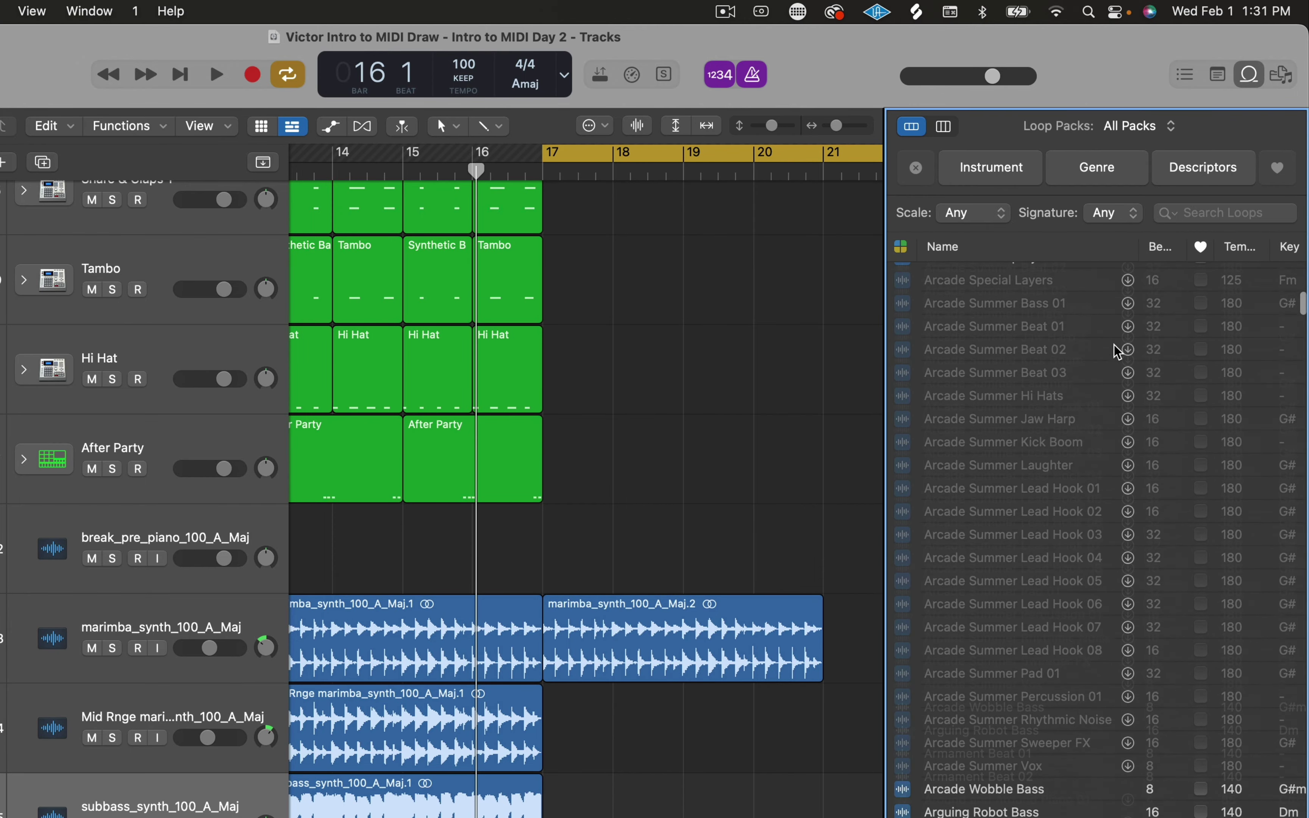
pyautogui.scroll(20, 1118, 351)
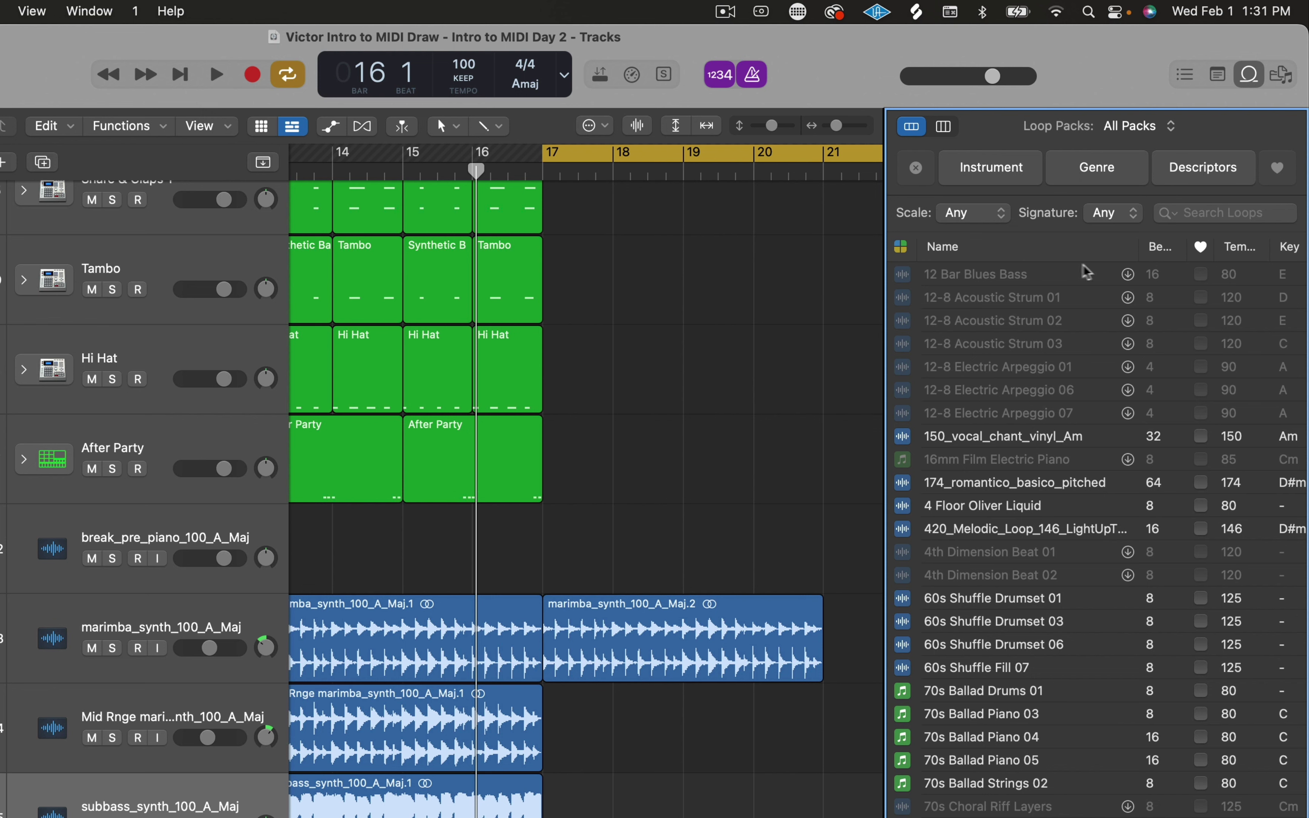
pyautogui.scroll(-5, 1045, 330)
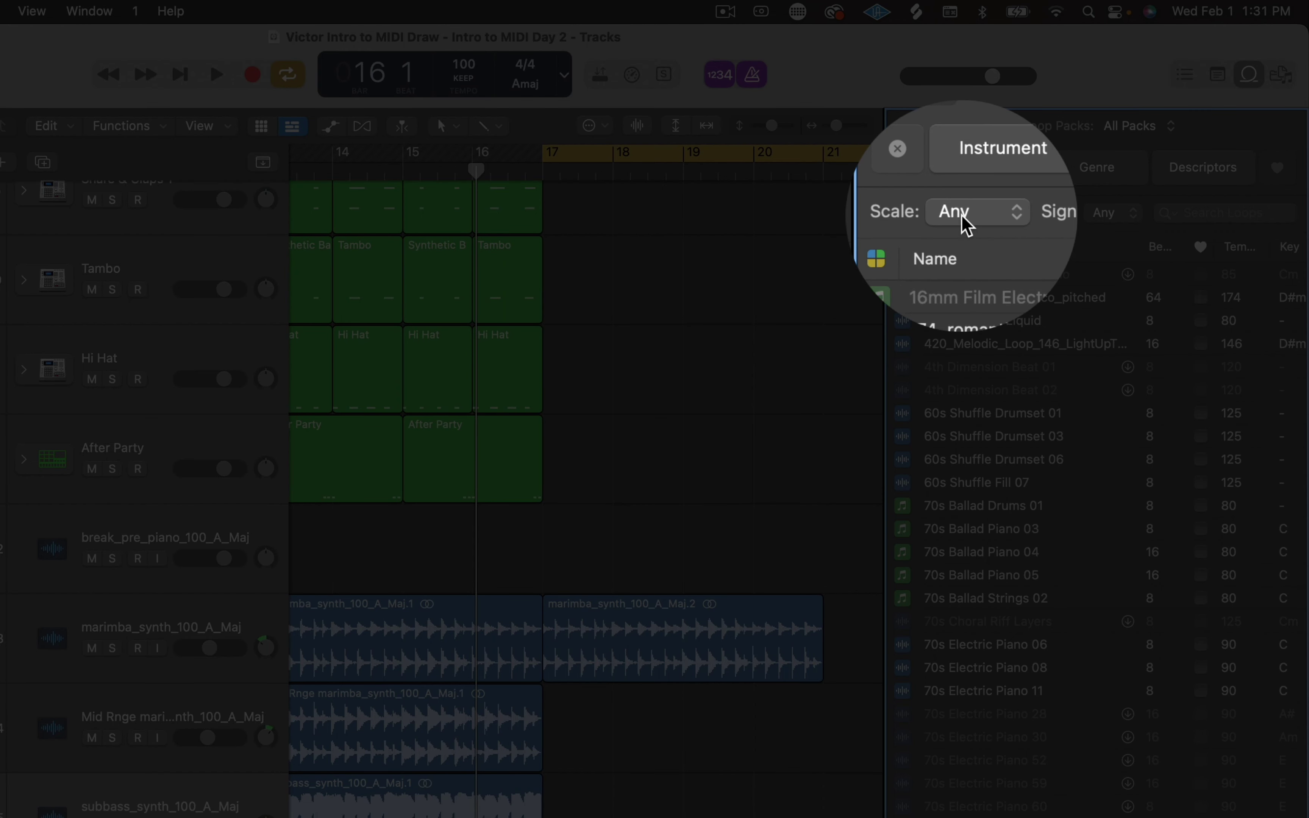
# Filter the loops to the Major scale and look through the filtered list
pyautogui.click(964, 218)
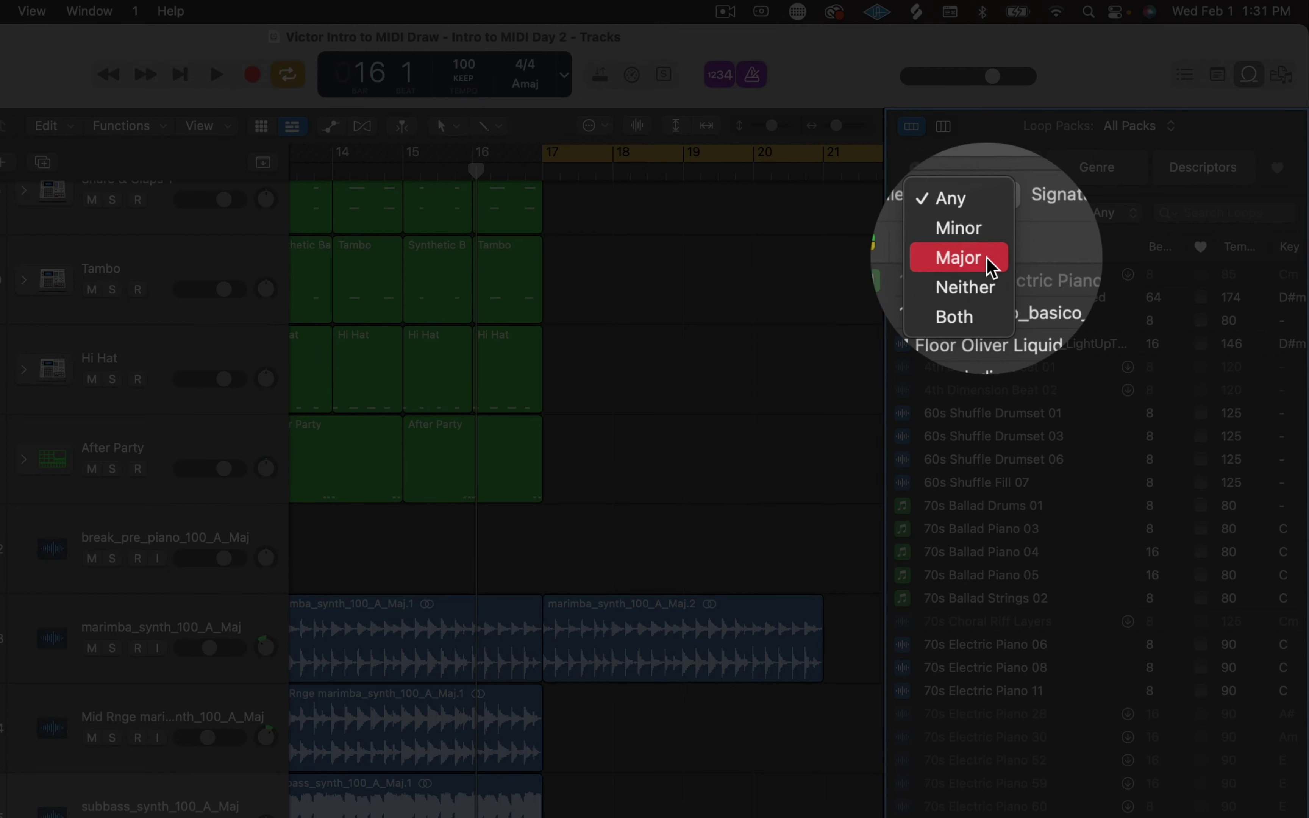
pyautogui.click(990, 264)
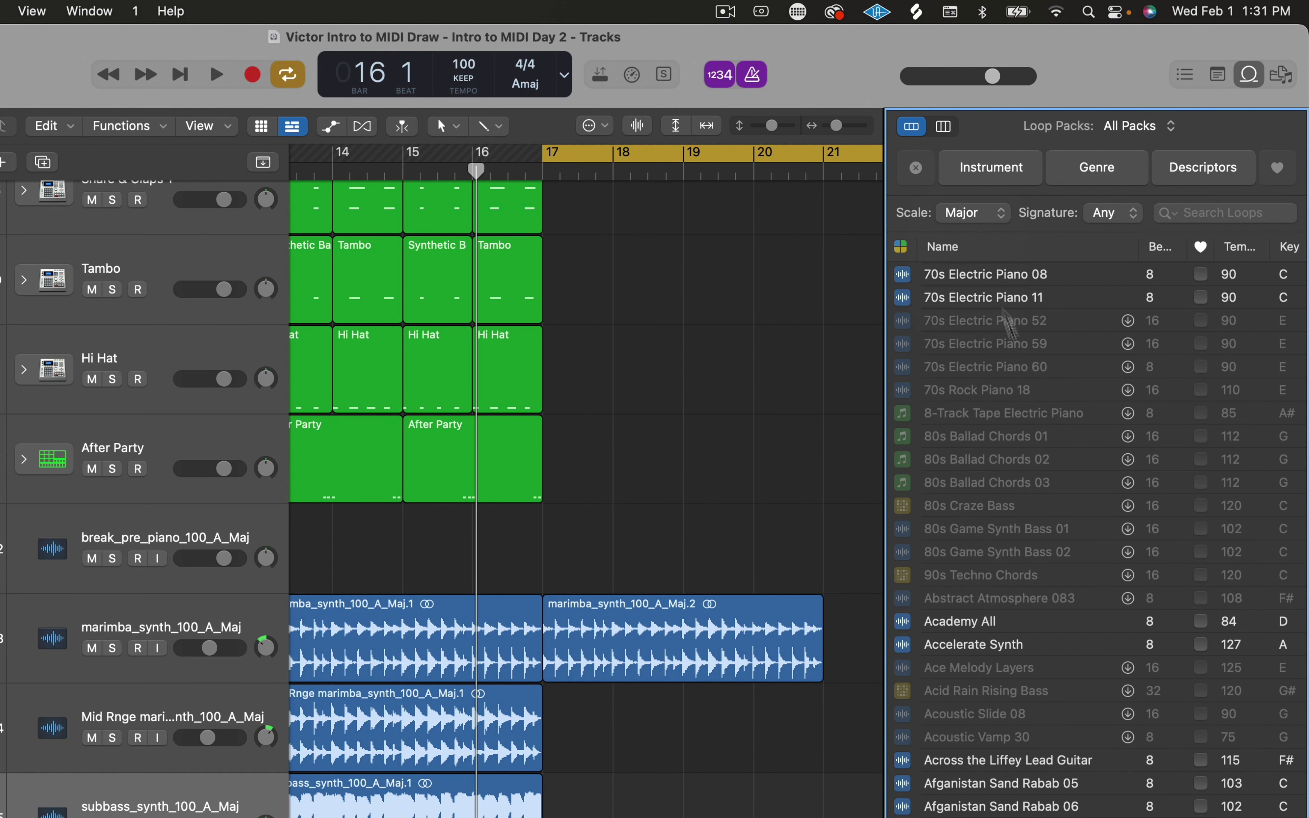
pyautogui.scroll(-5, 1014, 563)
pyautogui.scroll(-20, 1017, 564)
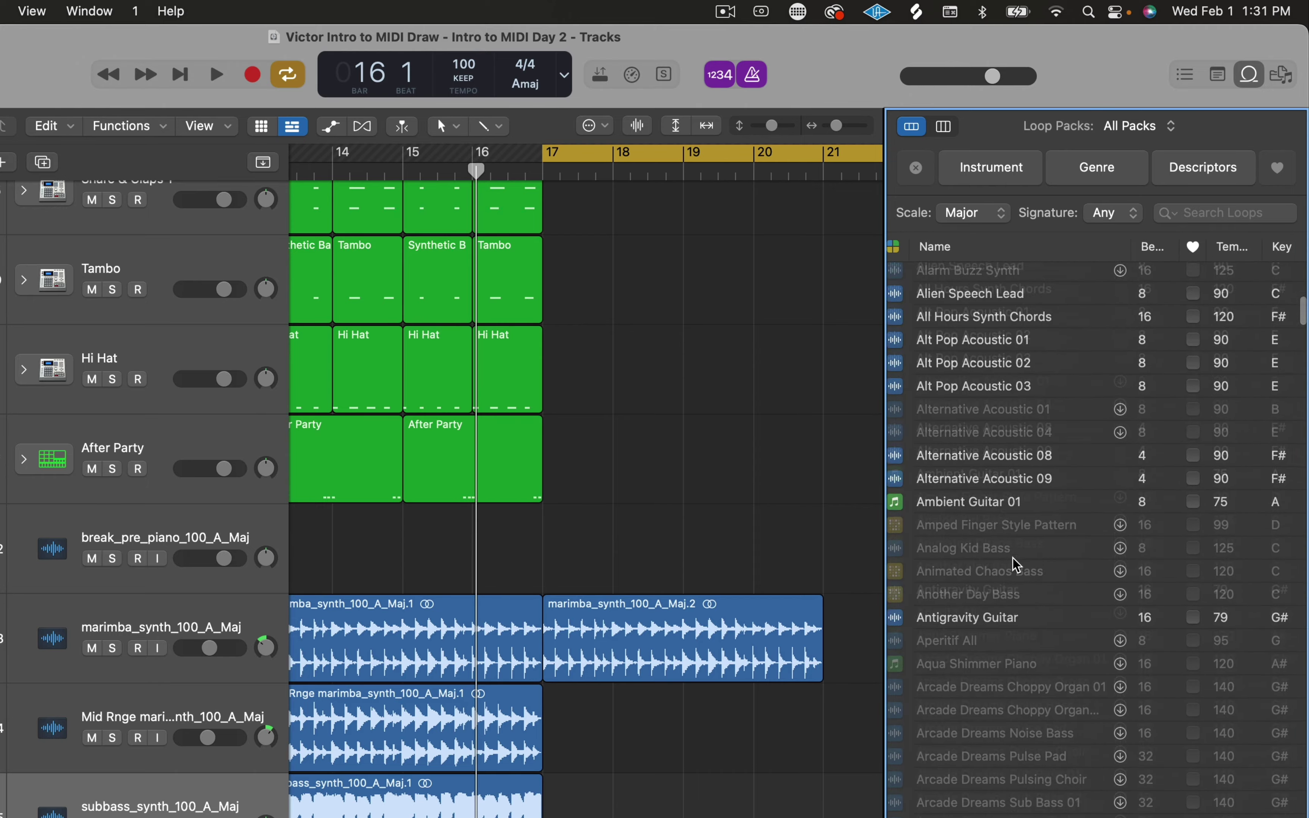
# Look through the major-scale loops and limit the list to the 4/4 time signature
pyautogui.scroll(-20, 1016, 565)
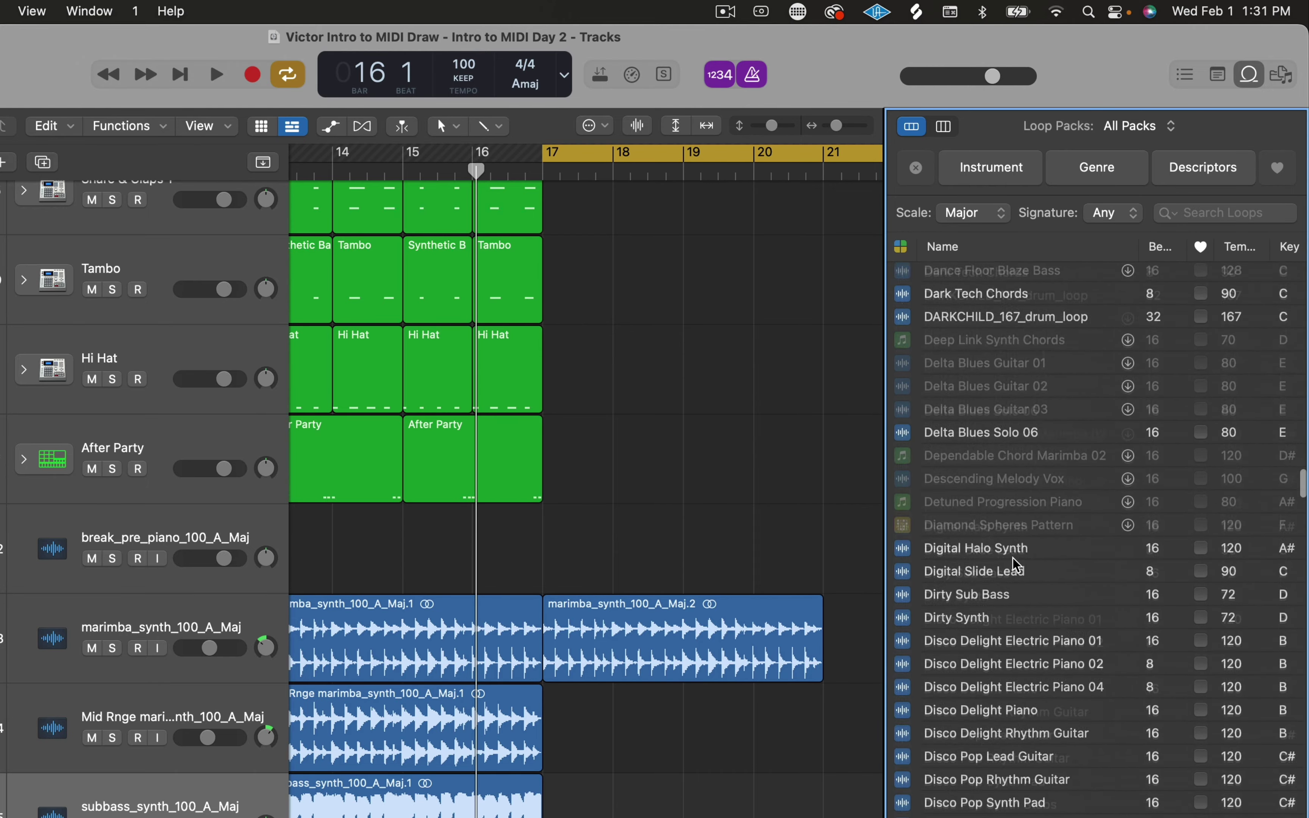
pyautogui.scroll(20, 1017, 565)
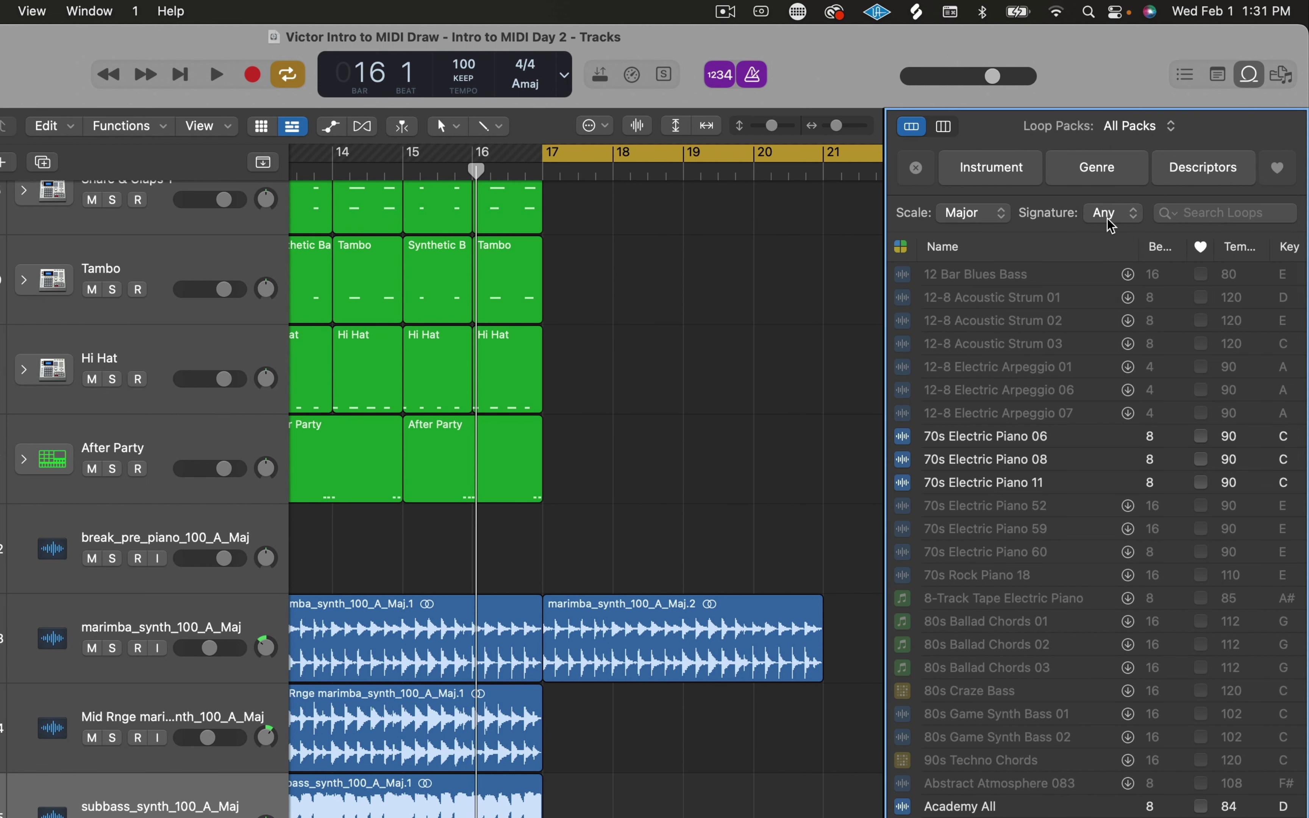
pyautogui.click(1109, 216)
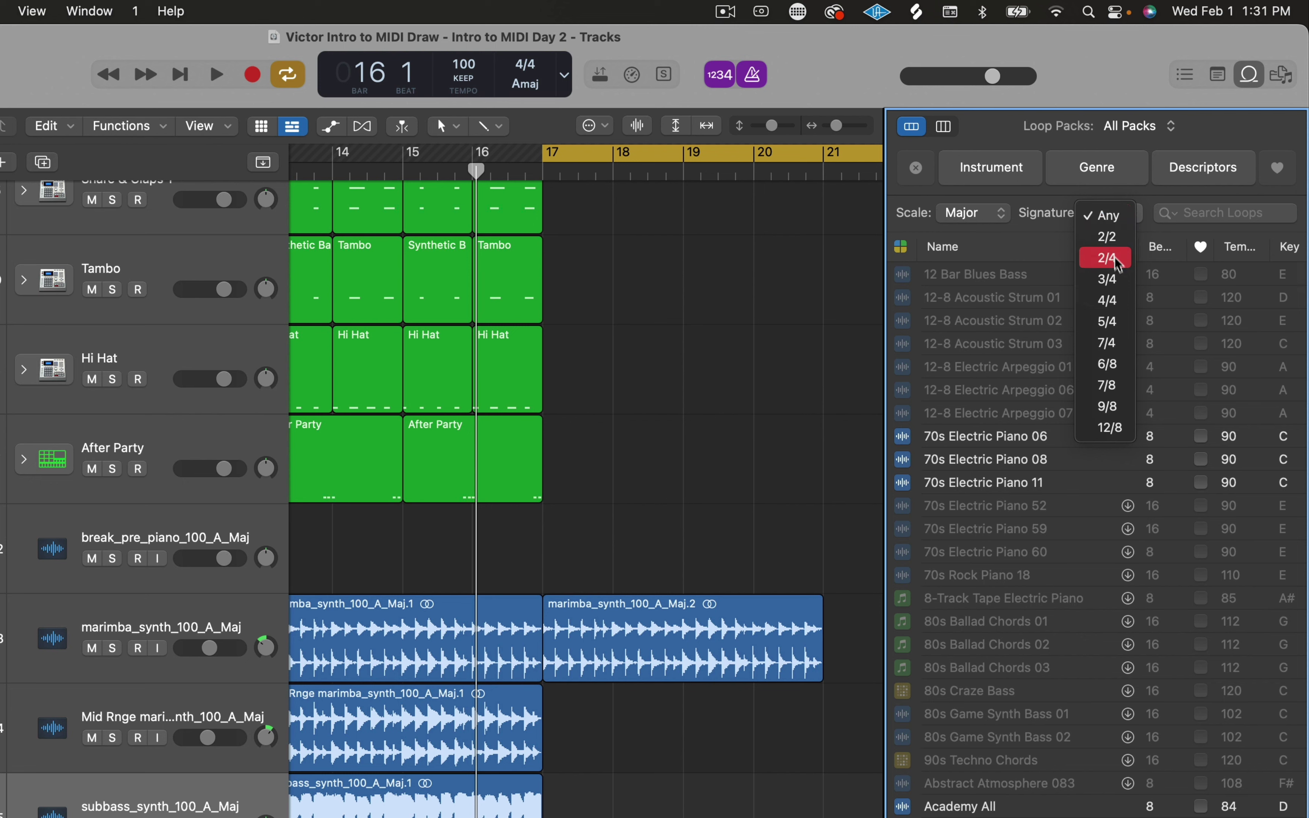
pyautogui.click(1115, 301)
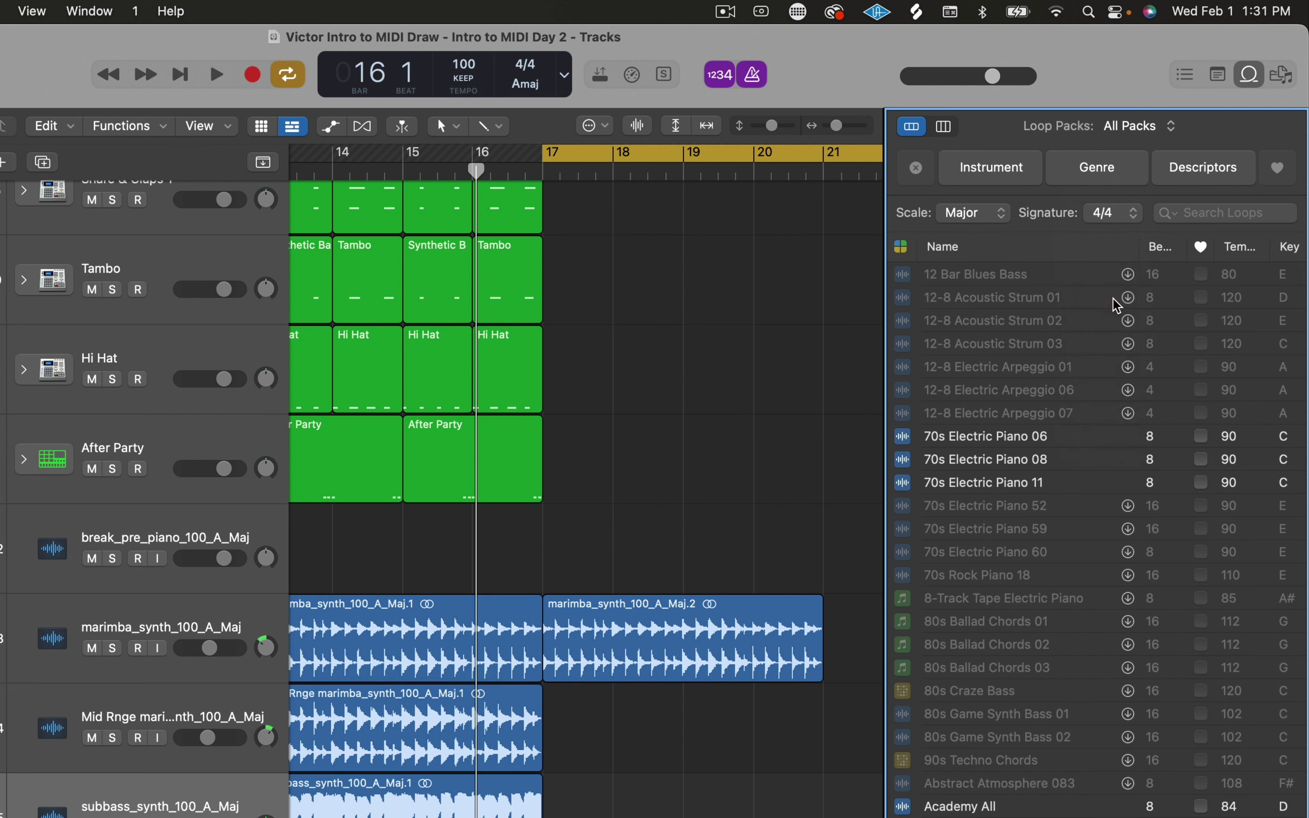
pyautogui.scroll(2, 1090, 336)
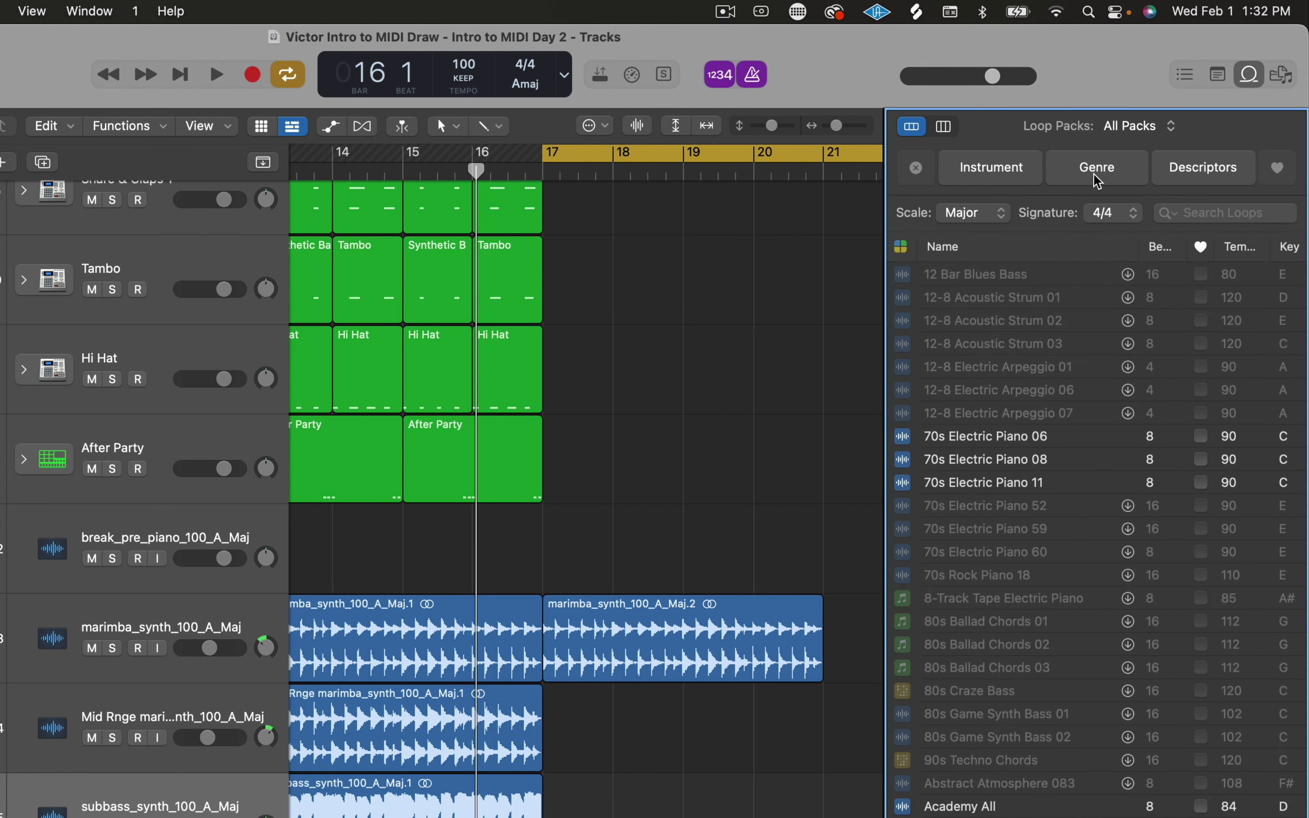
# Filter the loops to the Hip Hop and Hip Hop/R&B genres and look through the matching loops and their keys
pyautogui.click(1096, 178)
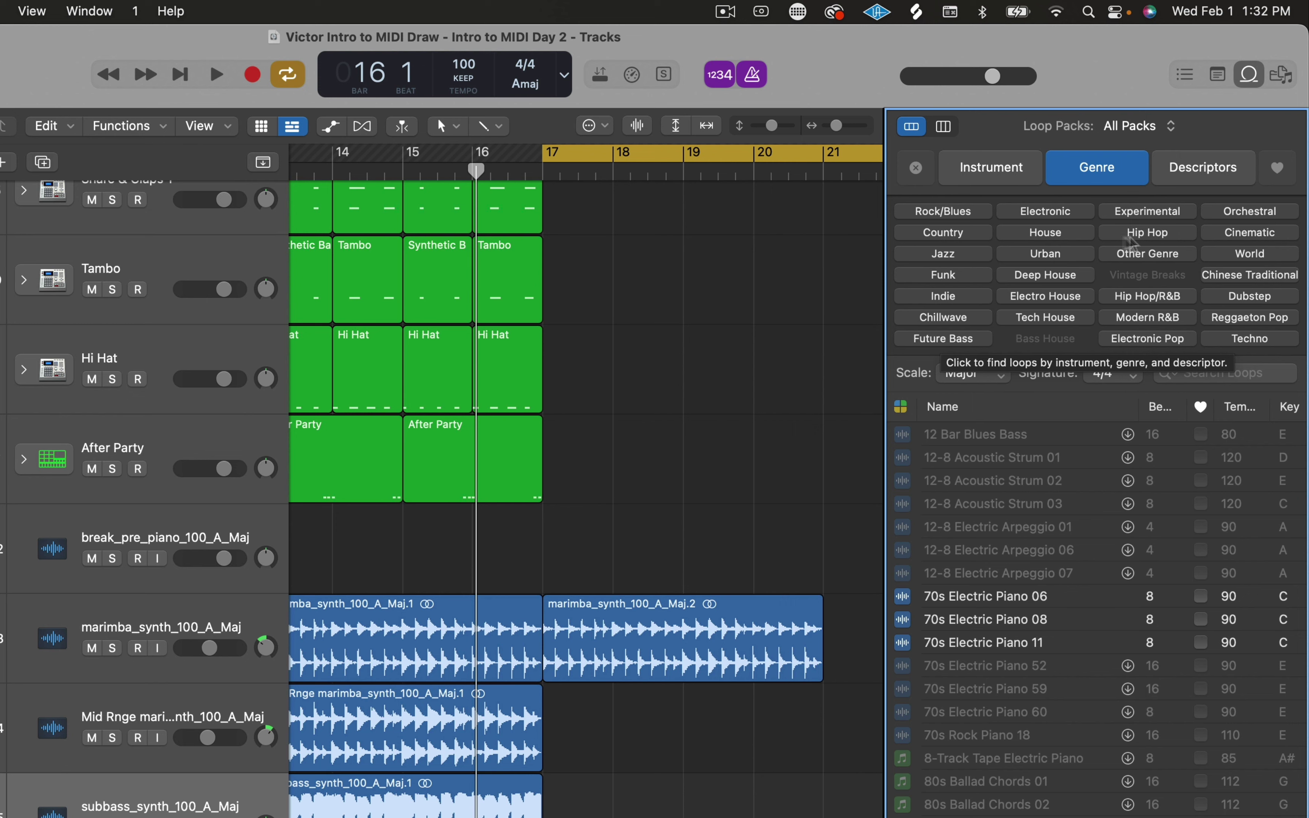
pyautogui.click(1150, 234)
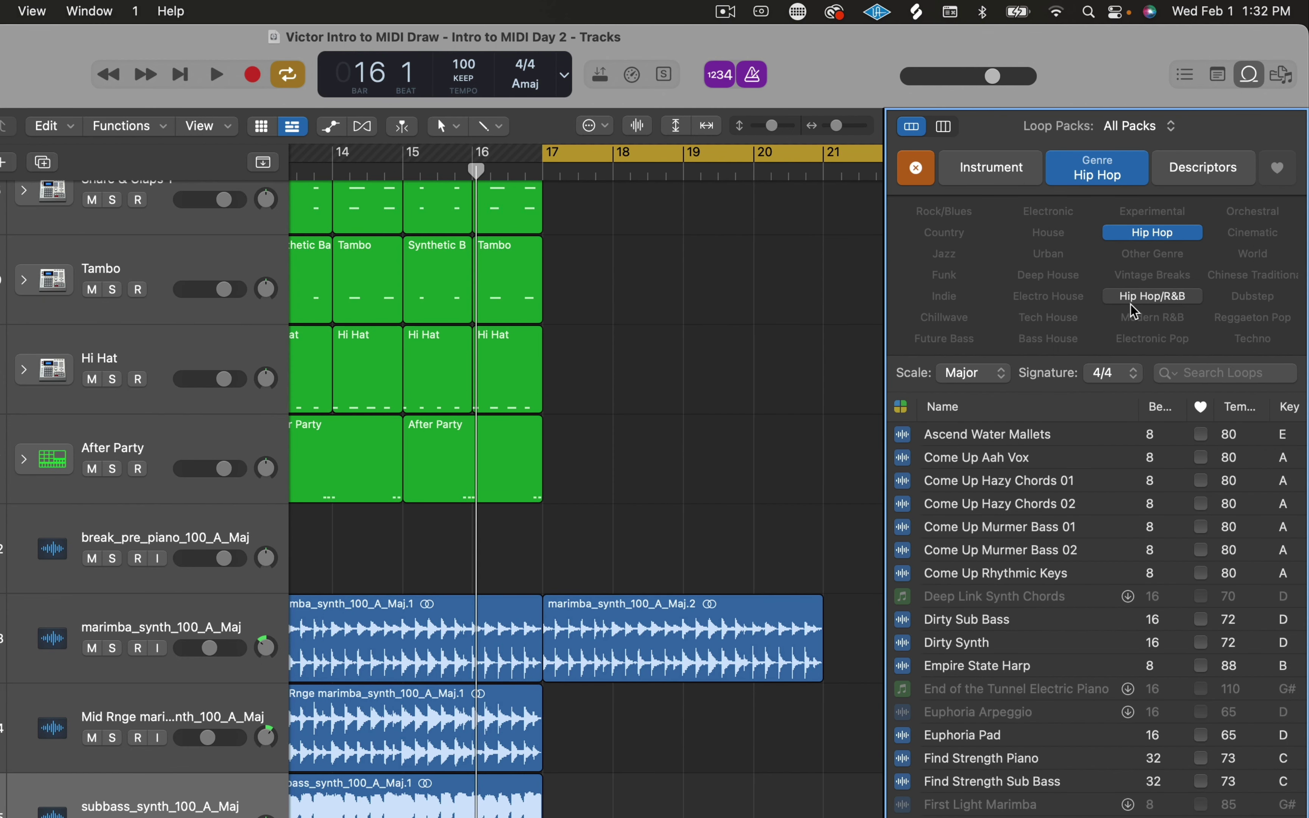
pyautogui.click(1135, 306)
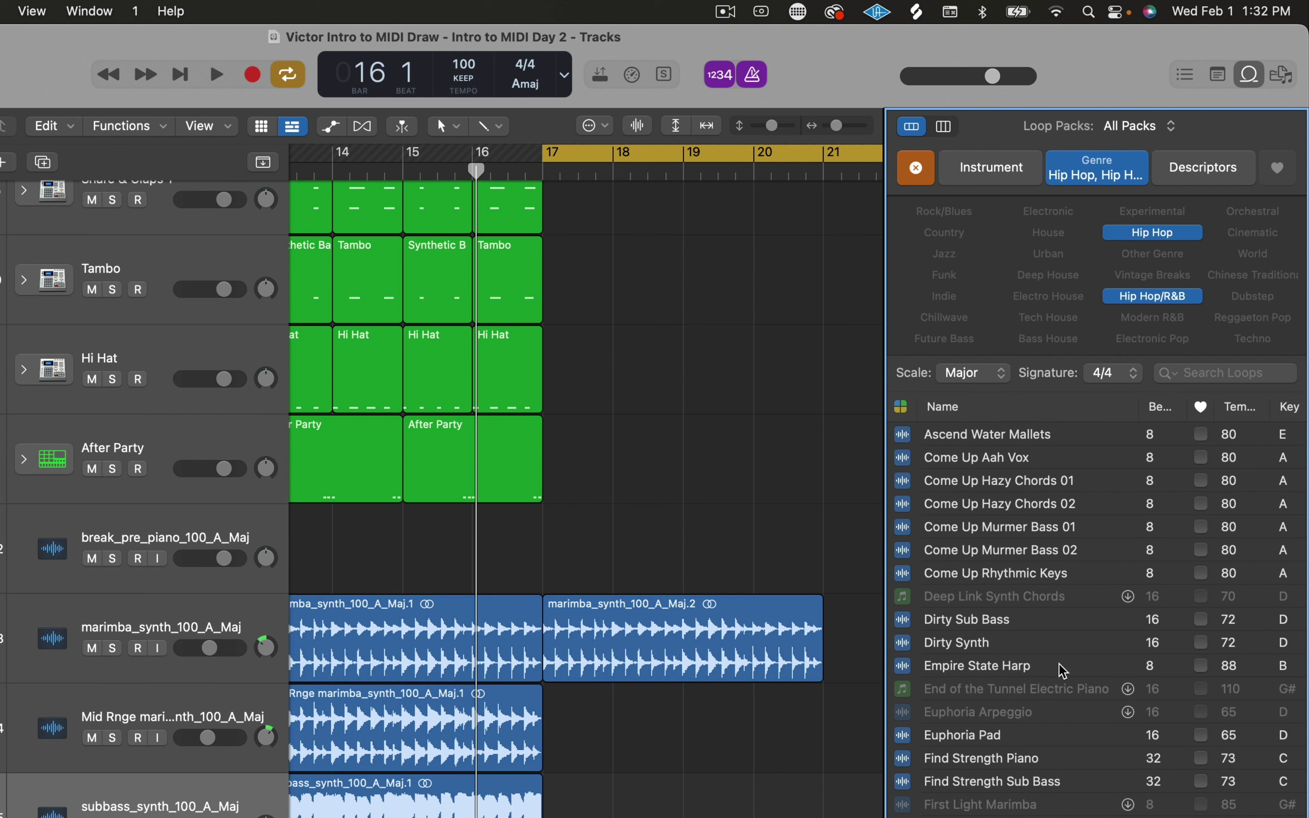
pyautogui.scroll(-8, 1071, 695)
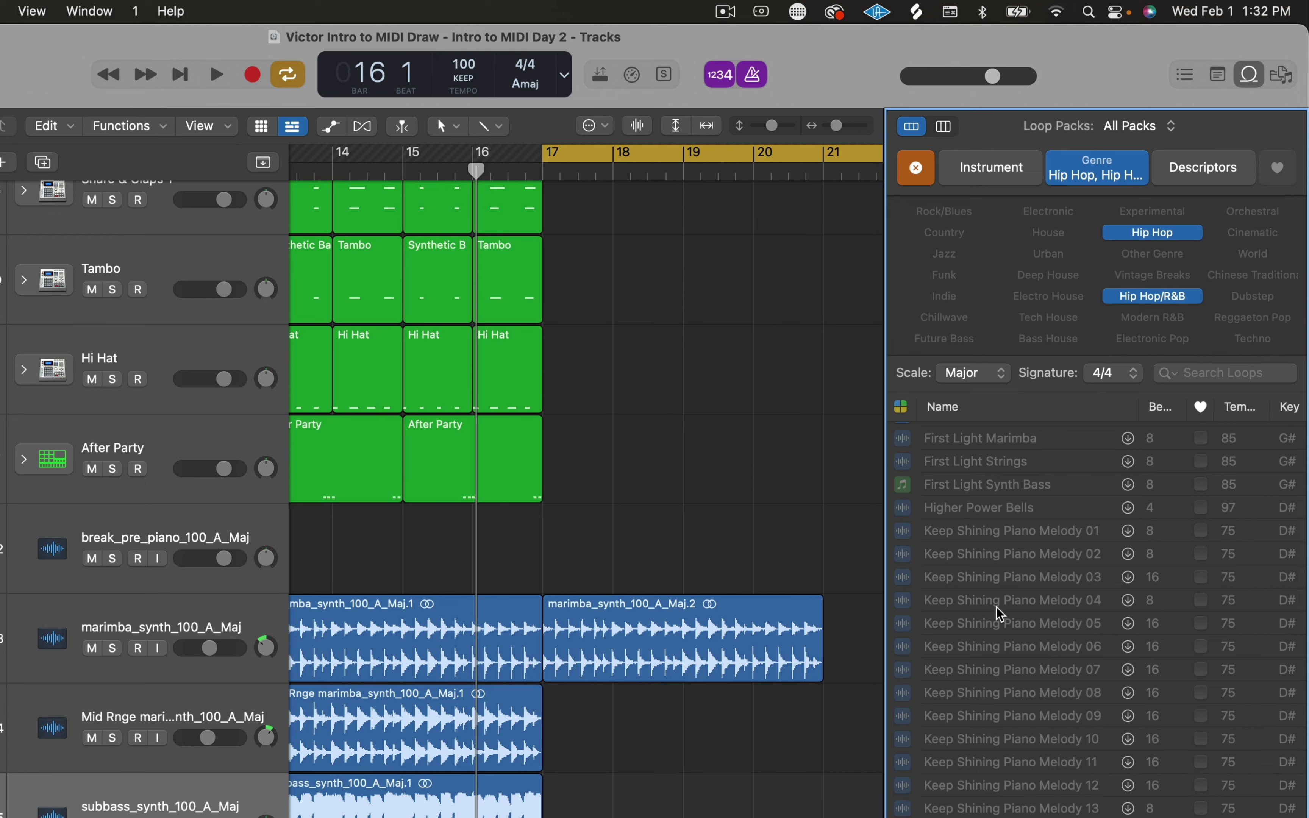
pyautogui.scroll(-10, 996, 613)
pyautogui.scroll(15, 1271, 520)
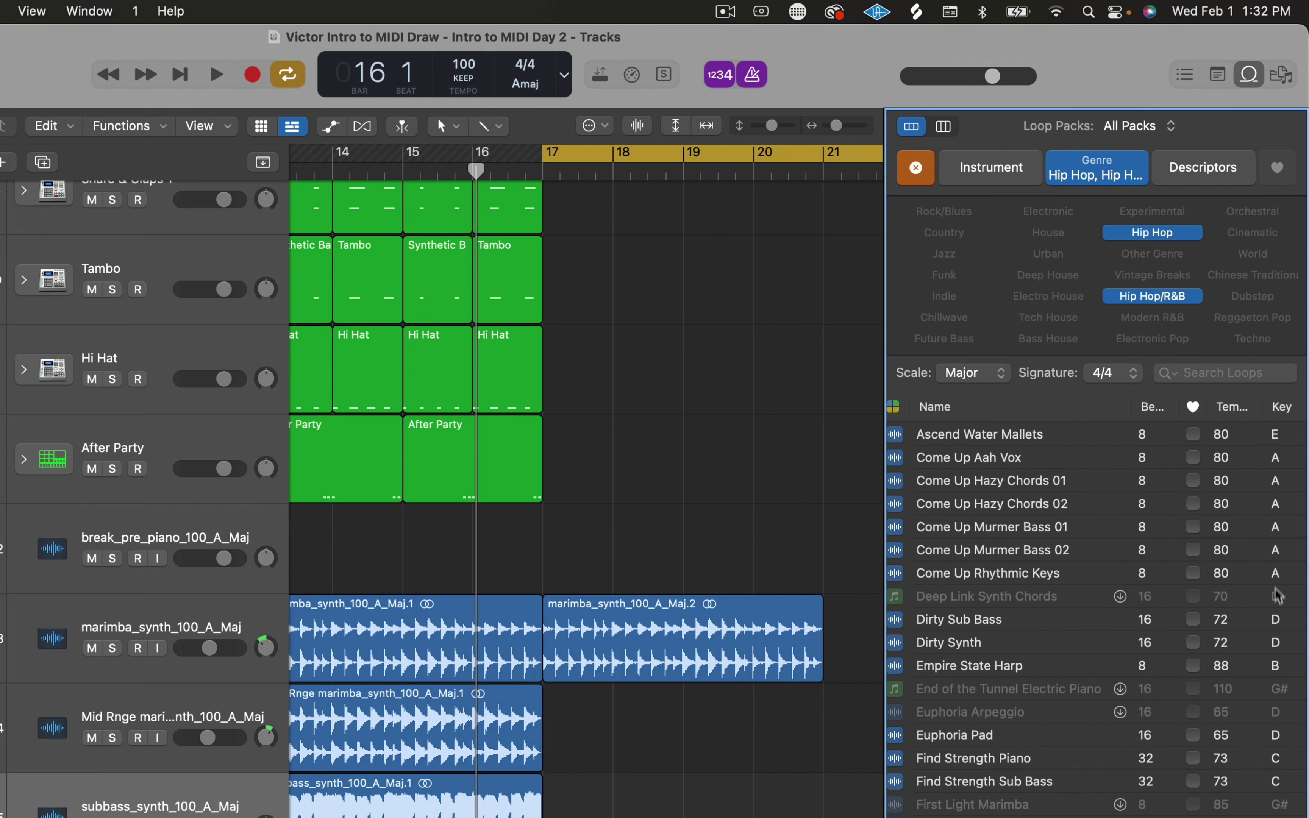
pyautogui.scroll(-10, 1278, 801)
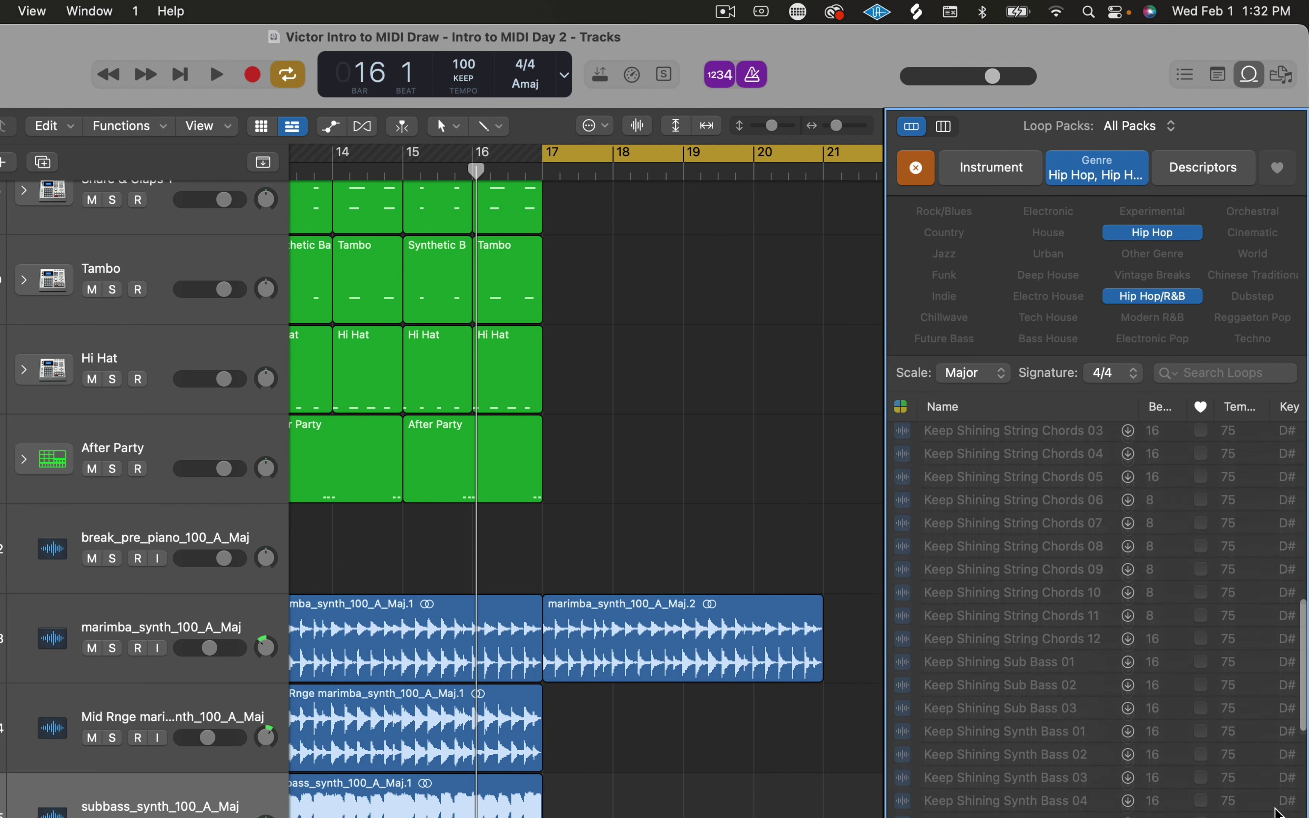
pyautogui.scroll(-5, 1277, 800)
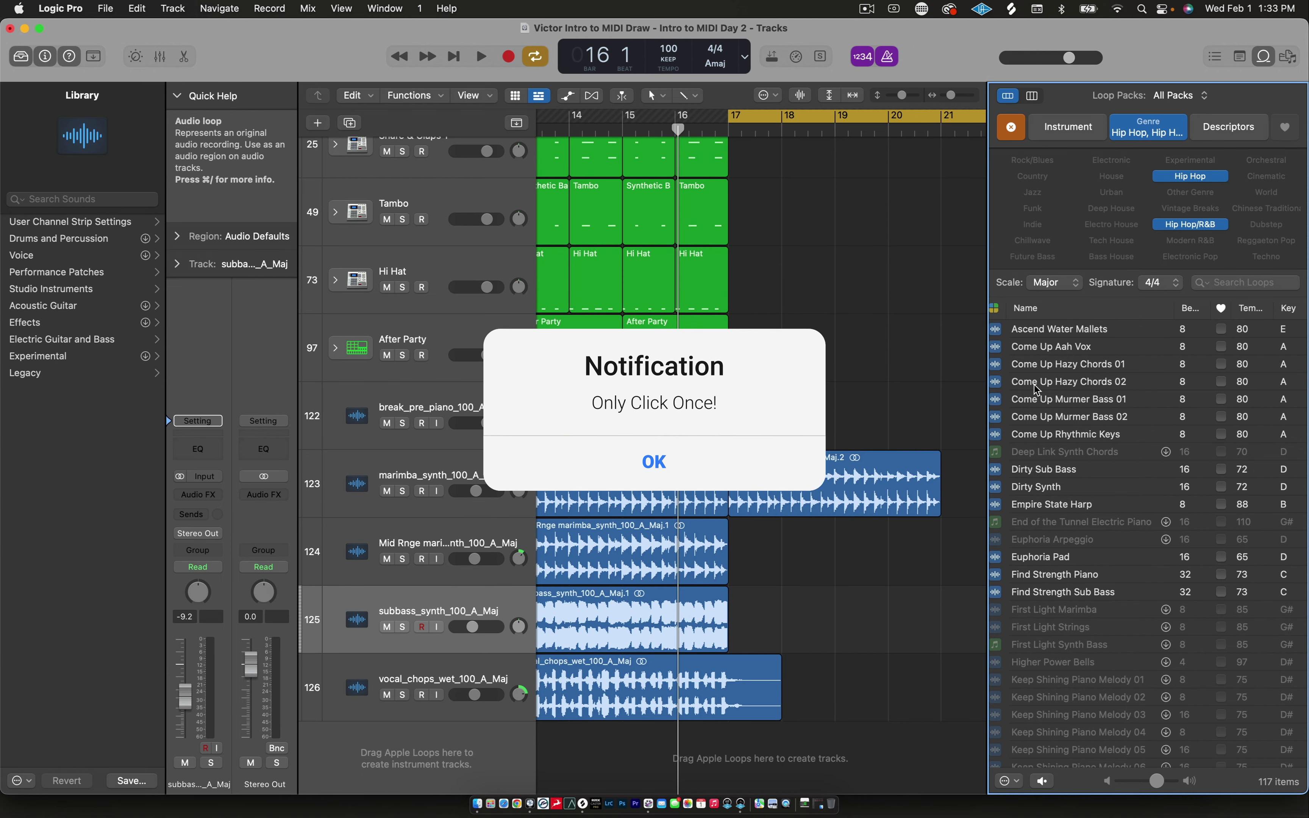
# Preview the loops Come Up Hazy Chords 02 and Come Up Rhythmic Keys, stopping each one after listening
pyautogui.click(1037, 383)
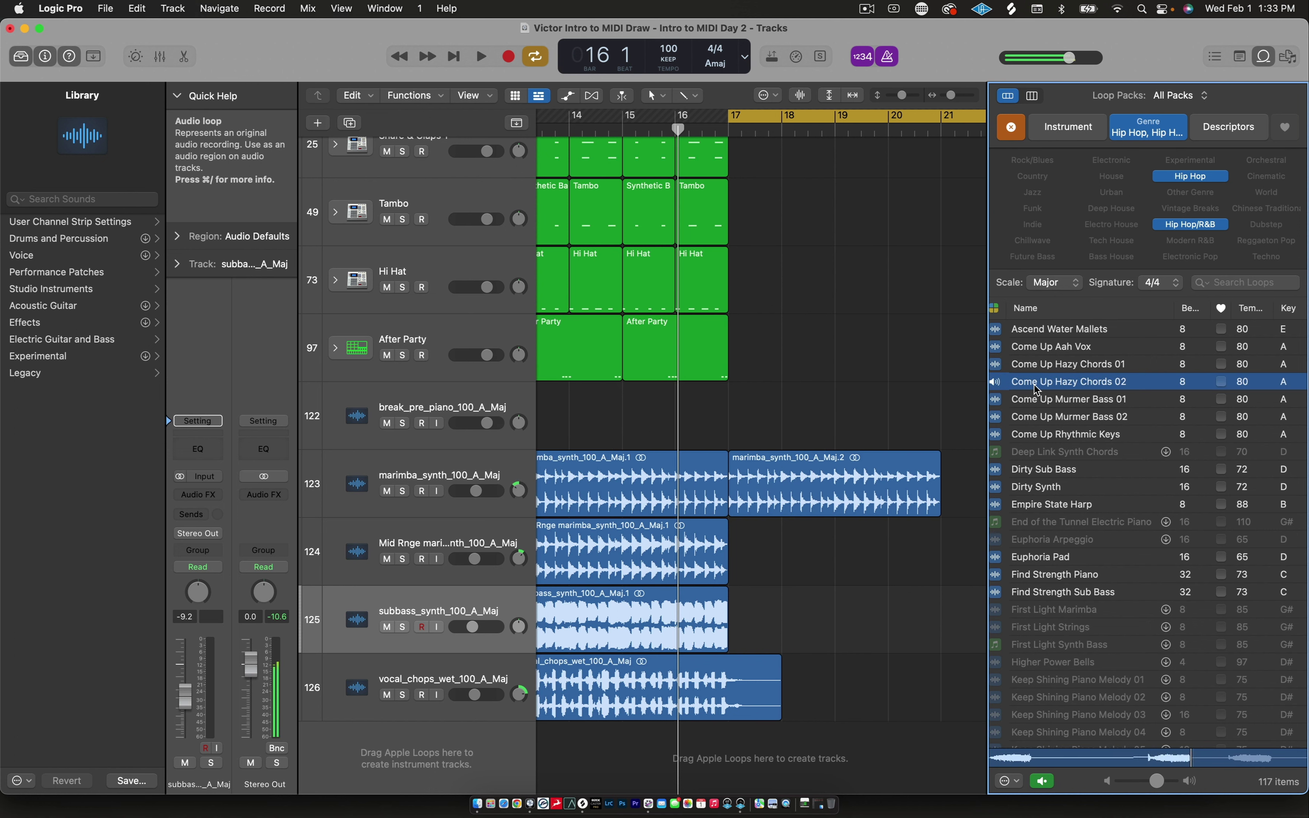
pyautogui.click(1036, 389)
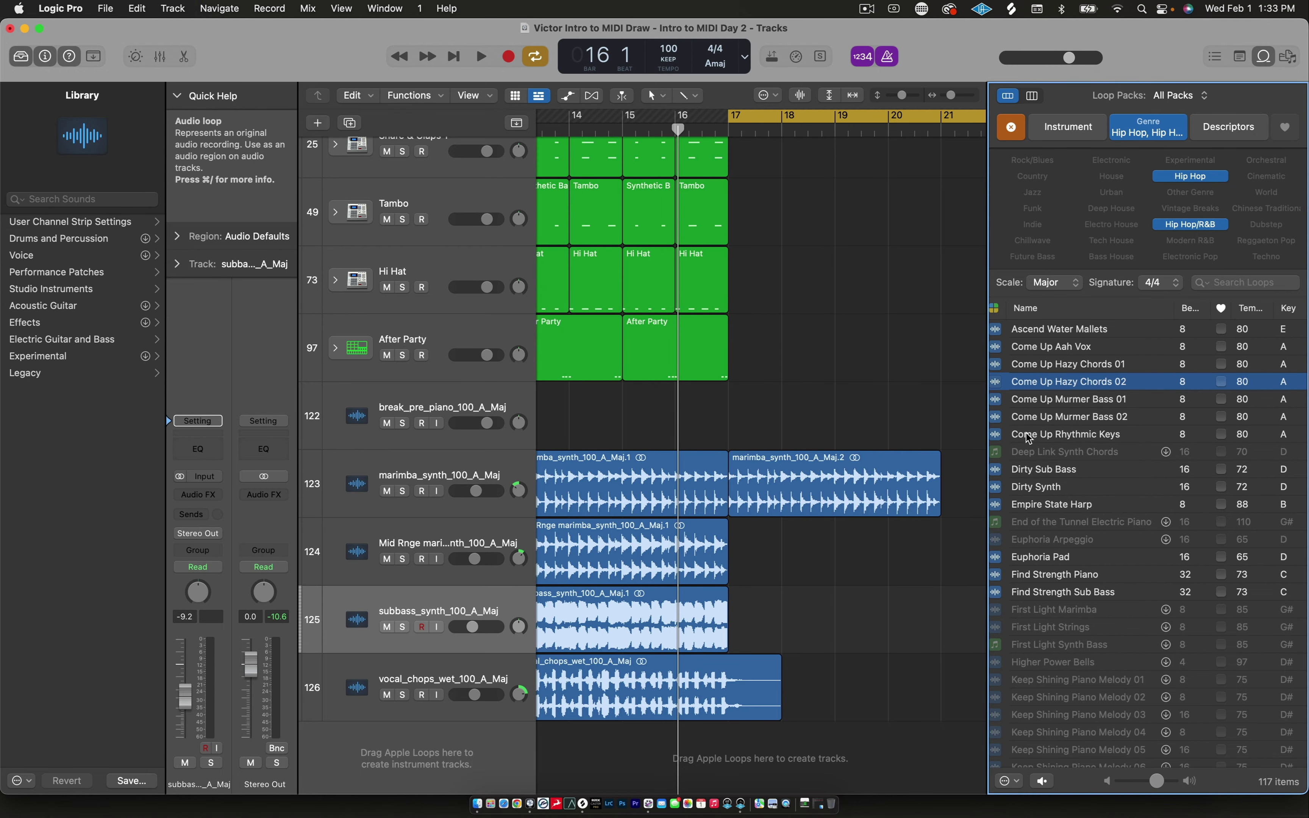
pyautogui.click(1028, 437)
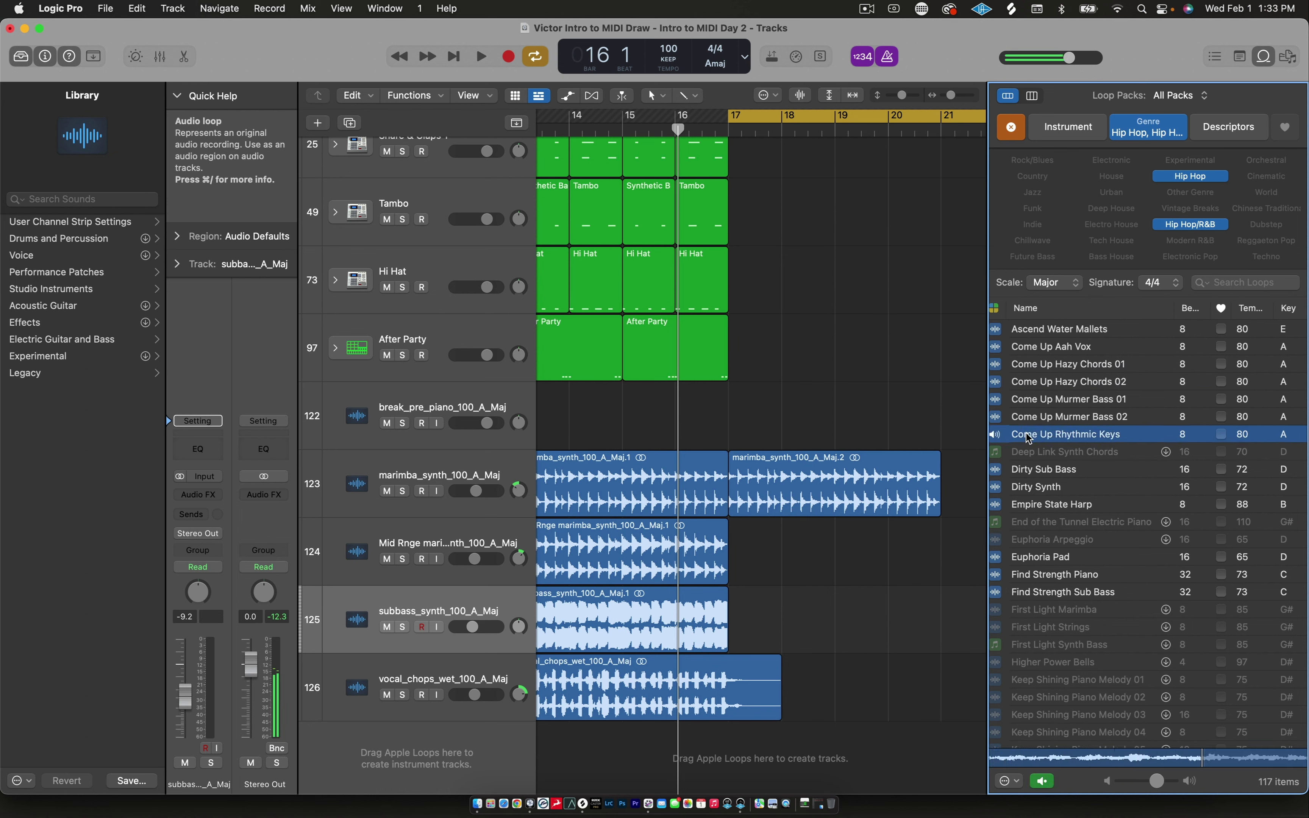
pyautogui.click(1028, 437)
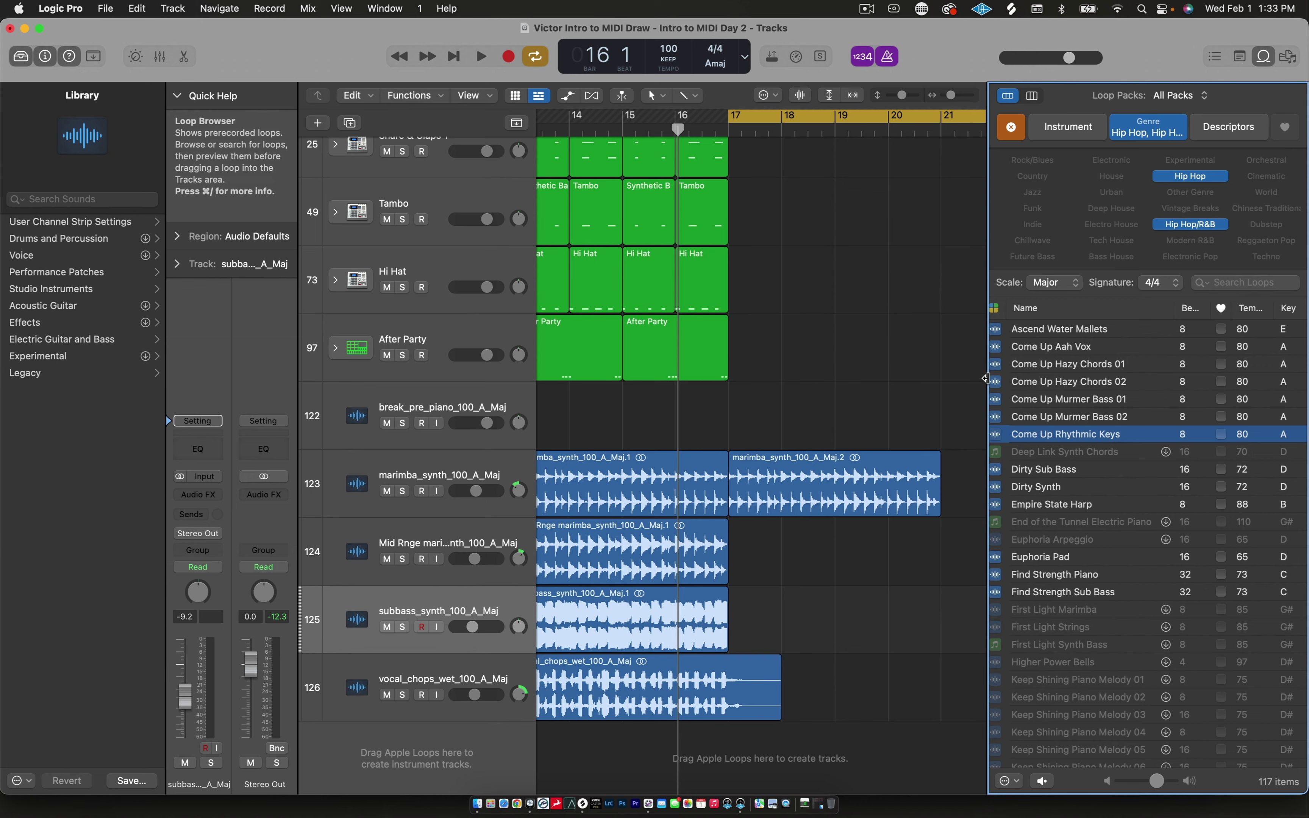
# Add the Come Up Rhythmic Keys loop at bar 17 on a new track below the vocal chops and close the Loop Browser
pyautogui.moveTo(987, 378); pyautogui.dragTo(1041, 377)
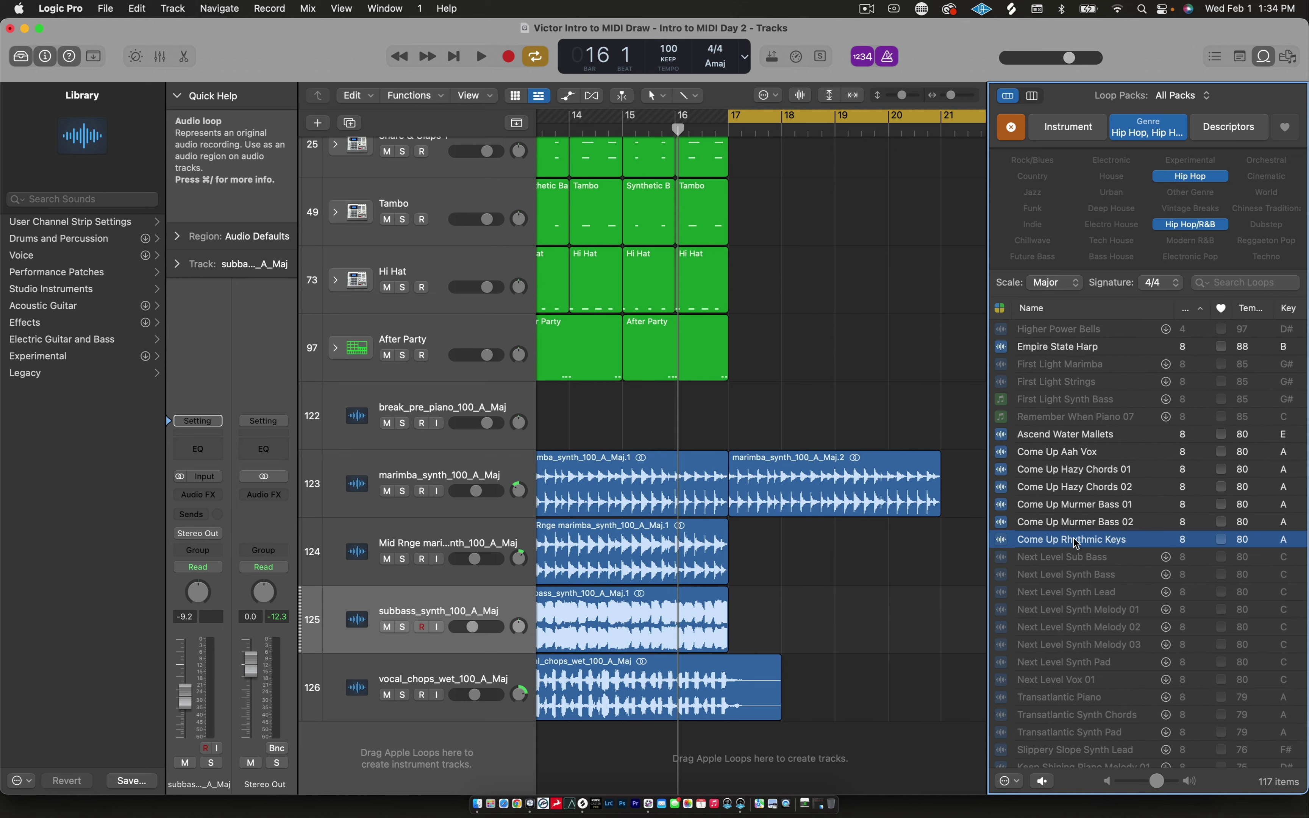
pyautogui.moveTo(1071, 543); pyautogui.dragTo(724, 748)
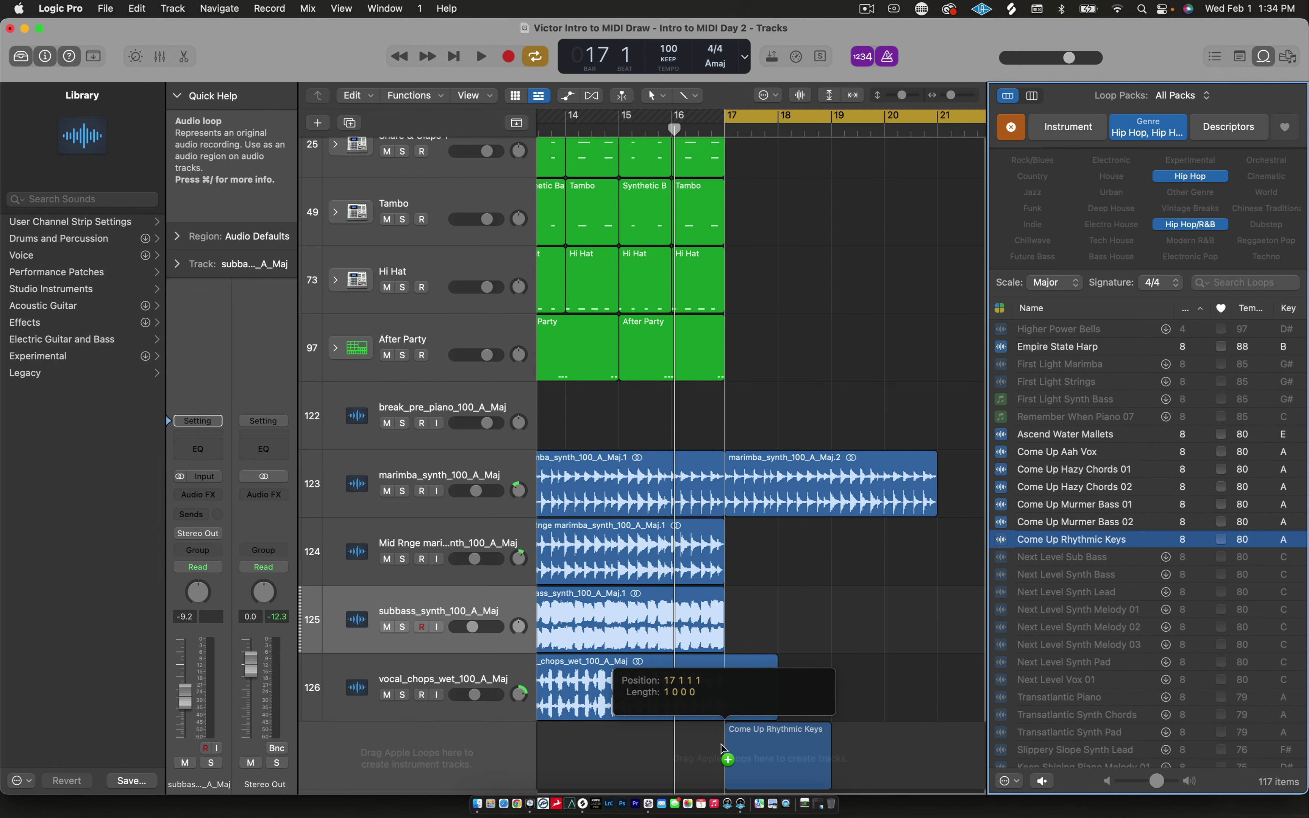
pyautogui.moveTo(724, 747); pyautogui.dragTo(724, 747)
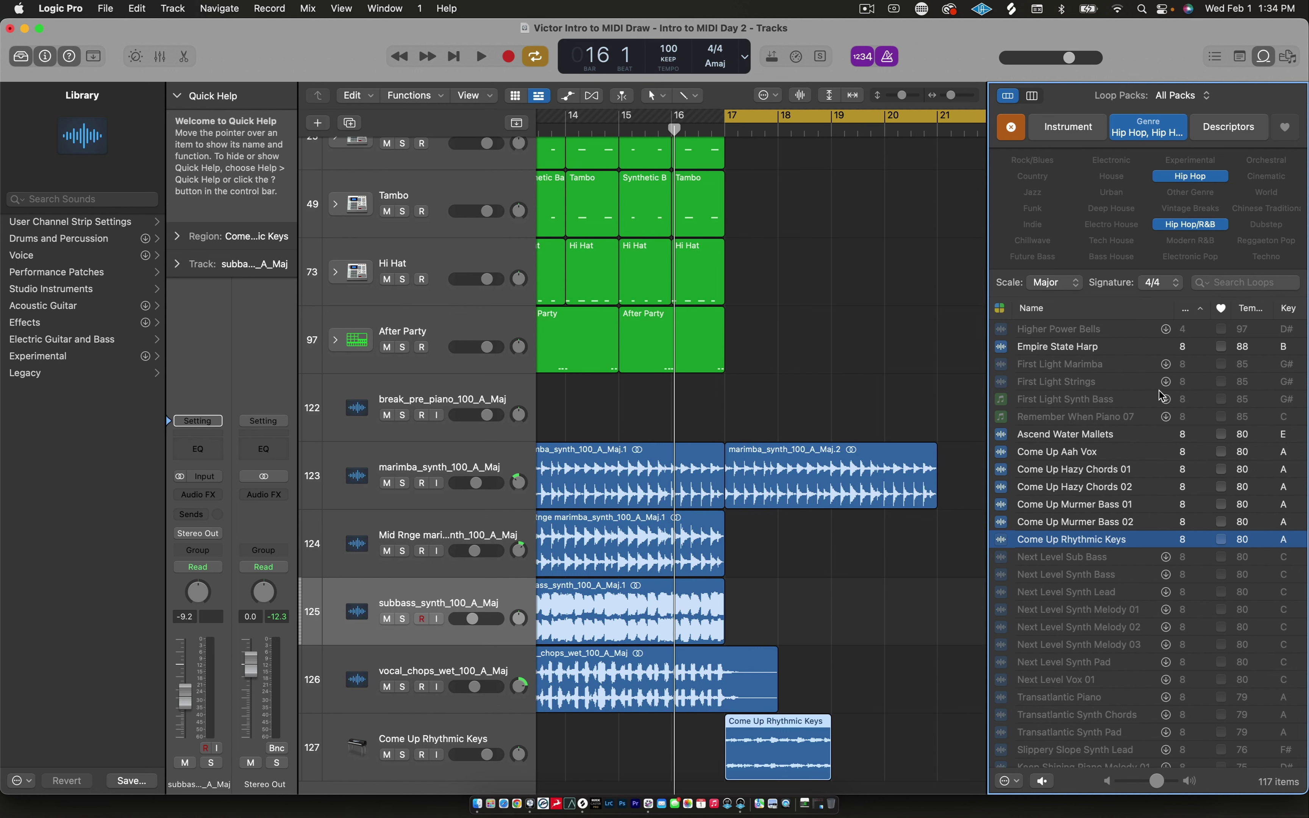
pyautogui.press('o')
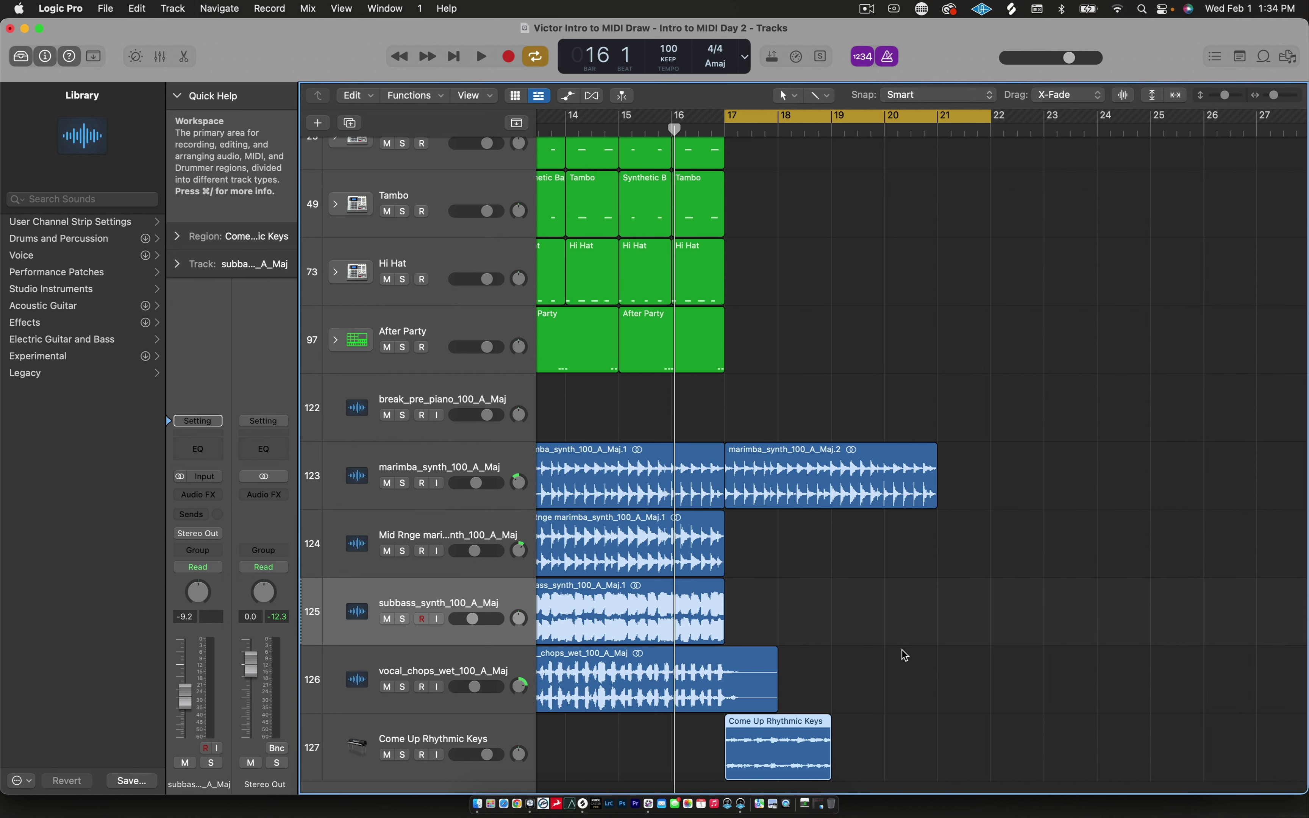
# Repeat the Come Up Rhythmic Keys region once, directly after the original, from bar 19 to bar 21
pyautogui.keyDown('ctrl'); pyautogui.keyDown('alt'); pyautogui.click(918, 654); pyautogui.keyUp('alt'); pyautogui.keyUp('ctrl')
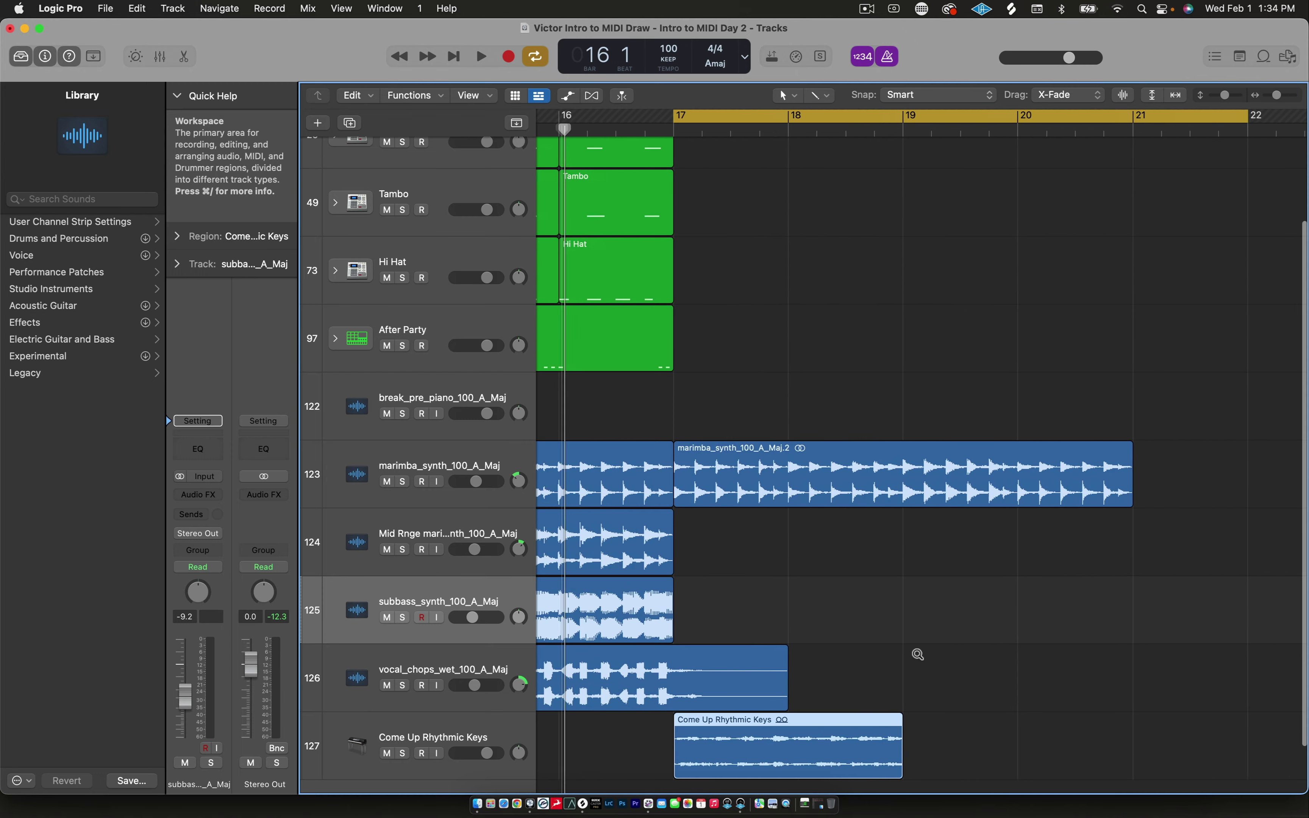
pyautogui.keyDown('ctrl'); pyautogui.keyDown('alt'); pyautogui.click(917, 654); pyautogui.keyUp('alt'); pyautogui.keyUp('ctrl')
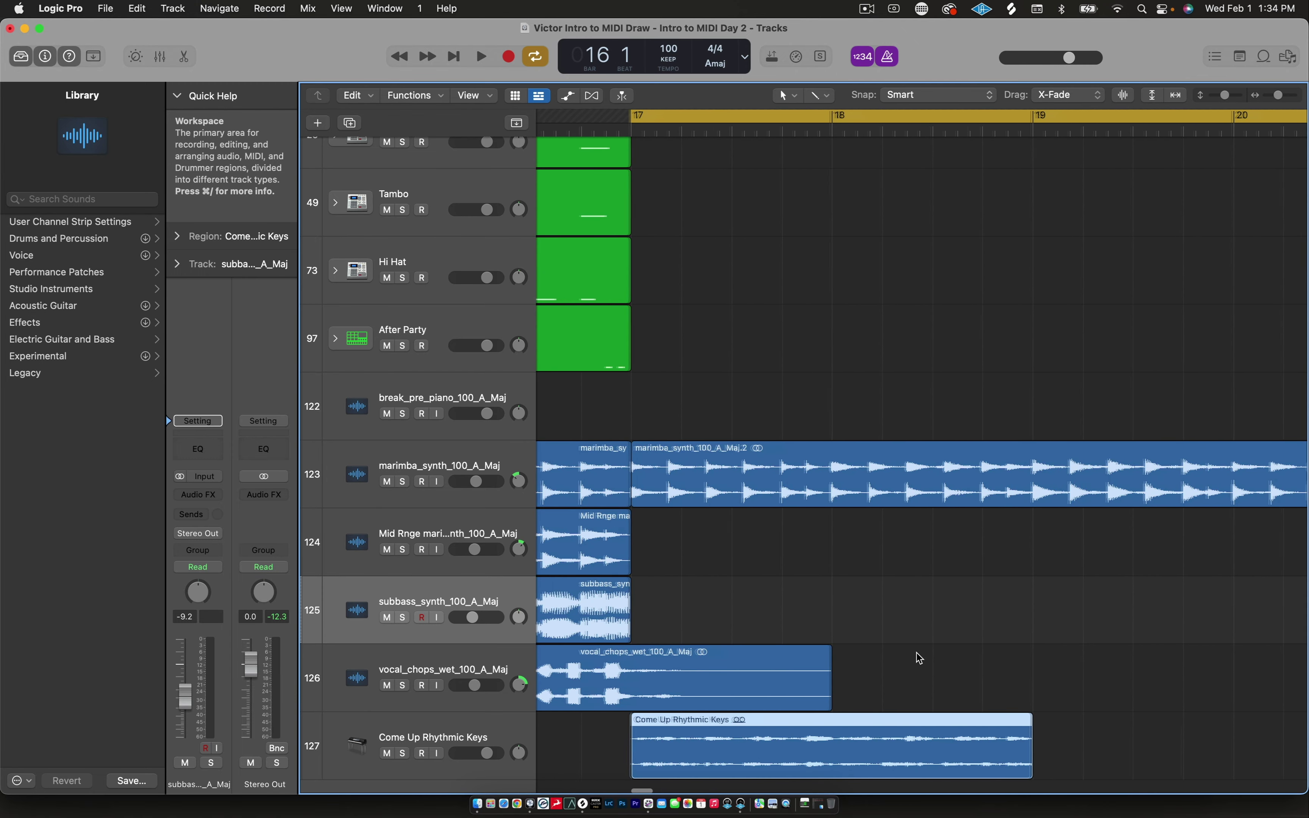
pyautogui.hscroll(2, 918, 657)
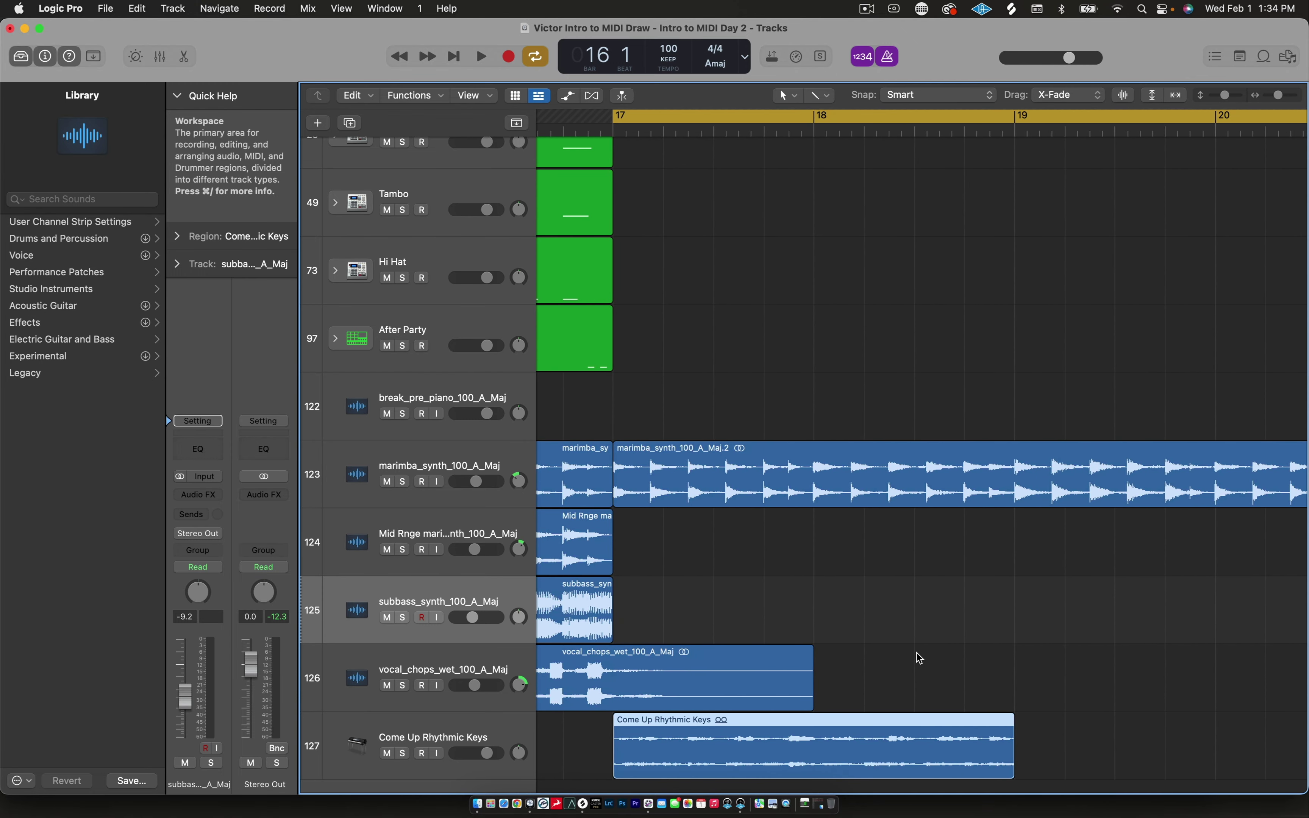
pyautogui.press('cmd+Left')
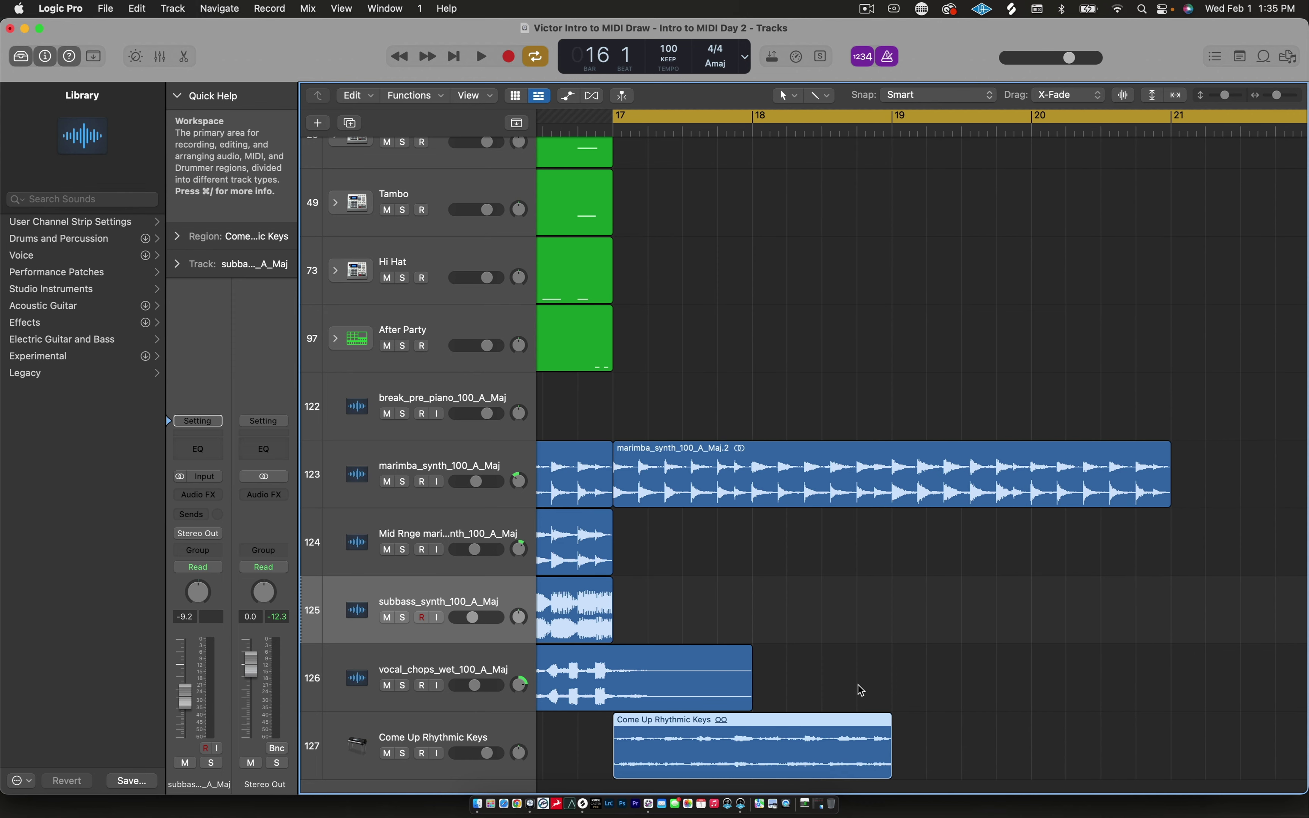
pyautogui.keyDown('ctrl'); pyautogui.keyDown('alt'); pyautogui.click(854, 635); pyautogui.keyUp('alt'); pyautogui.keyUp('ctrl')
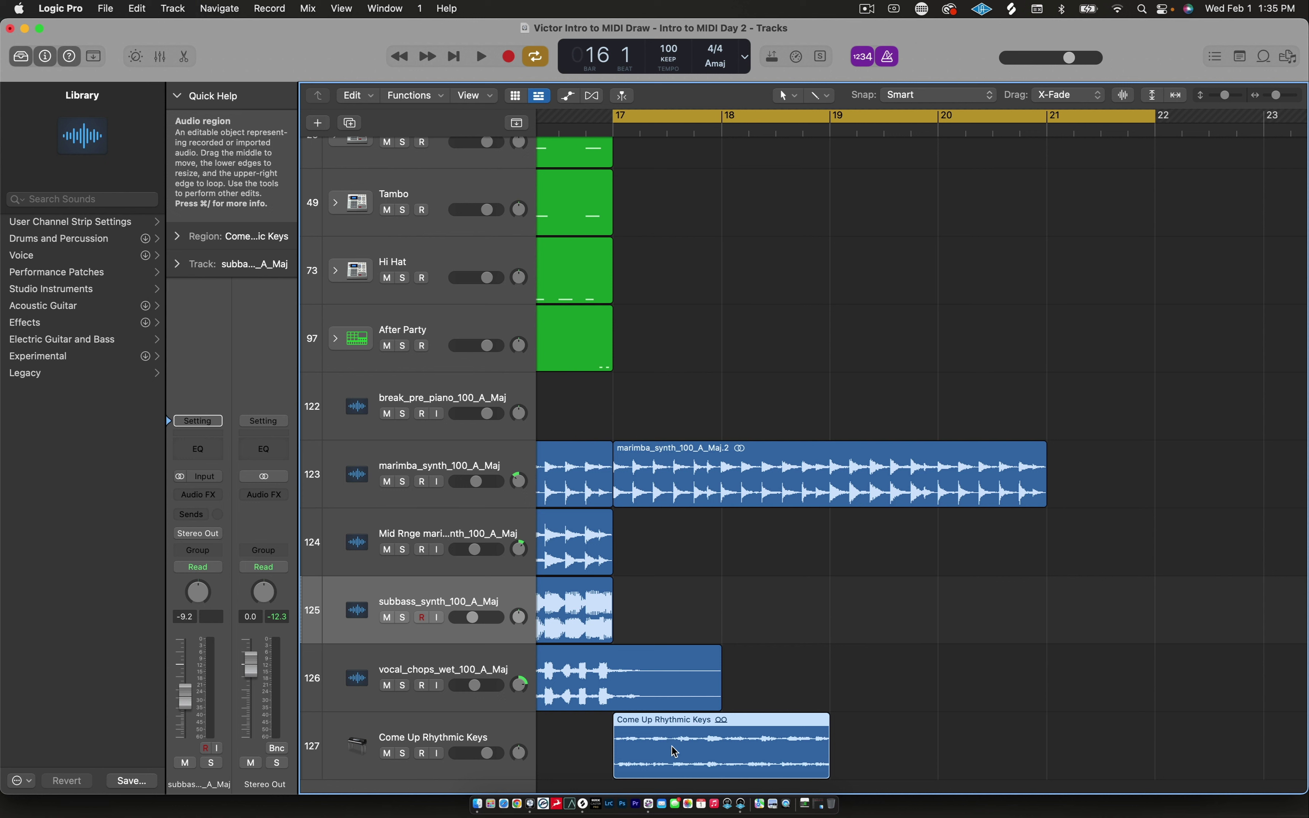
pyautogui.moveTo(675, 751); pyautogui.dragTo(888, 744)
pyautogui.press('super+z')
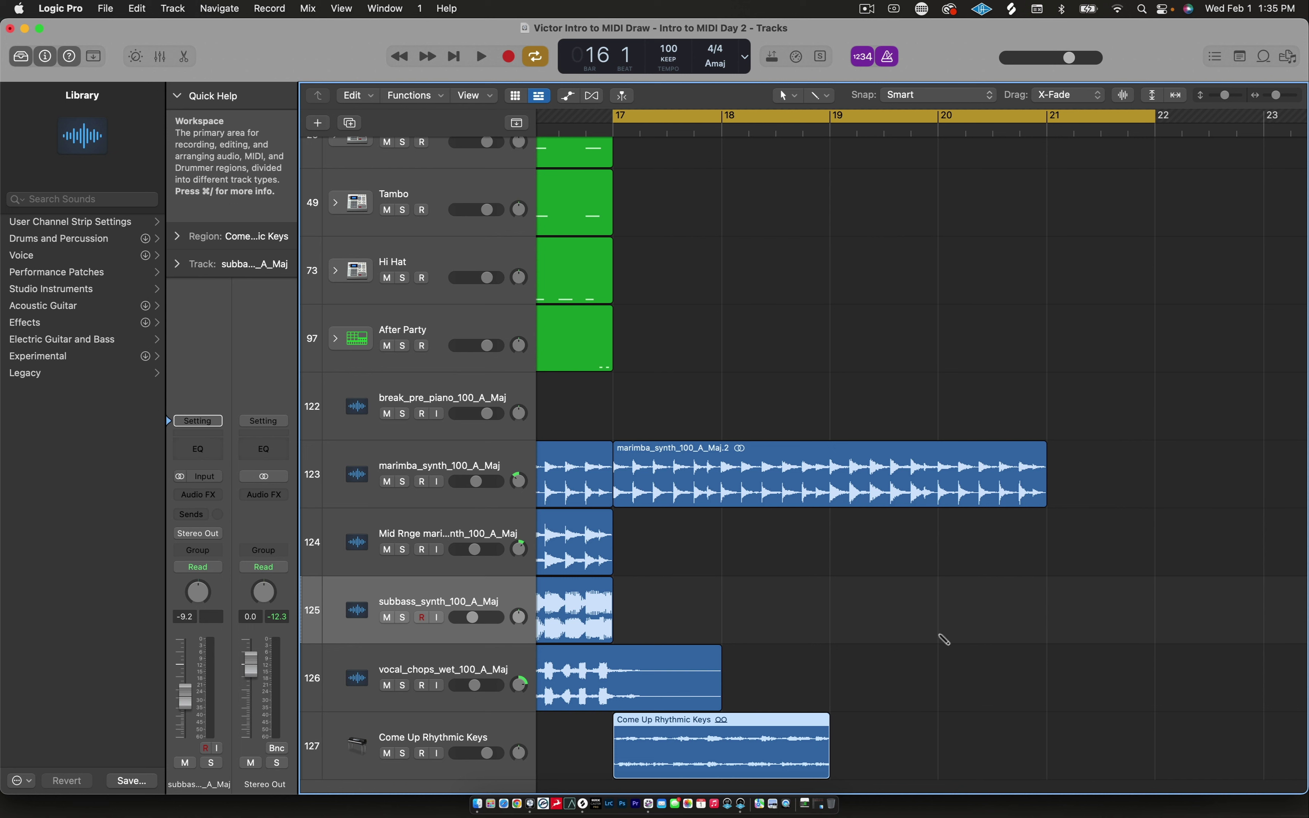
pyautogui.press('super+r')
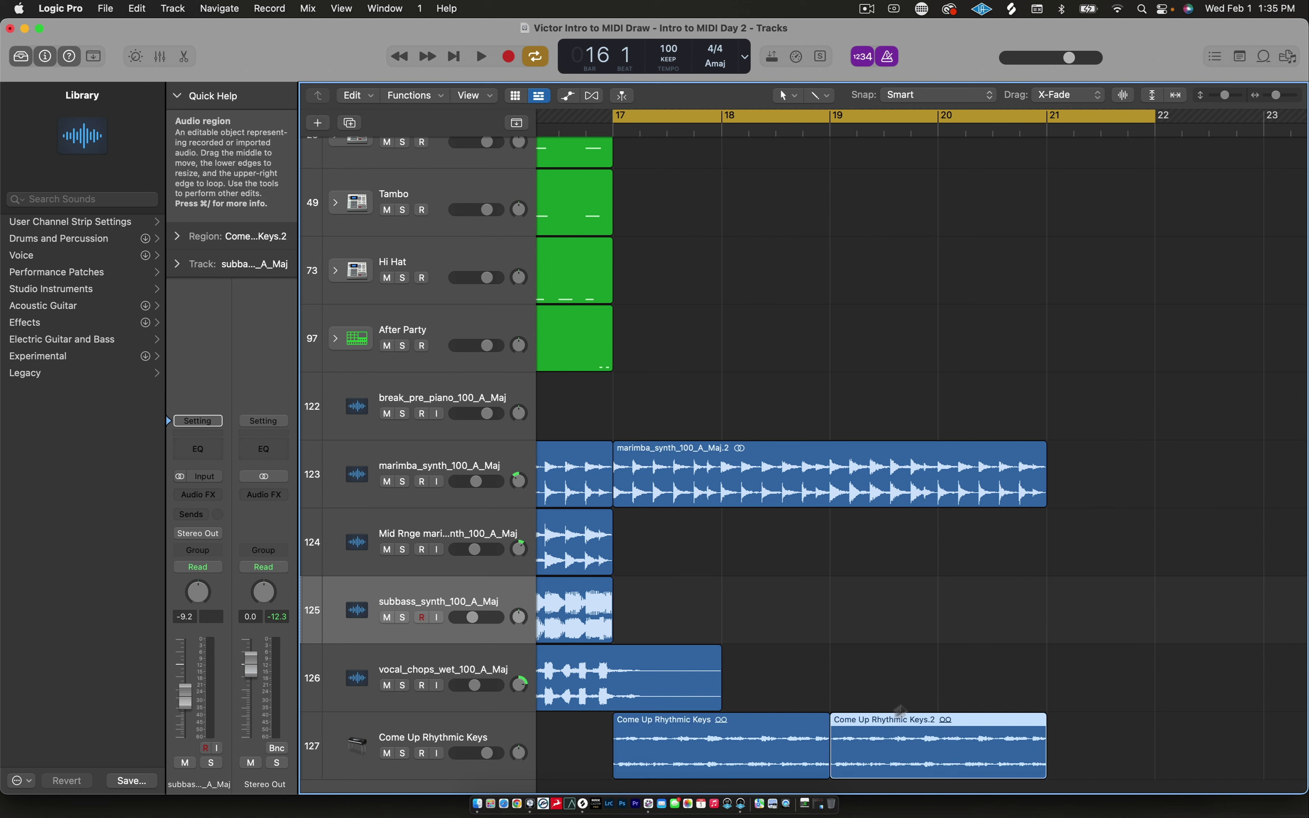
# Extend the start of the cycle area back to bar 16 and play the section with the added keys
pyautogui.keyDown('ctrl'); pyautogui.keyDown('alt'); pyautogui.click(888, 594); pyautogui.keyUp('alt'); pyautogui.keyUp('ctrl')
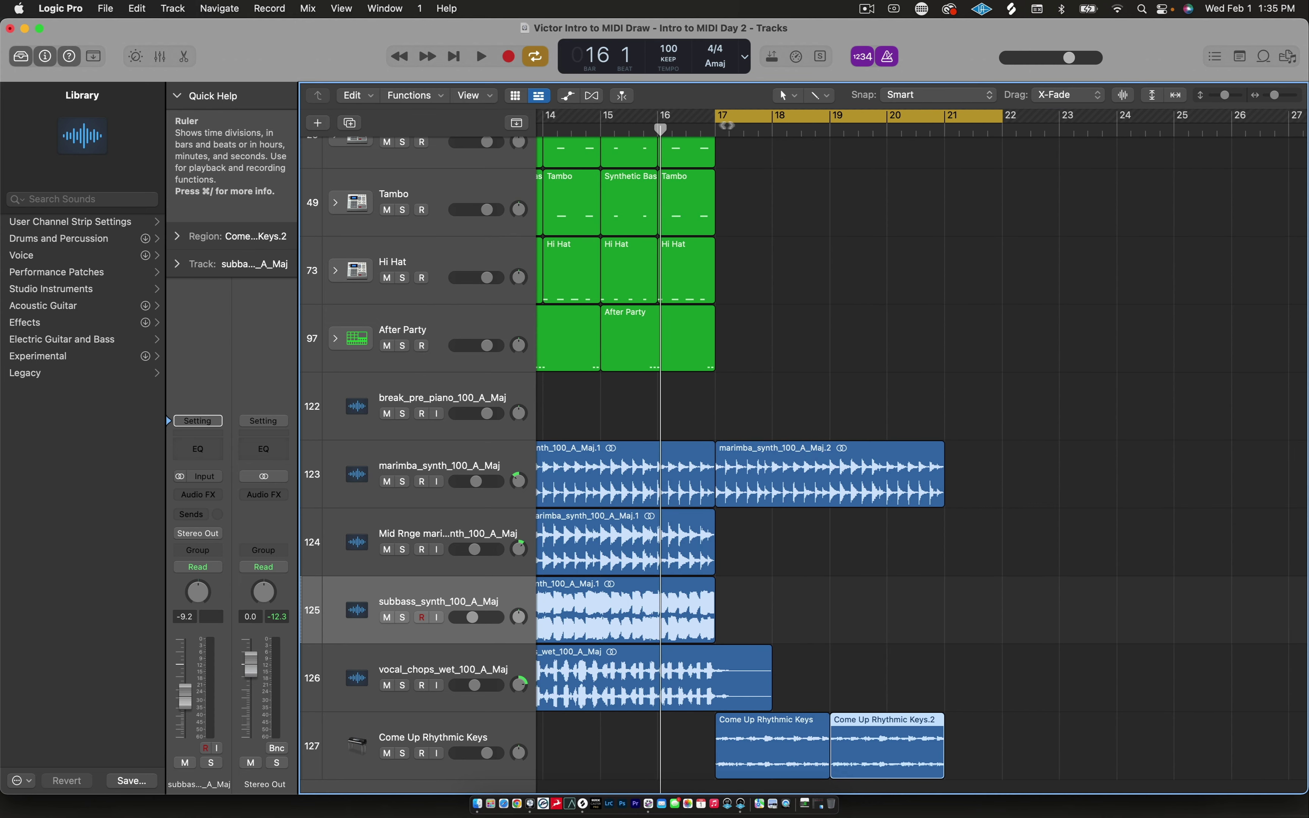
pyautogui.moveTo(716, 123); pyautogui.dragTo(660, 124)
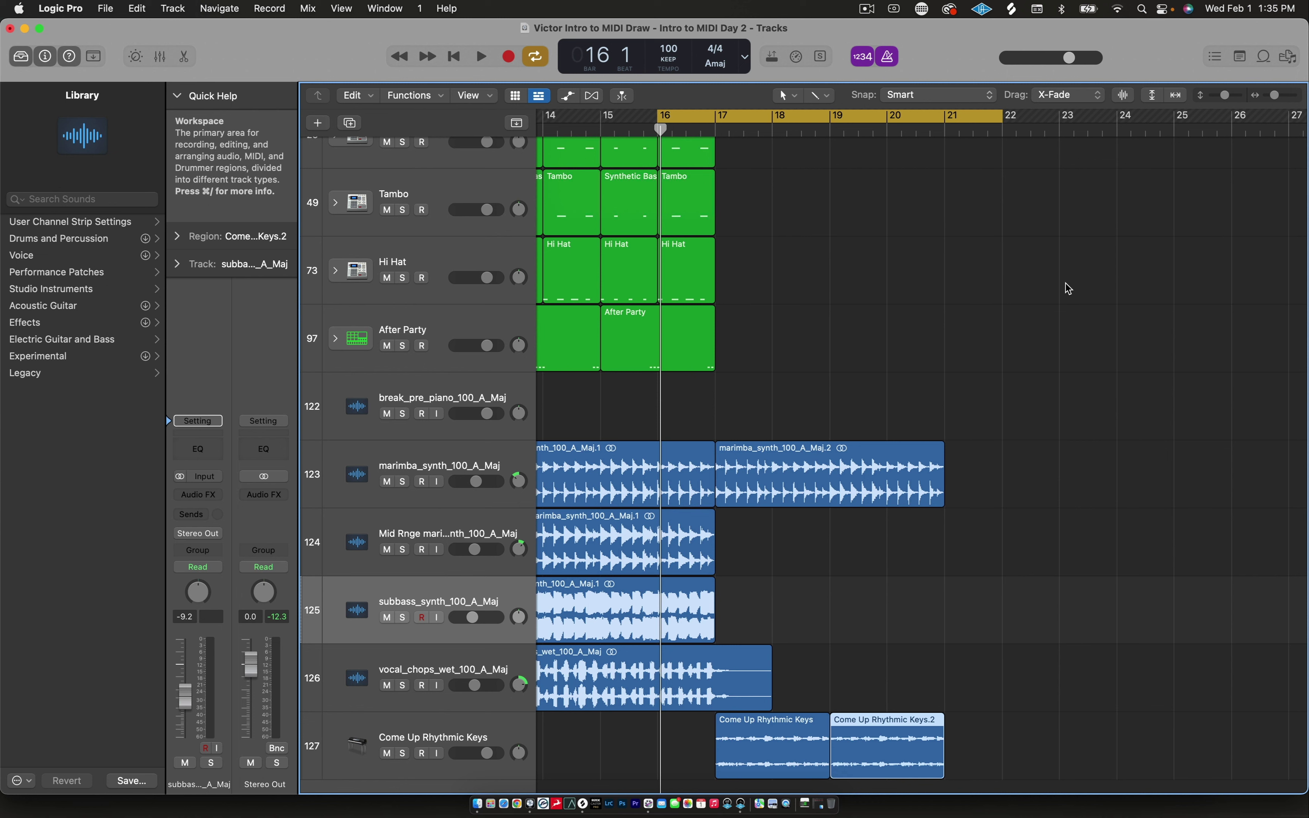
pyautogui.press('space')
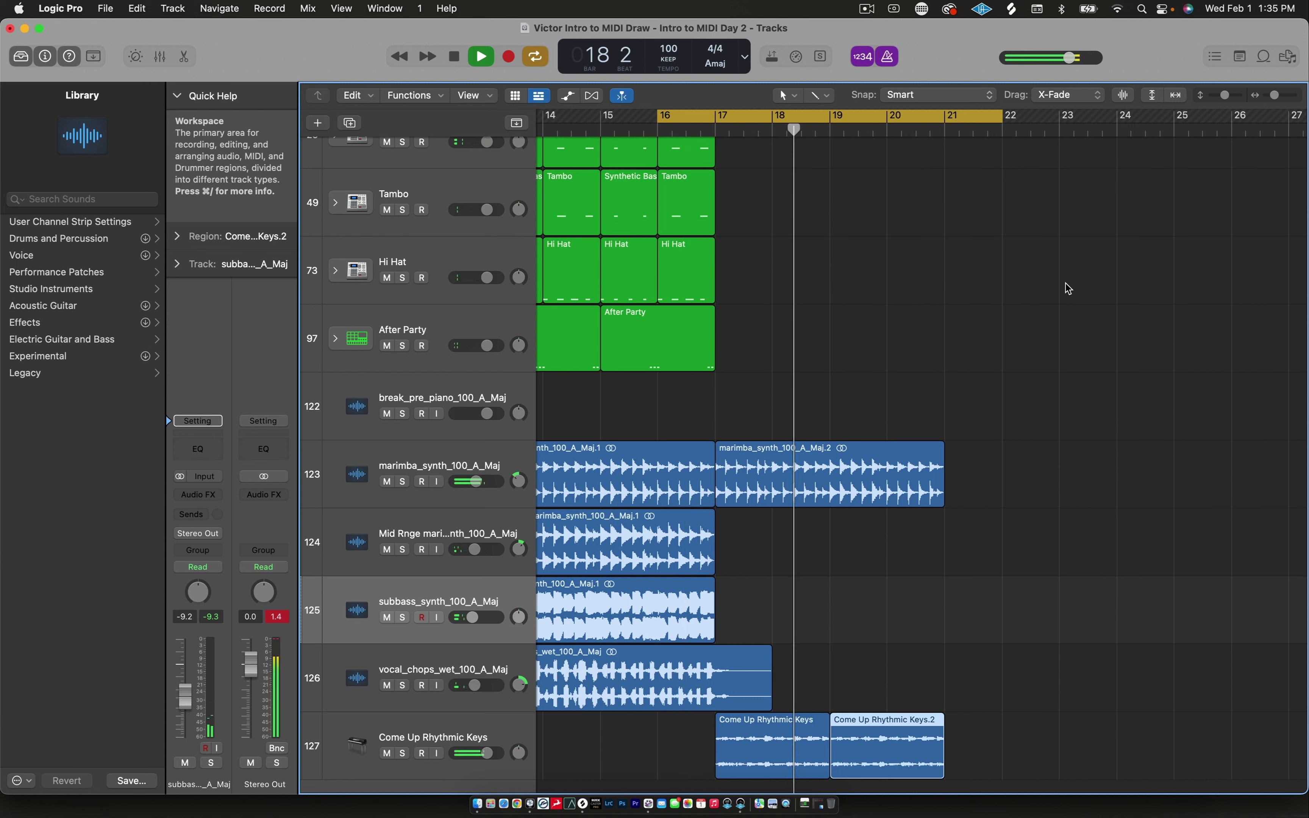
pyautogui.press('space')
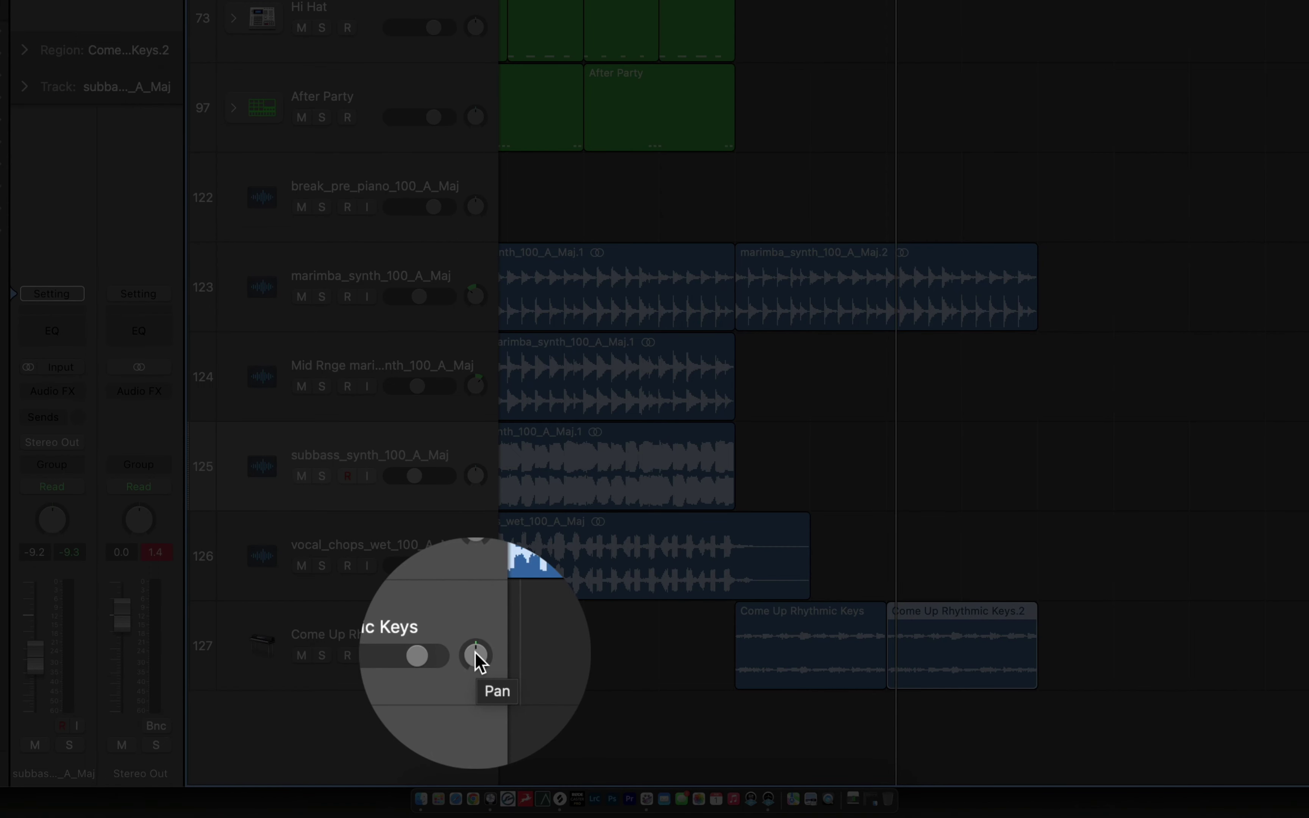
# Set the Come Up Rhythmic Keys track's pan to -24 and its volume to -4.3 dB
pyautogui.moveTo(476, 656); pyautogui.dragTo(476, 681)
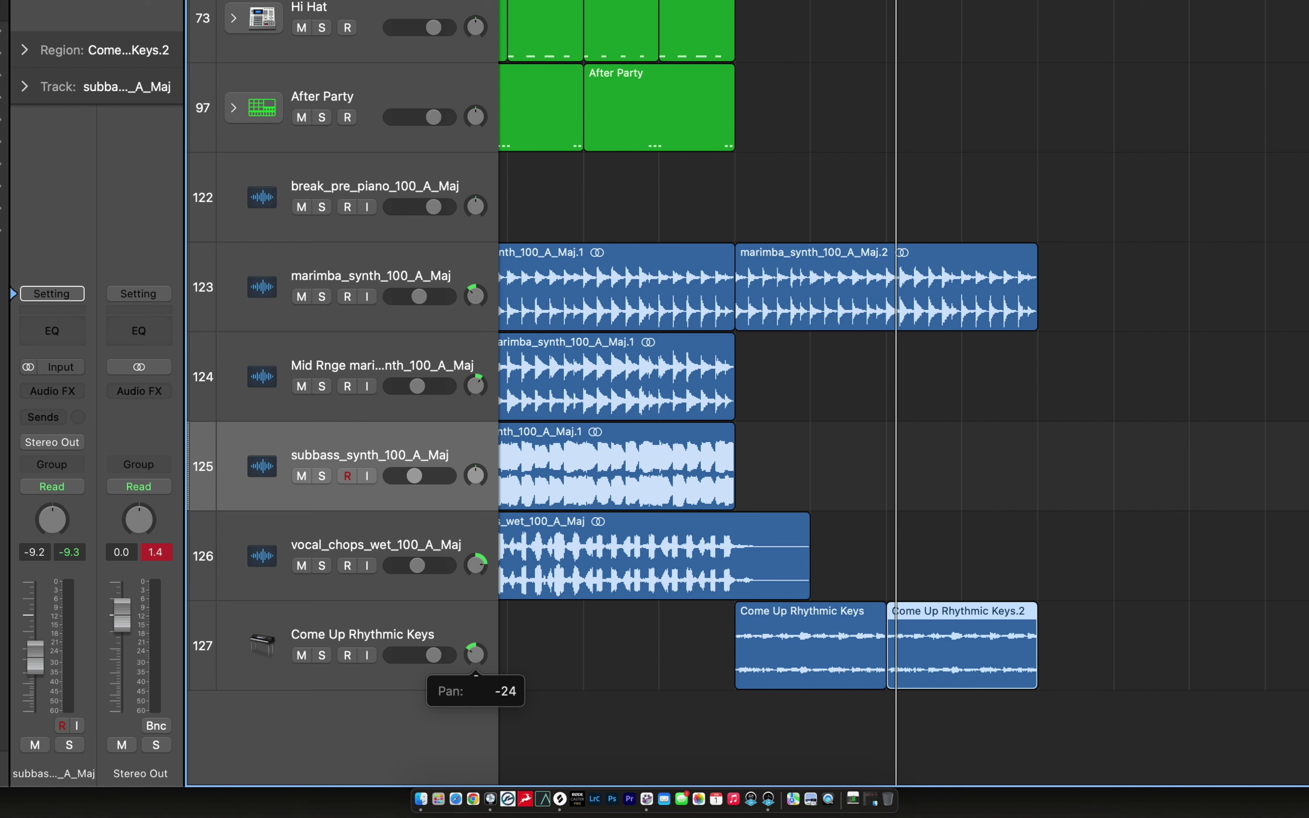
pyautogui.click(432, 657)
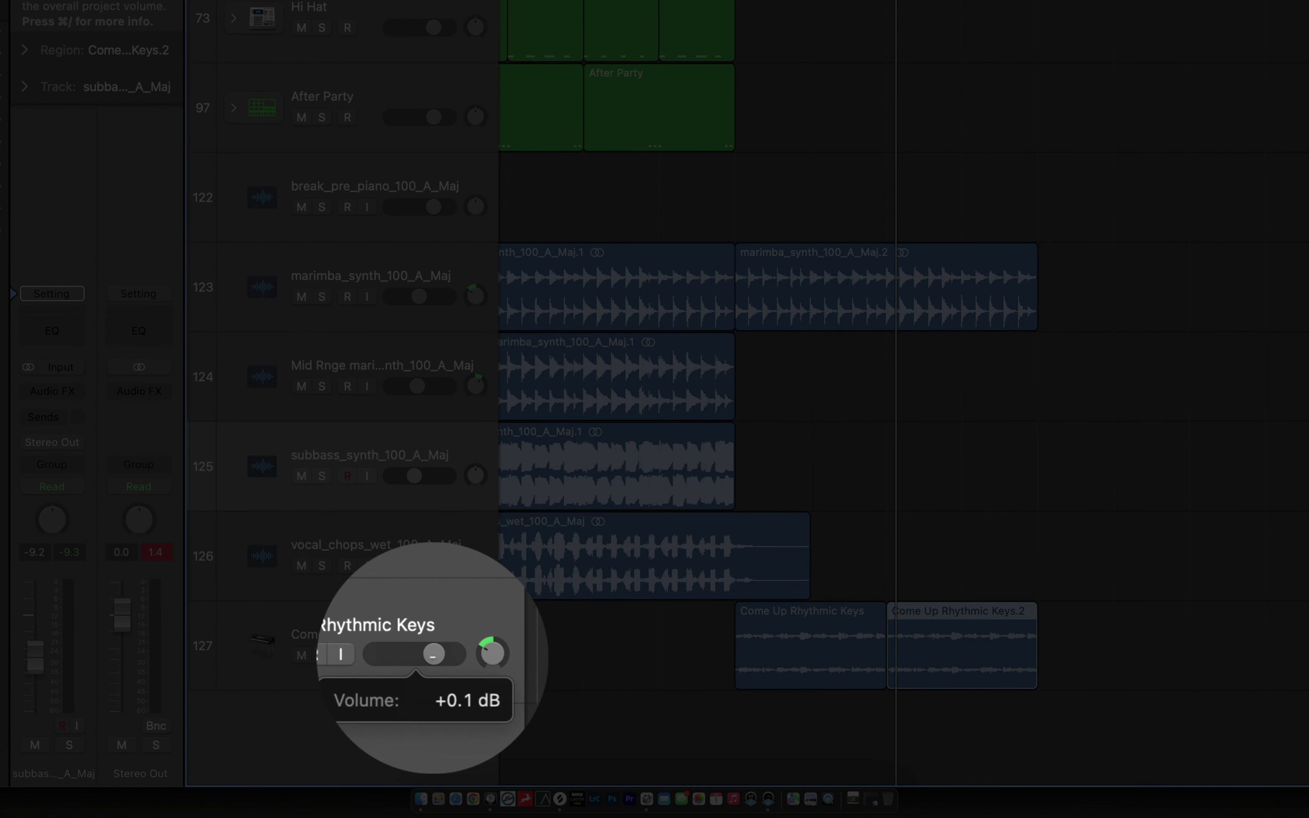
pyautogui.moveTo(433, 655); pyautogui.dragTo(425, 655)
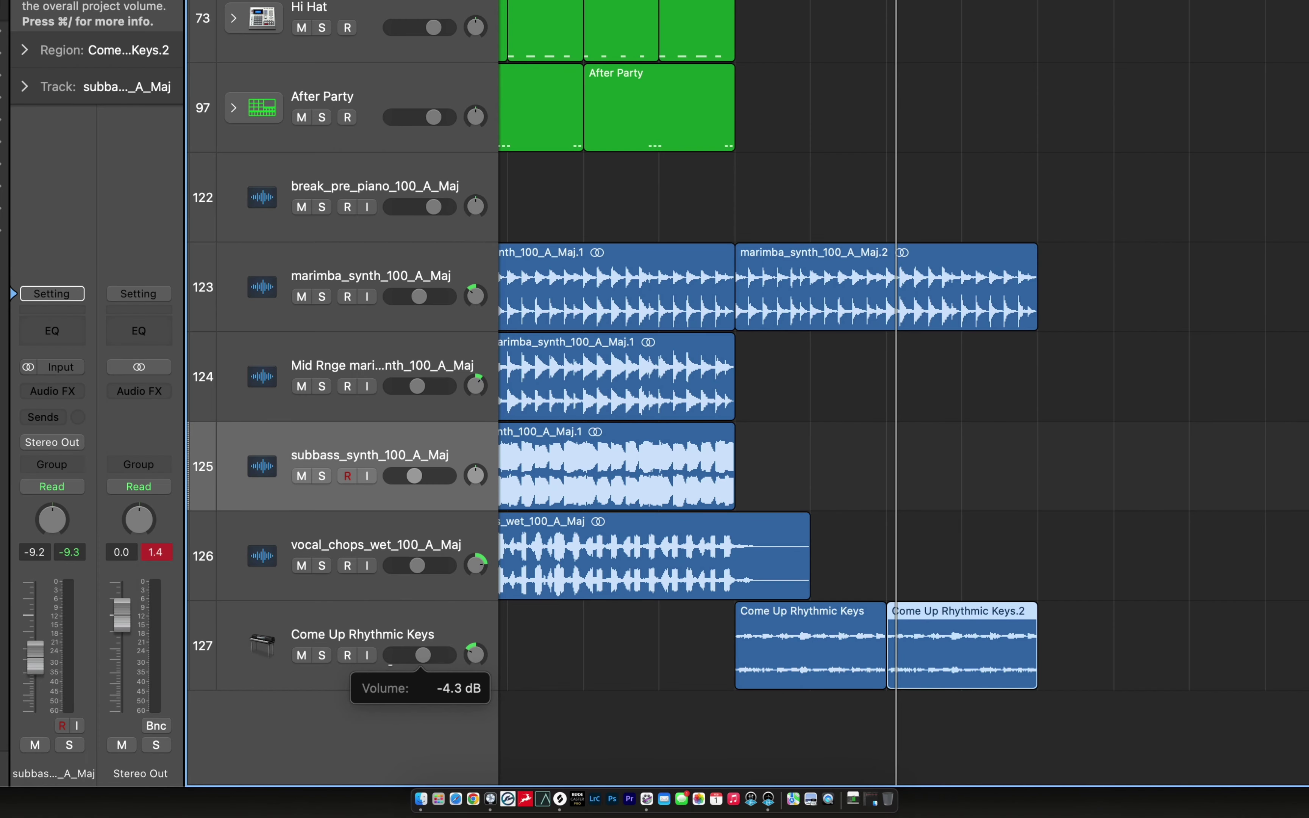
pyautogui.moveTo(423, 655); pyautogui.dragTo(392, 673)
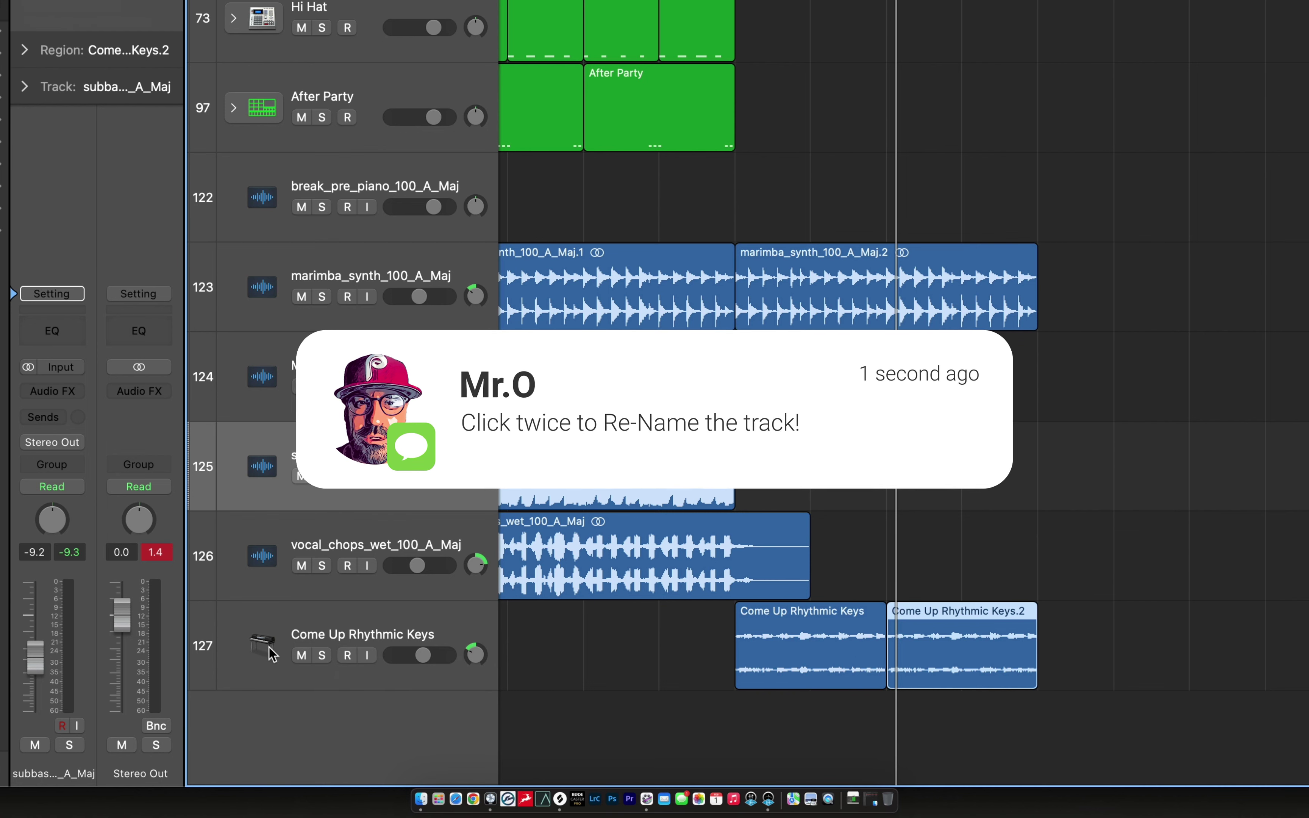
# Rename the Come Up Rhythmic Keys track as Glitter Keys and clear the region selection
pyautogui.click(320, 635)
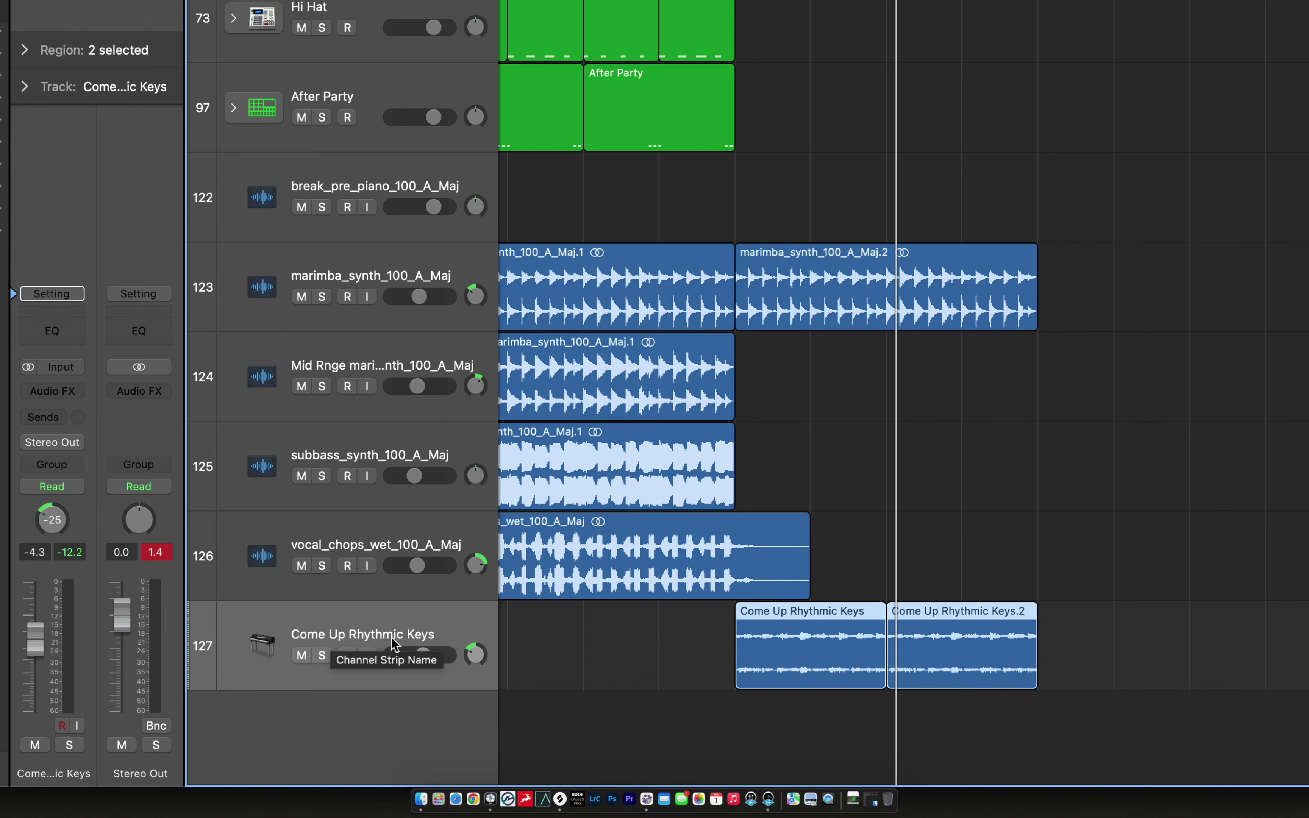
pyautogui.doubleClick(351, 635)
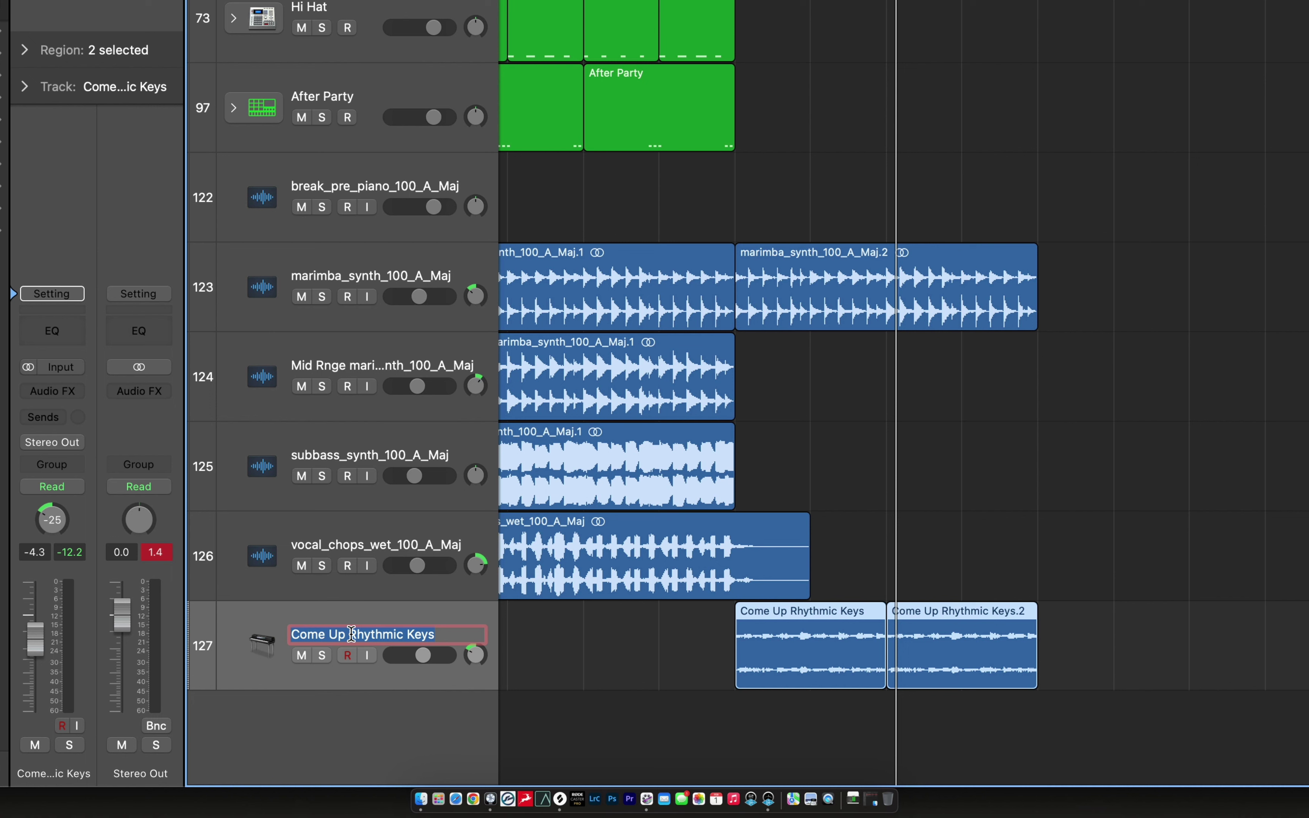
pyautogui.write('G')
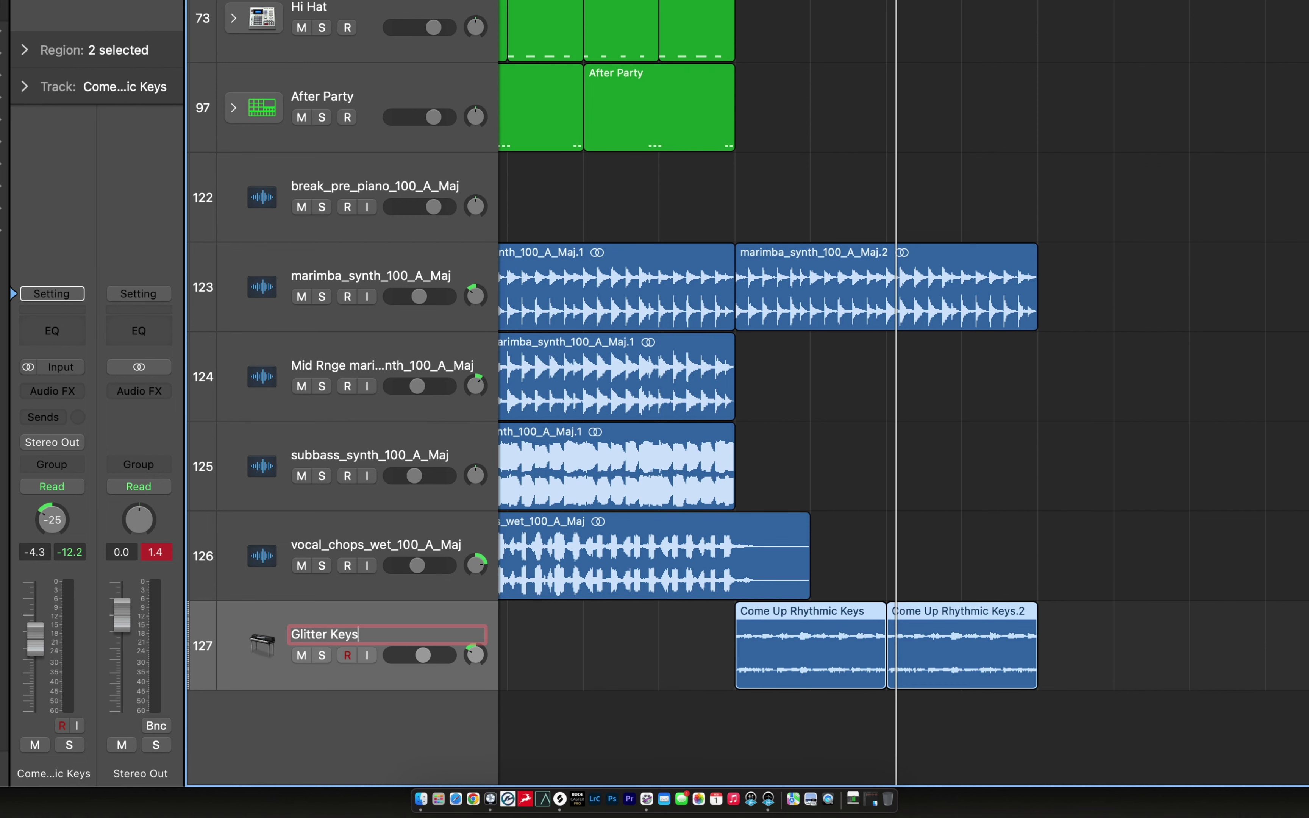
pyautogui.write('litter Keys')
pyautogui.press('Return')
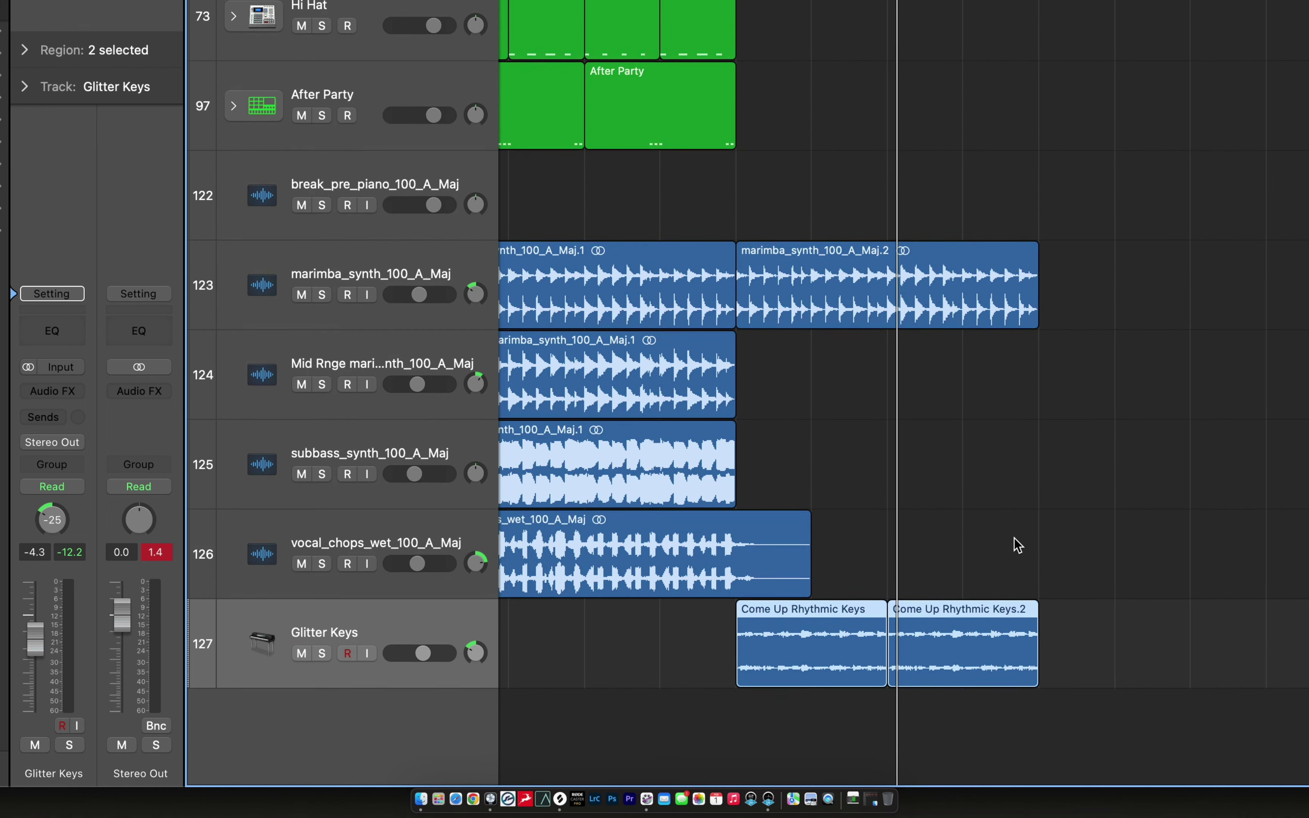
pyautogui.click(1089, 542)
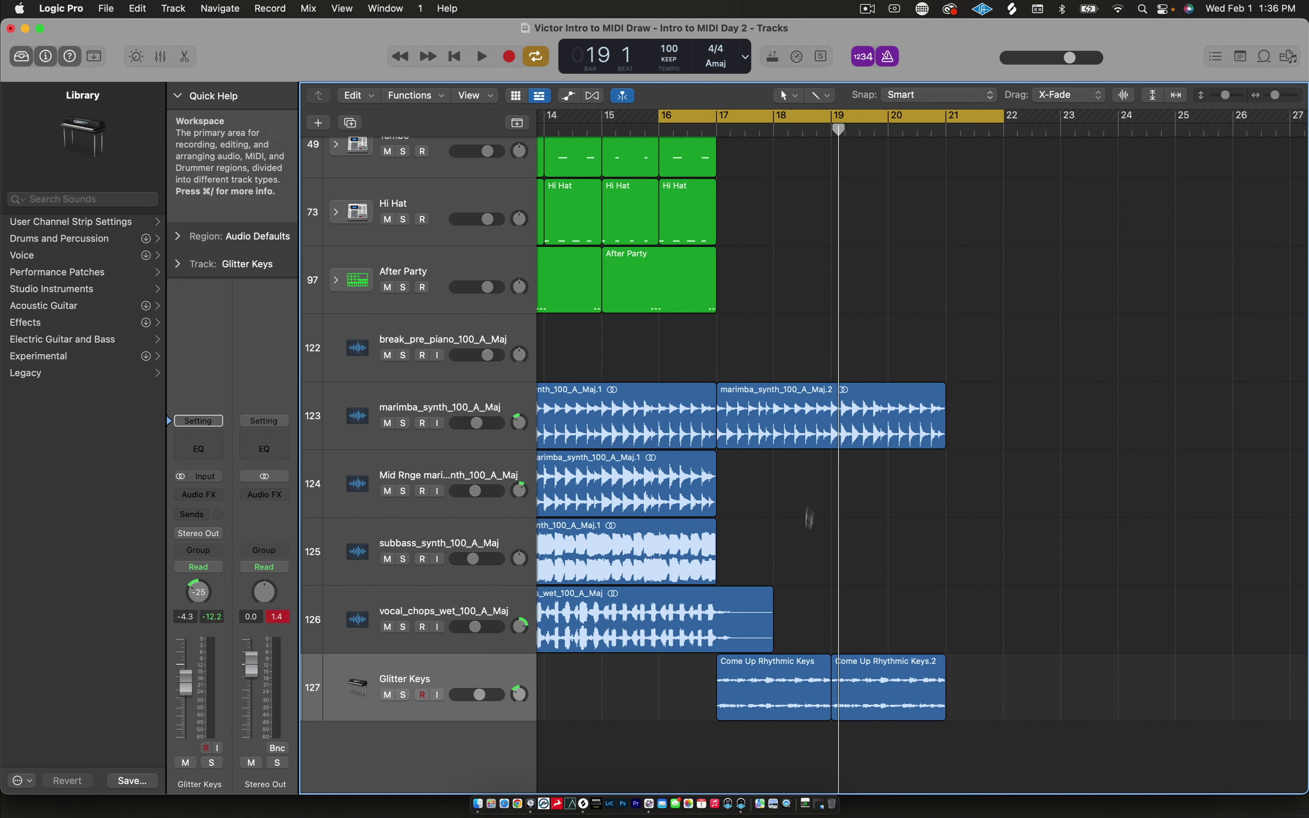
# Select all drum, marimba, mid-range marimba and subbass regions between bars 9 and 13
pyautogui.press('super+Left')
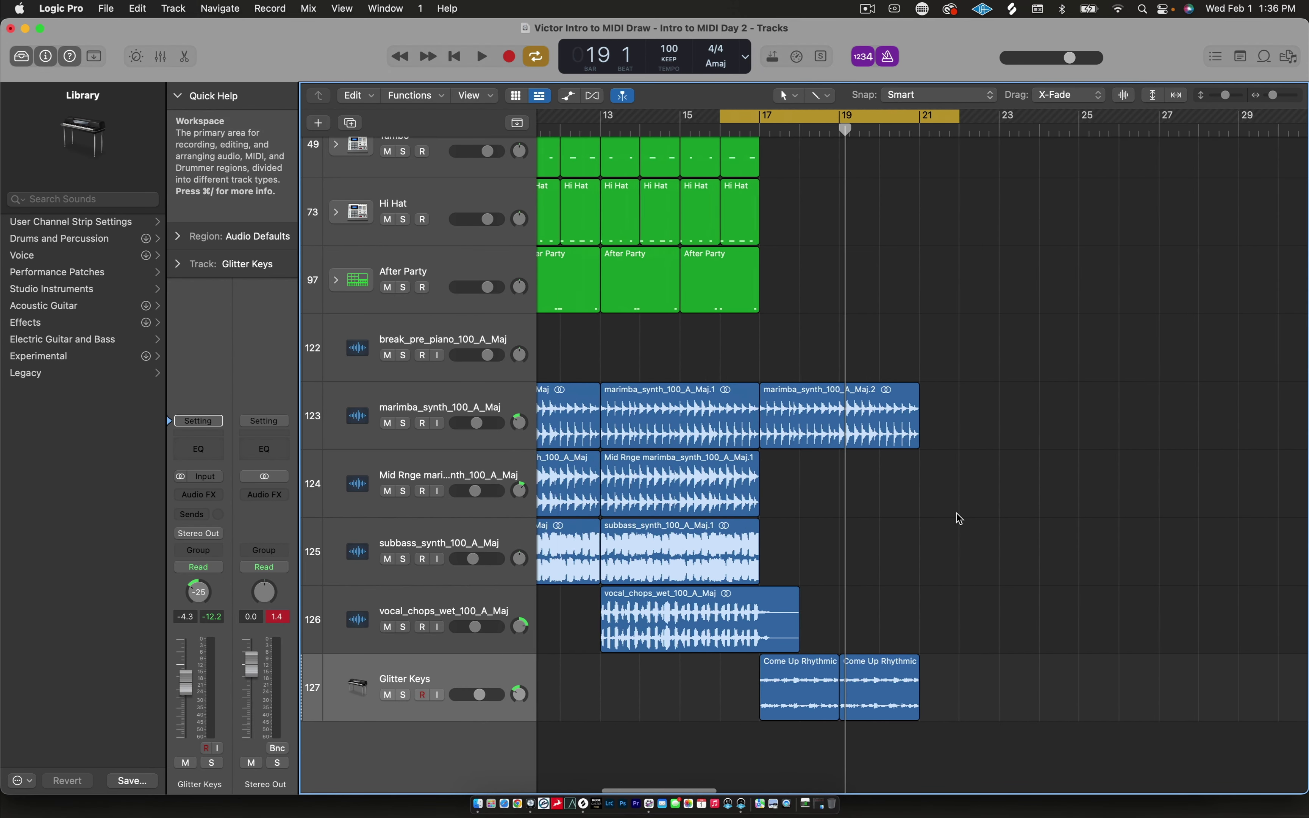
pyautogui.scroll(5, 956, 513)
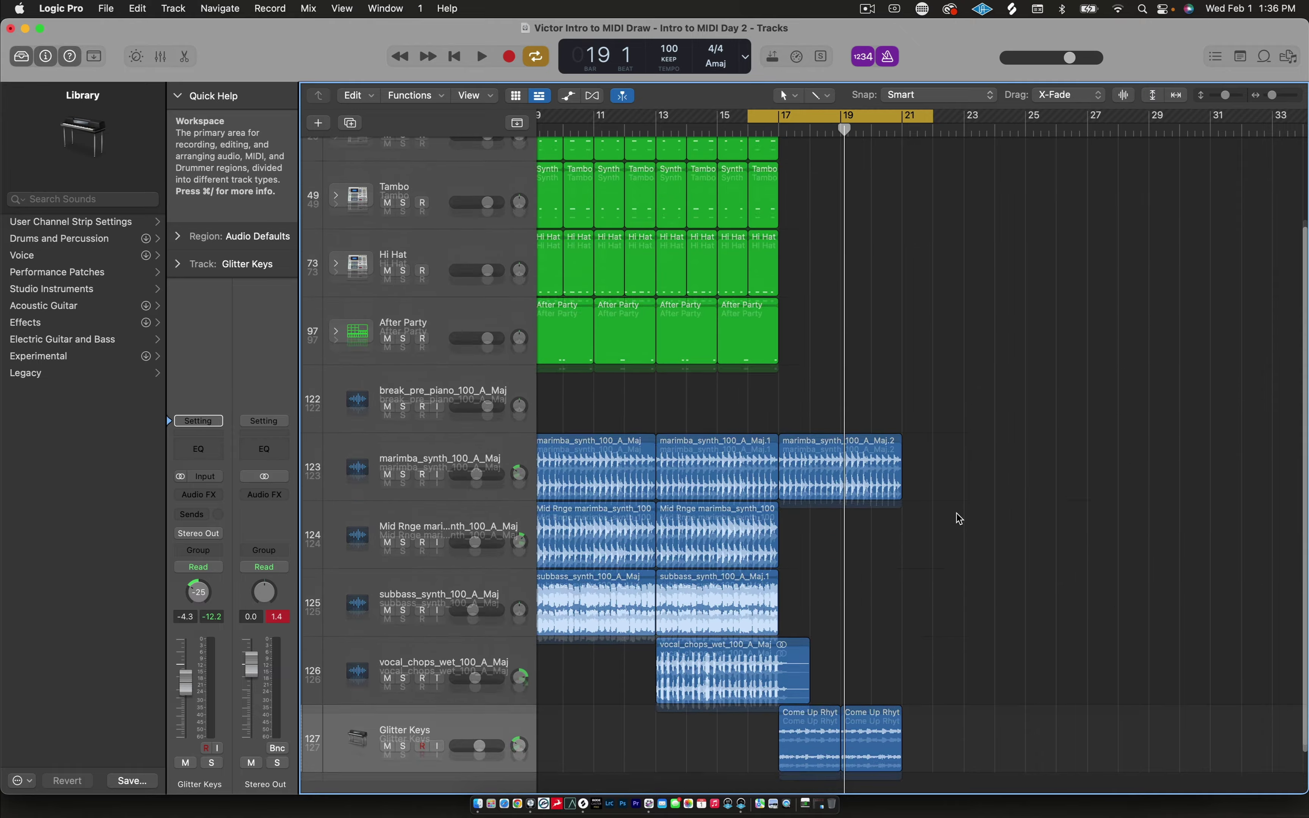
pyautogui.hscroll(-3, 957, 514)
pyautogui.hscroll(3, 956, 514)
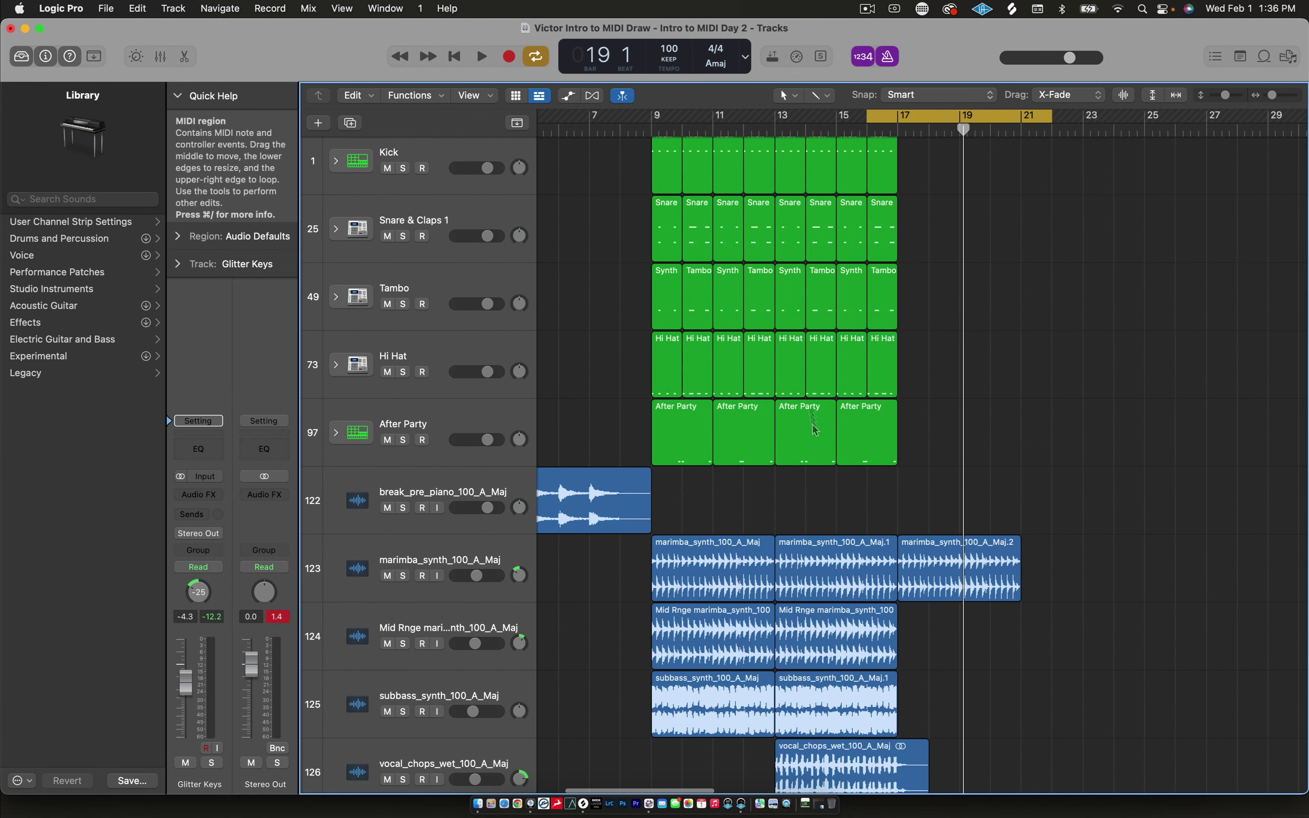
pyautogui.scroll(-3, 757, 400)
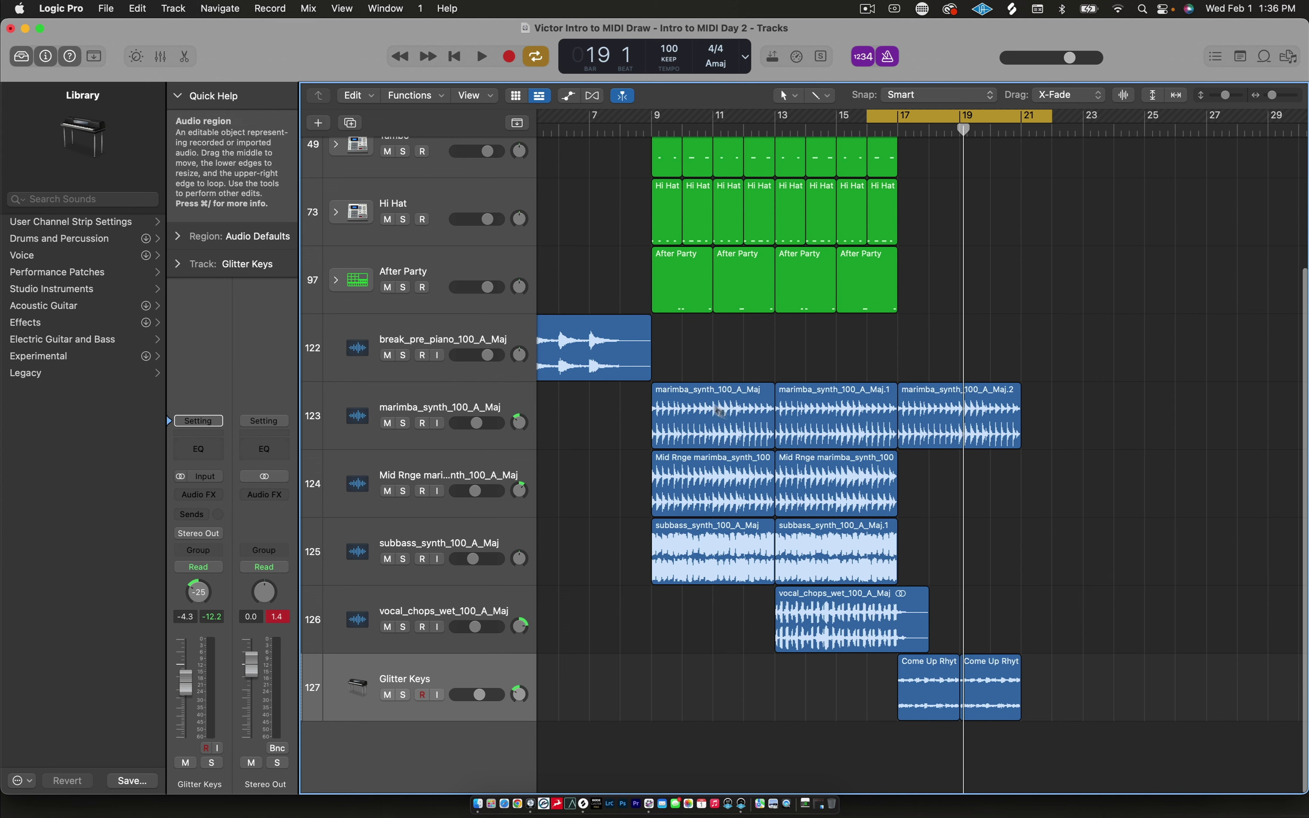
pyautogui.scroll(3, 922, 429)
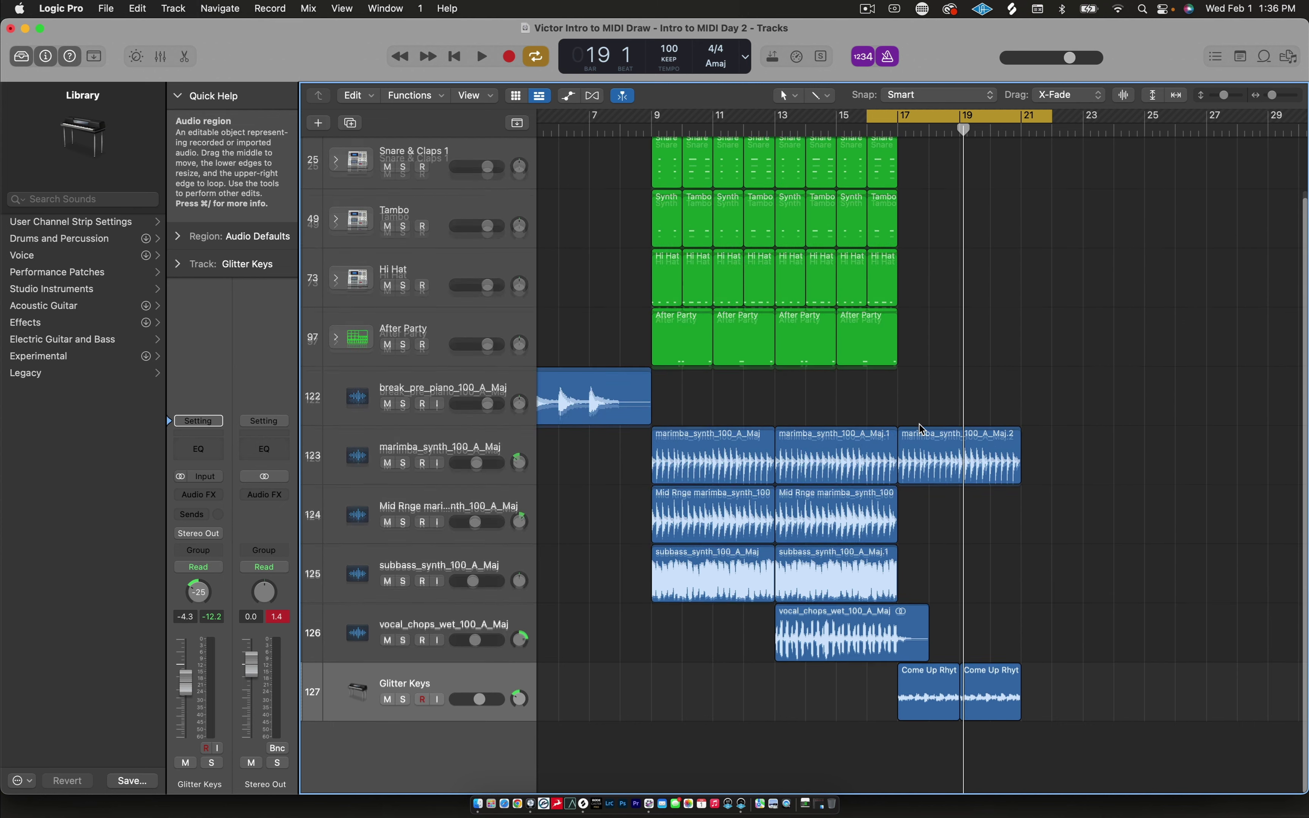
pyautogui.scroll(2, 922, 429)
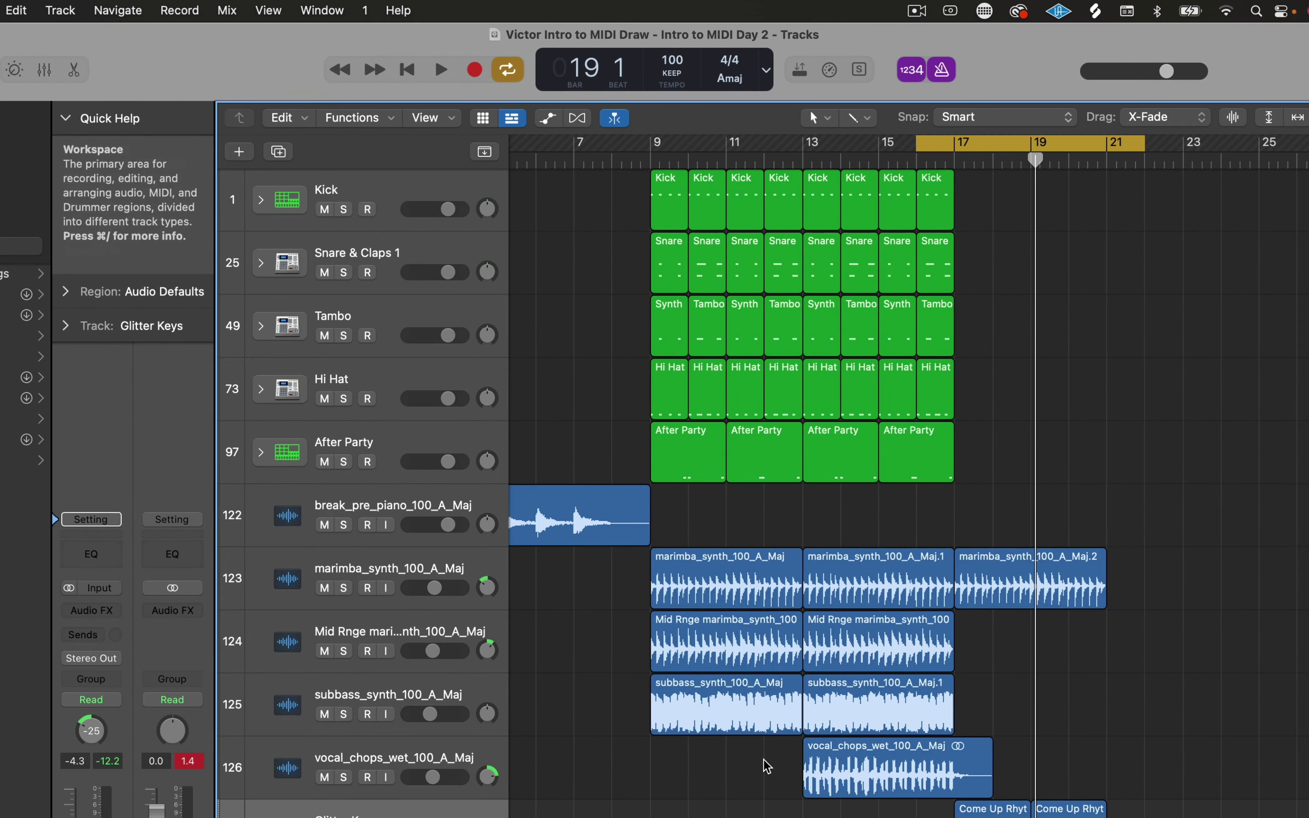
pyautogui.moveTo(786, 758); pyautogui.dragTo(728, 597)
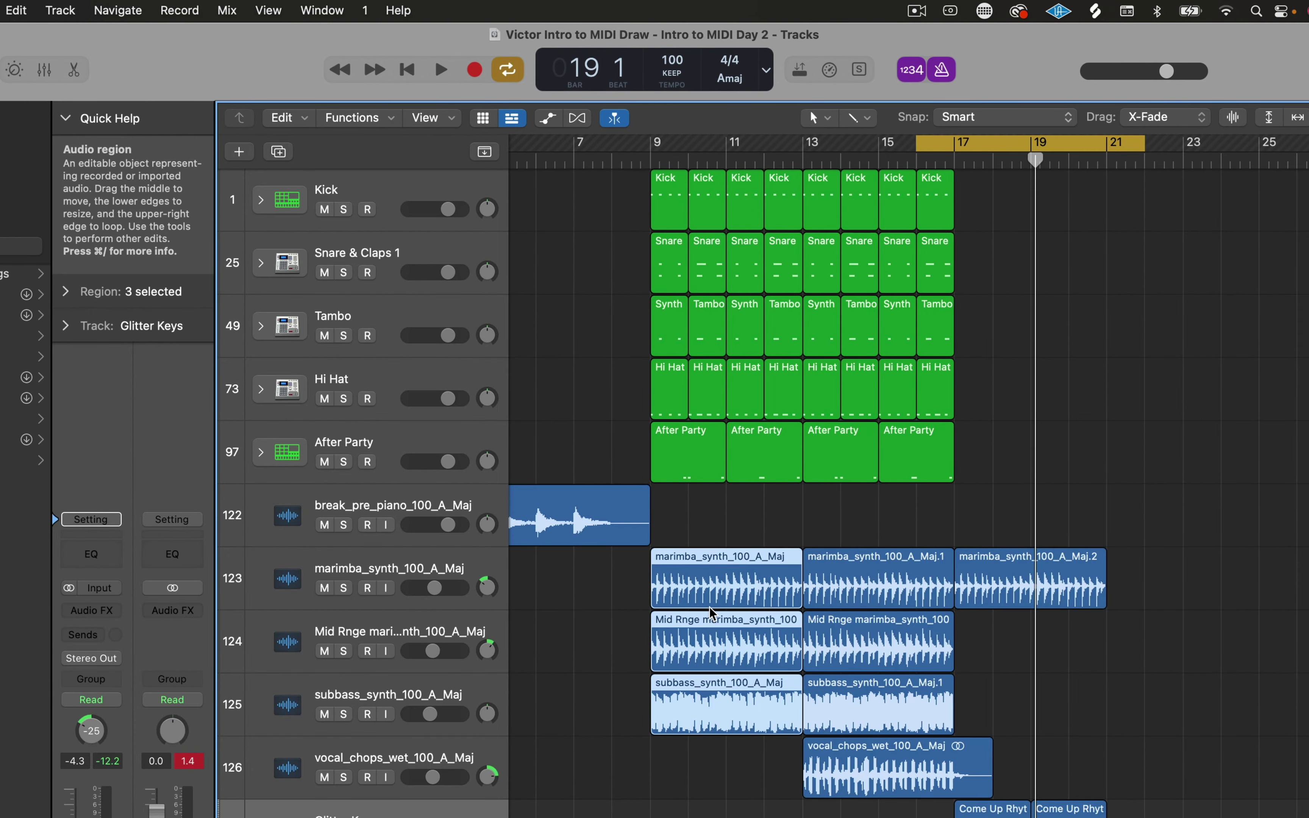
pyautogui.hscroll(3, 712, 613)
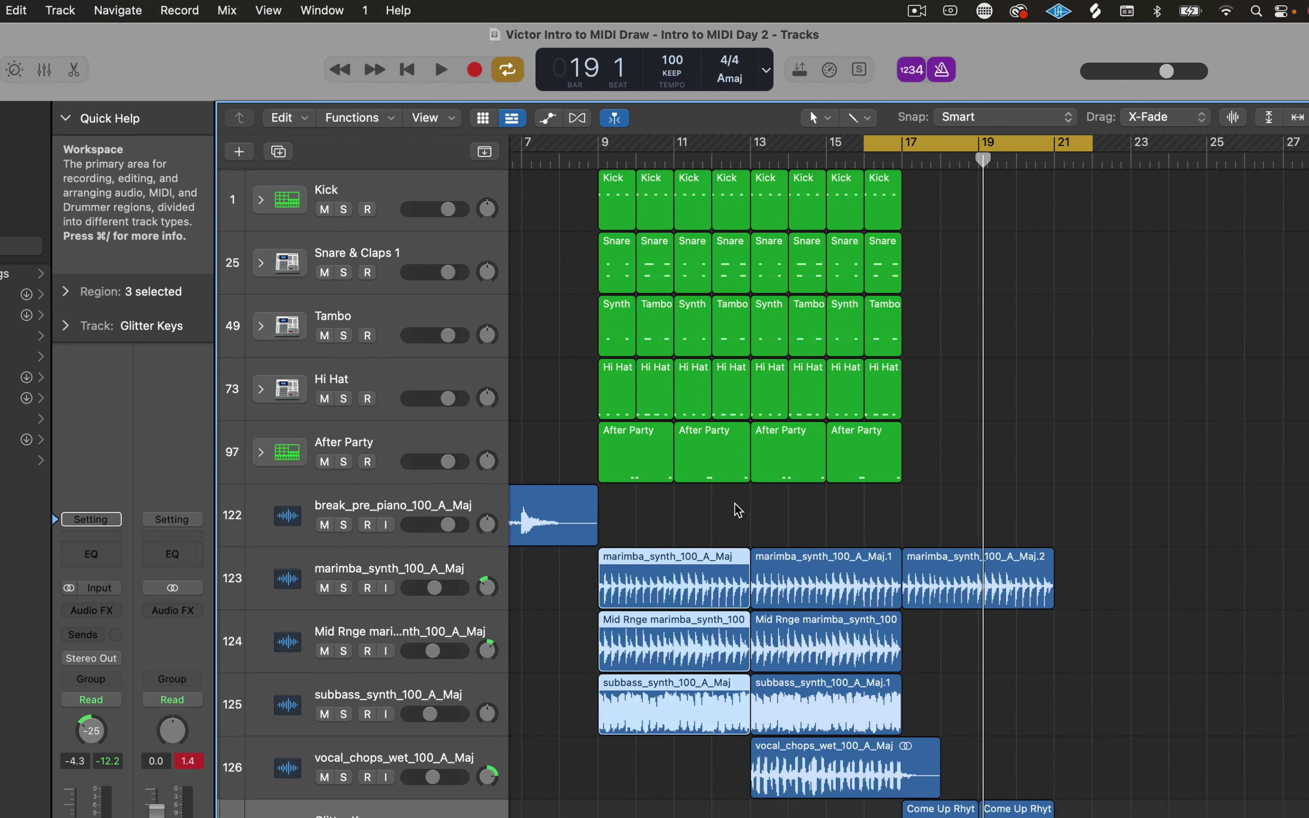
pyautogui.press('super+Up')
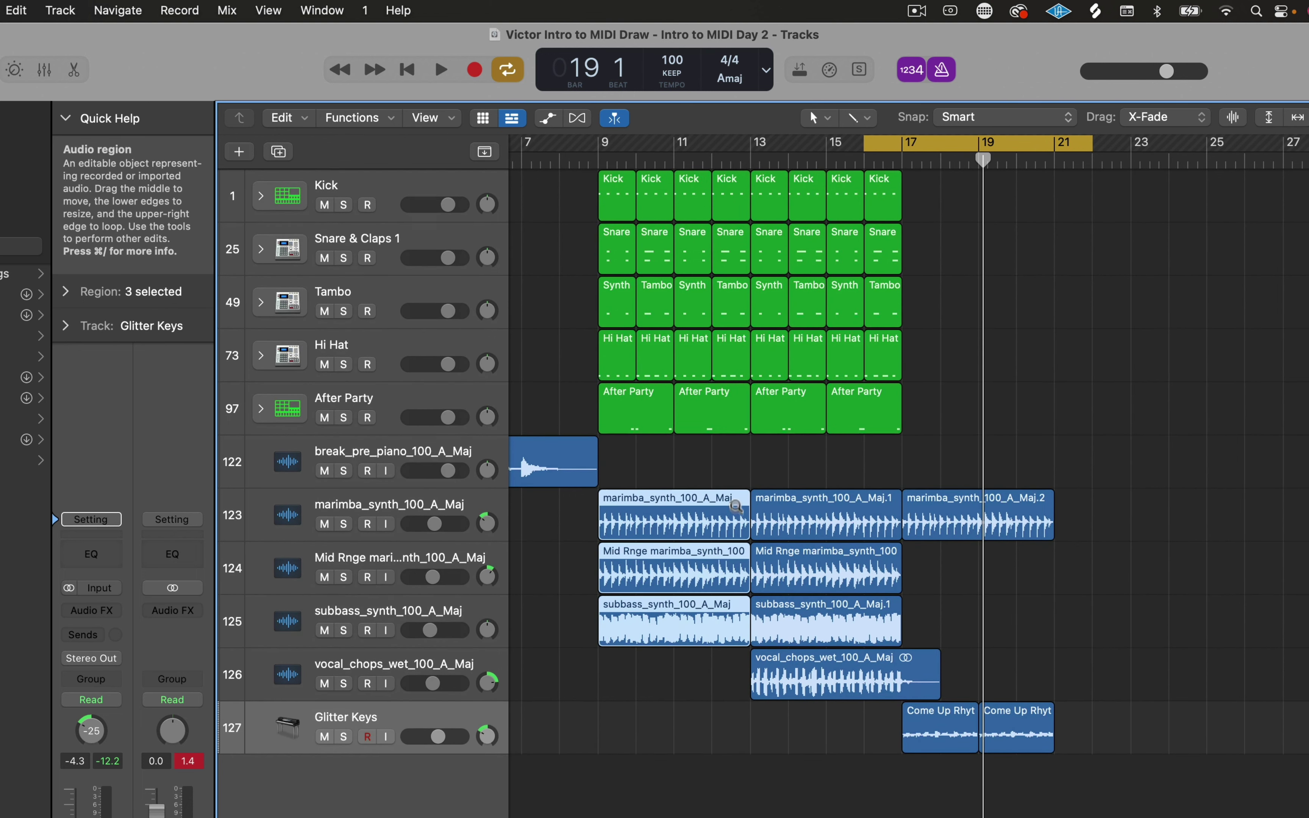
pyautogui.moveTo(720, 681); pyautogui.dragTo(623, 189)
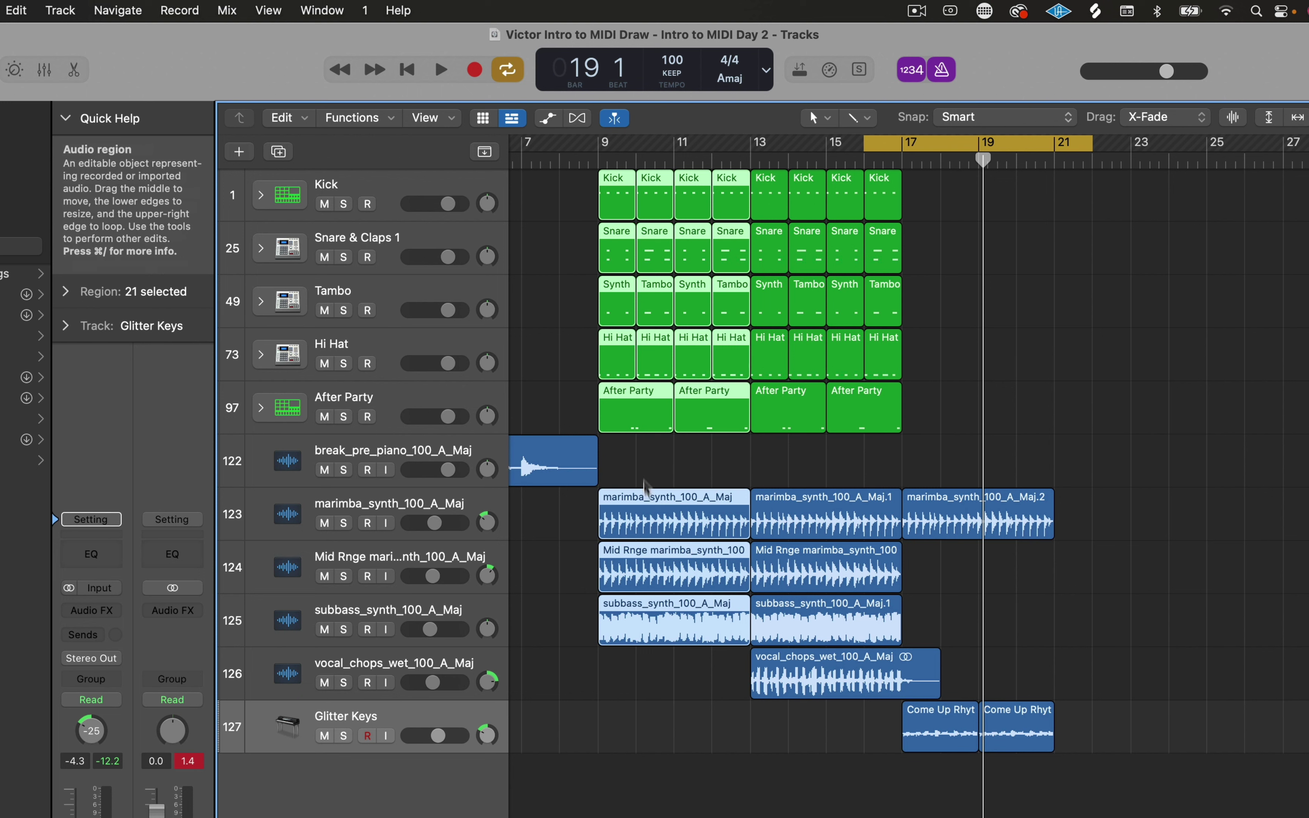
pyautogui.click(657, 681)
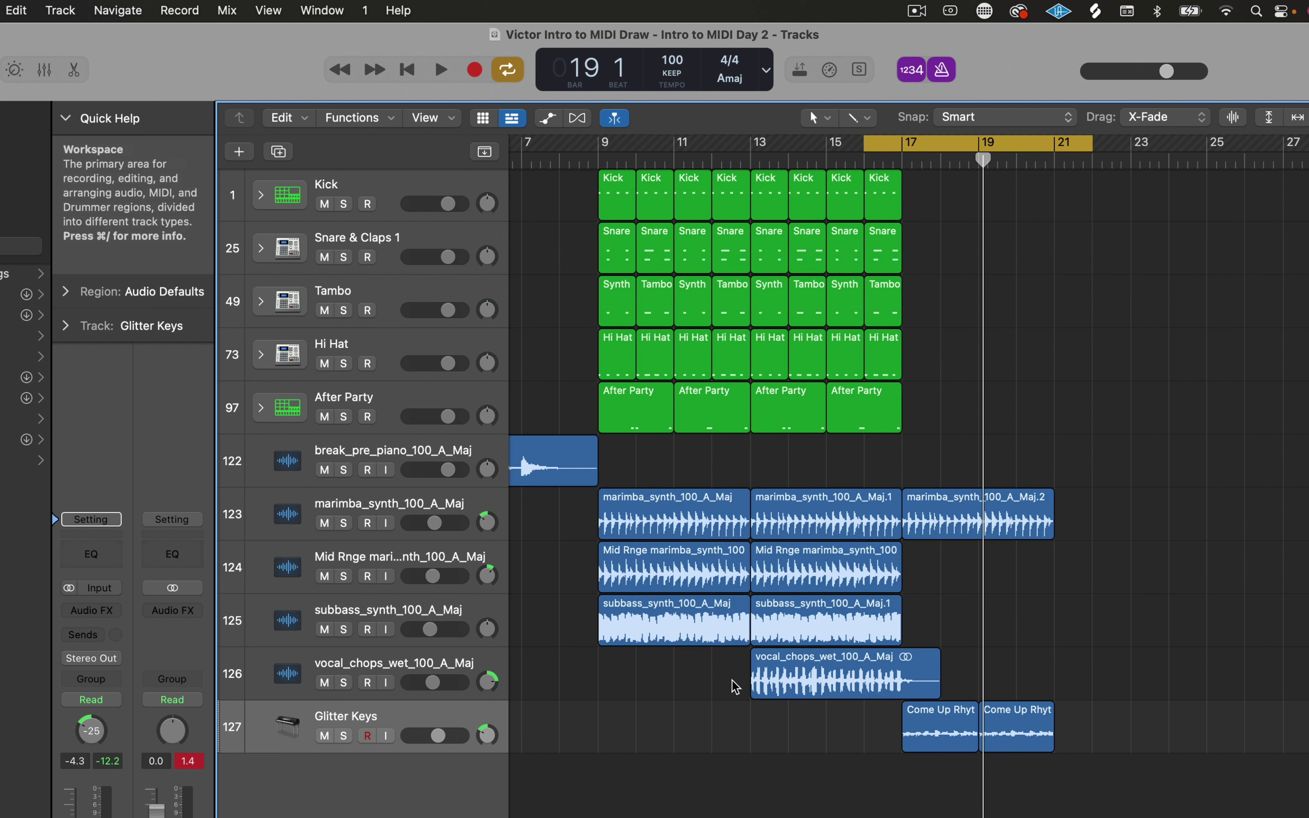
pyautogui.moveTo(733, 681); pyautogui.dragTo(622, 199)
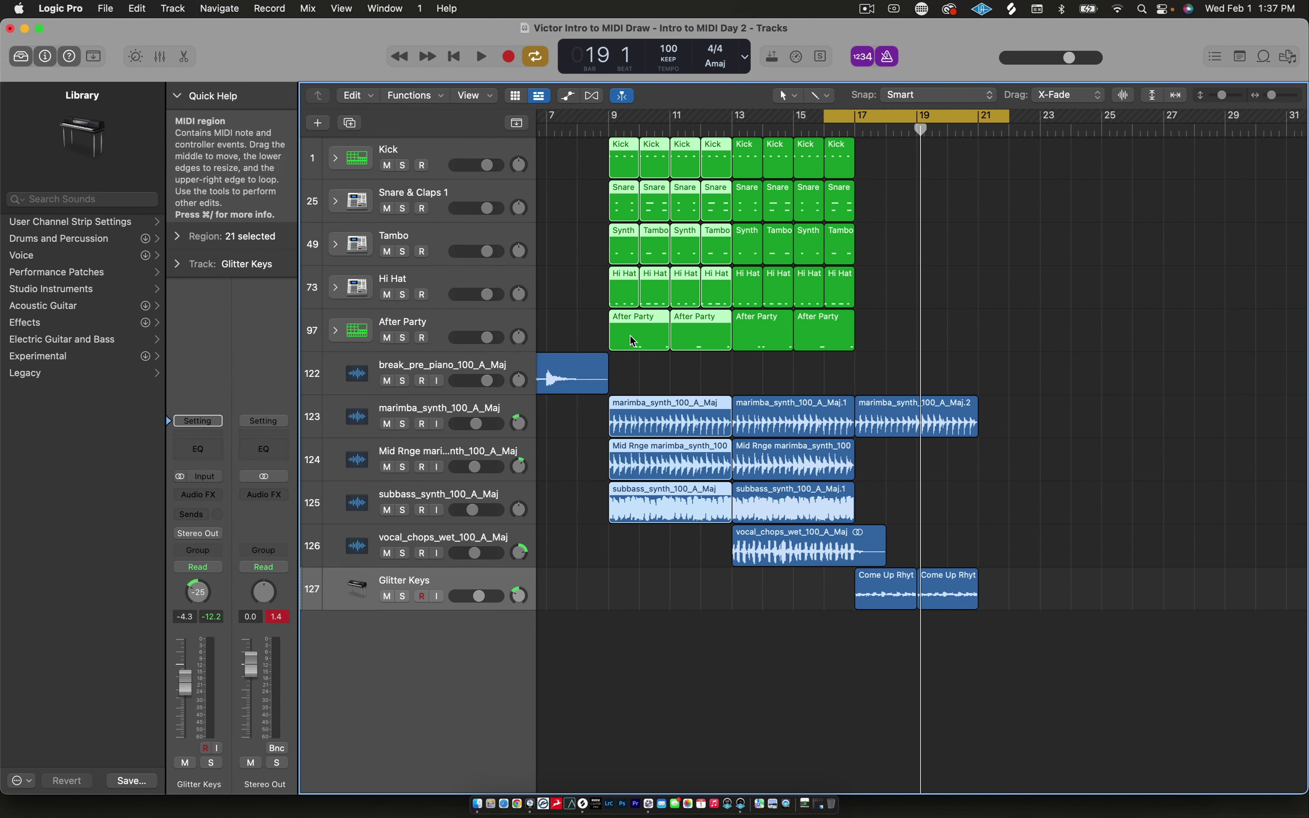
# Try to copy the selected drum and synth regions from bar 9 to bar 21
pyautogui.moveTo(630, 340); pyautogui.dragTo(998, 354)
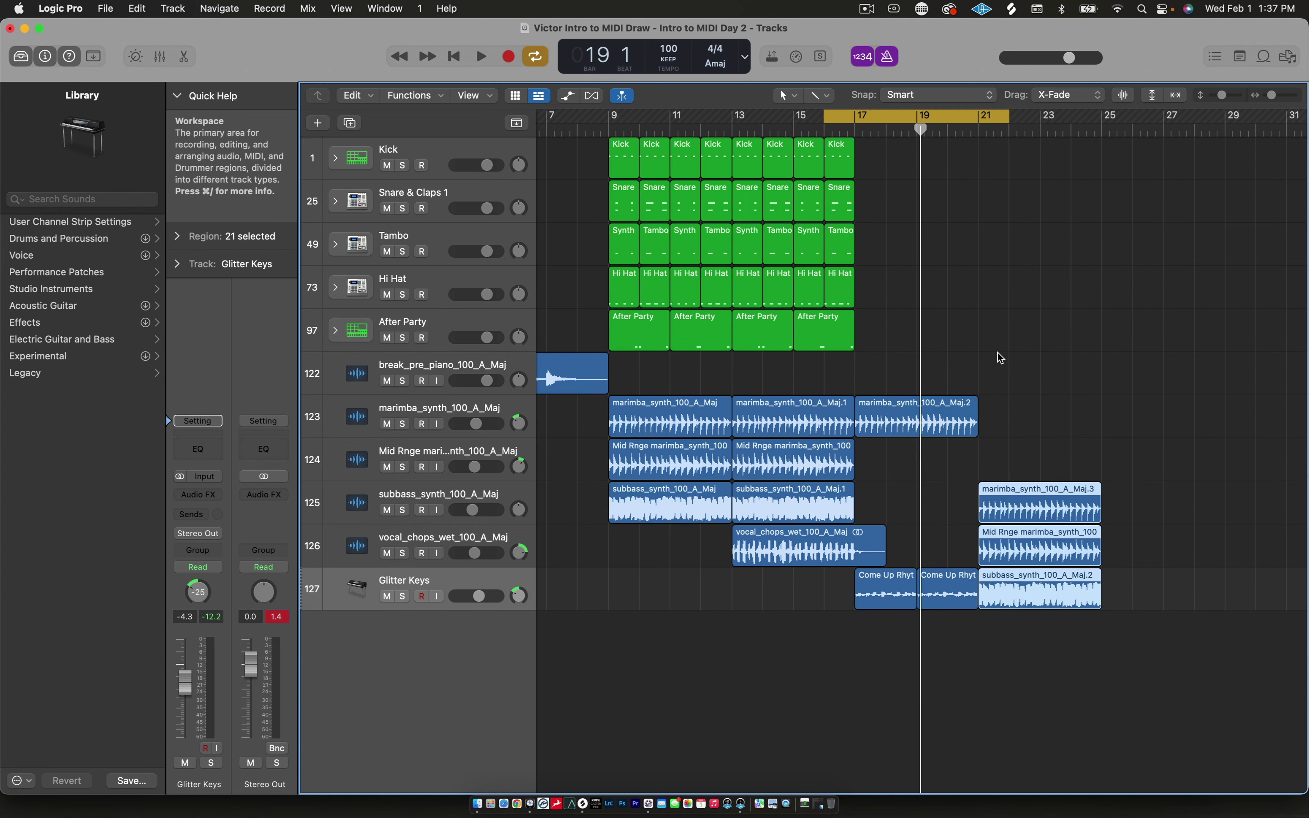
pyautogui.hscroll(2, 1001, 357)
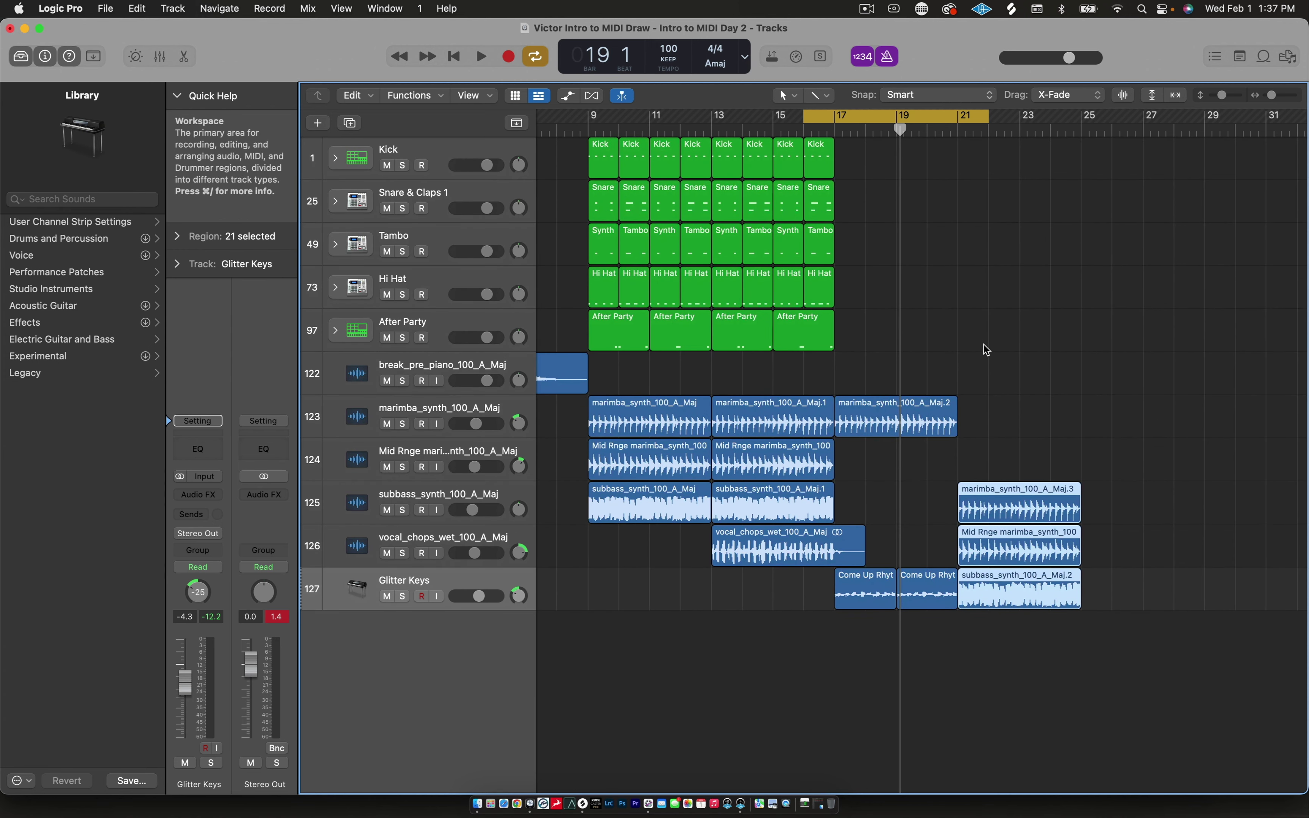
pyautogui.press('super+z')
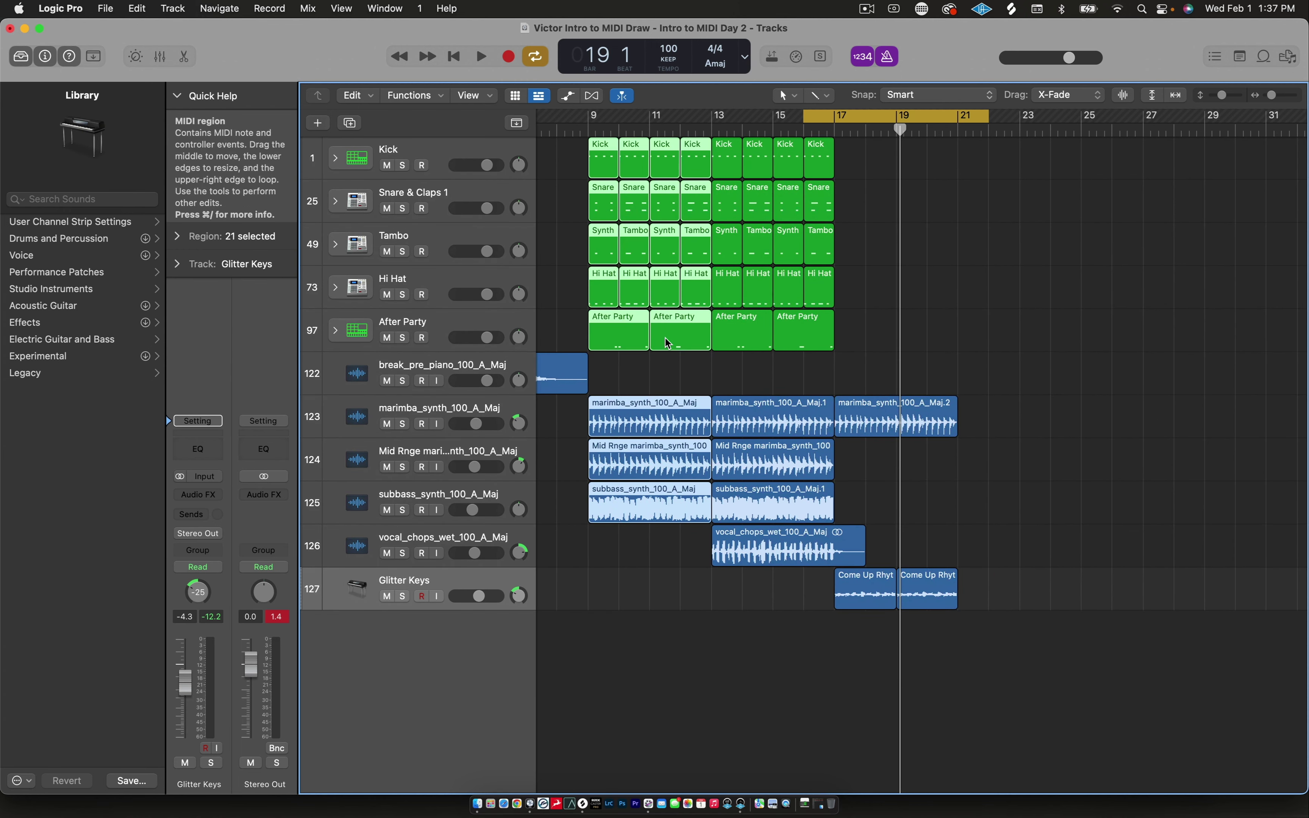
# Copy the selected bar 9 to 13 drum and synth regions to bar 21, keeping each on its original track
pyautogui.press('super+Down')
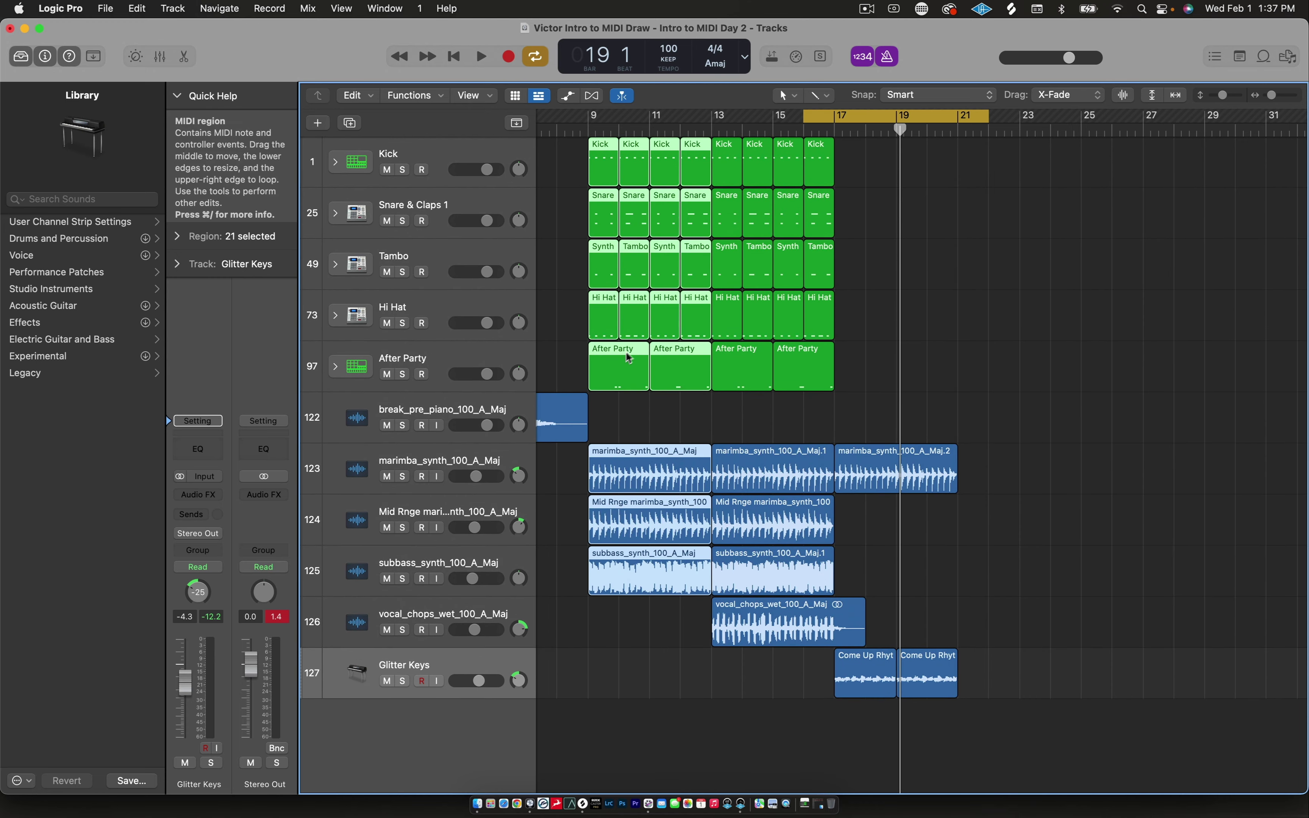
pyautogui.moveTo(615, 362); pyautogui.dragTo(979, 361)
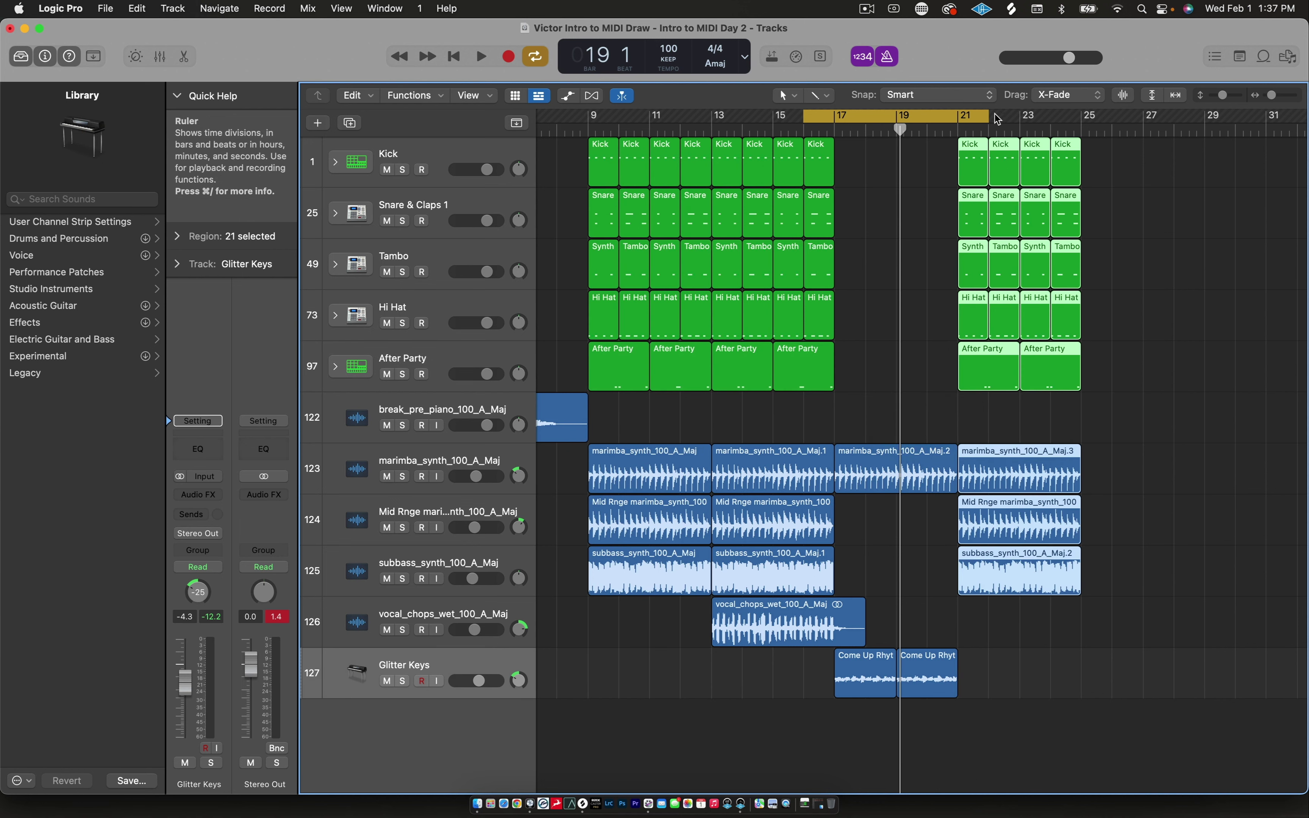
# Set the cycle area from bar 19 to just past bar 26 and play the transition into bar 21
pyautogui.moveTo(981, 115); pyautogui.dragTo(1119, 115)
pyautogui.scroll(1, 1020, 470)
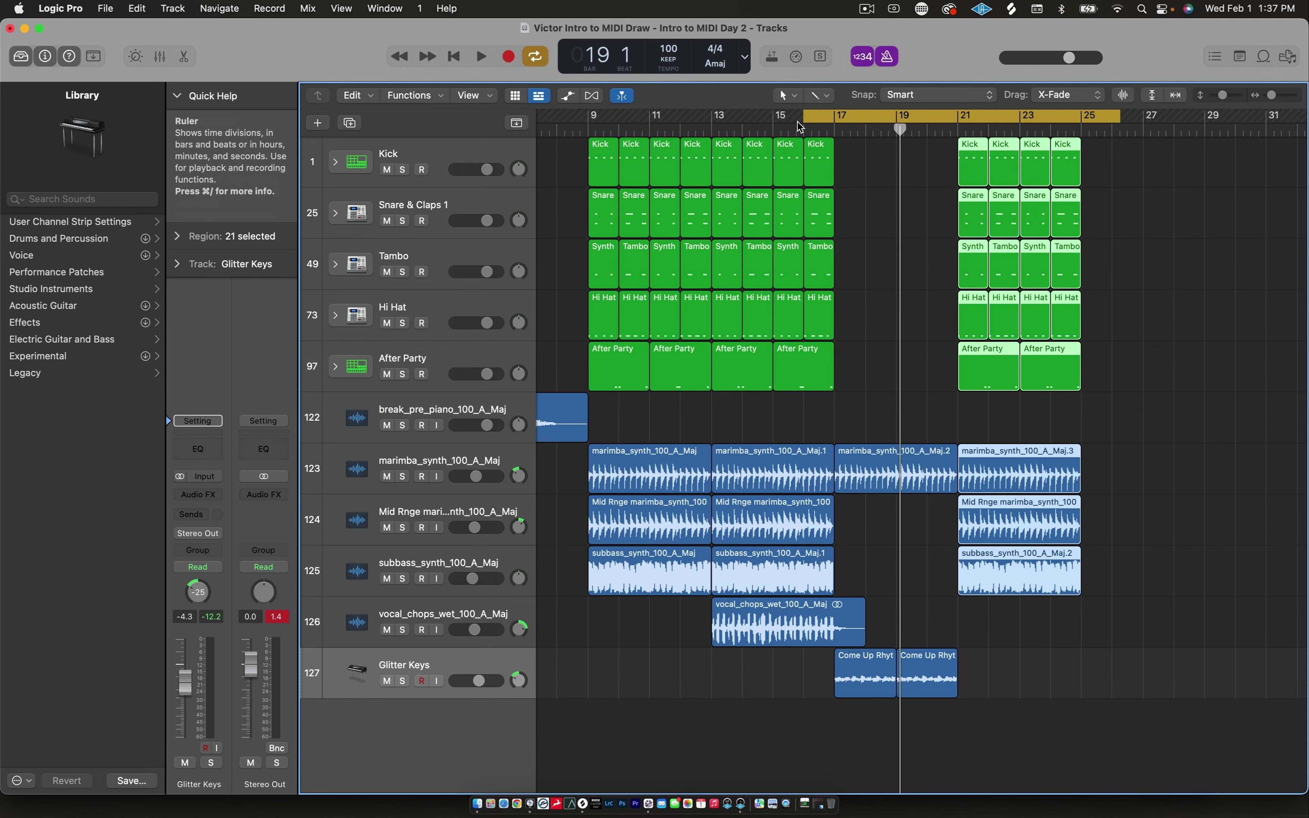
pyautogui.moveTo(804, 118); pyautogui.dragTo(899, 116)
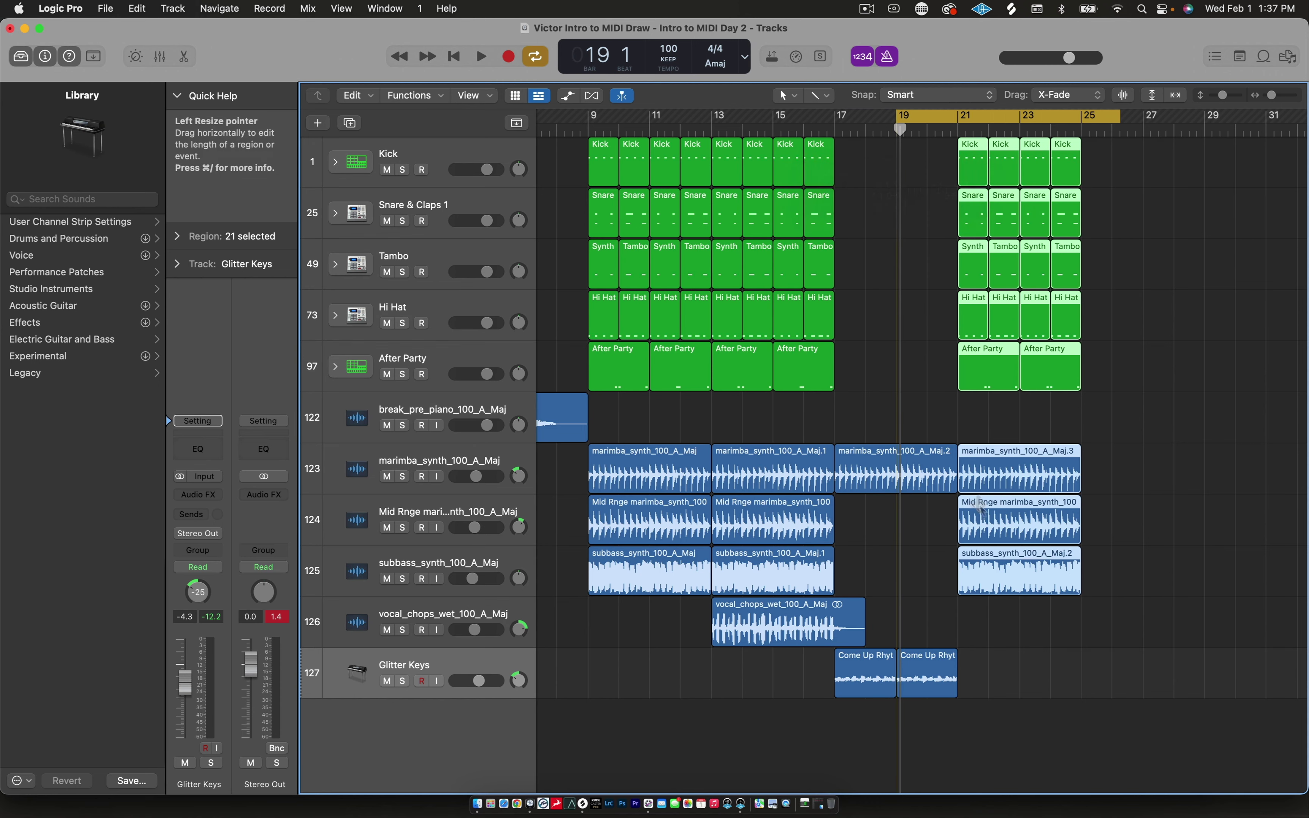
pyautogui.scroll(2, 996, 516)
pyautogui.scroll(5, 996, 517)
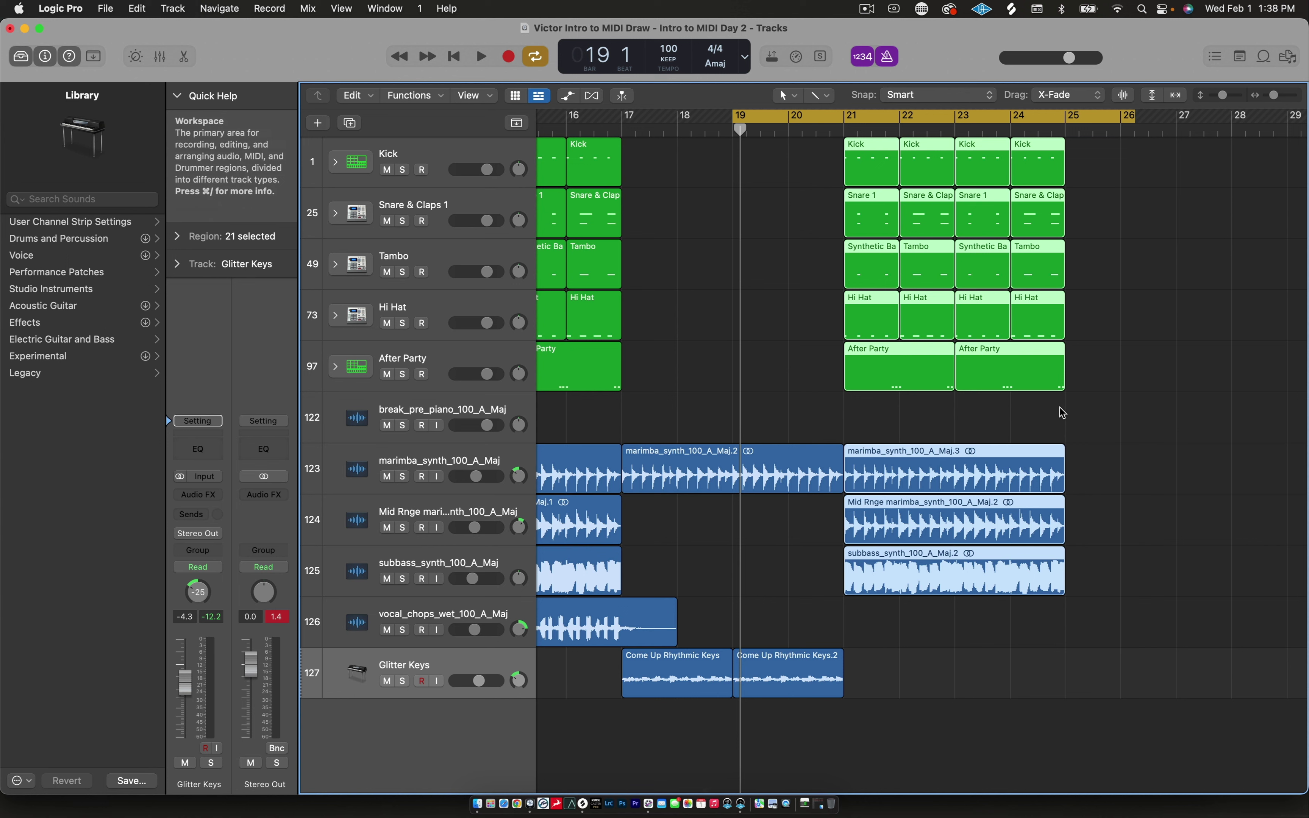
pyautogui.press('space')
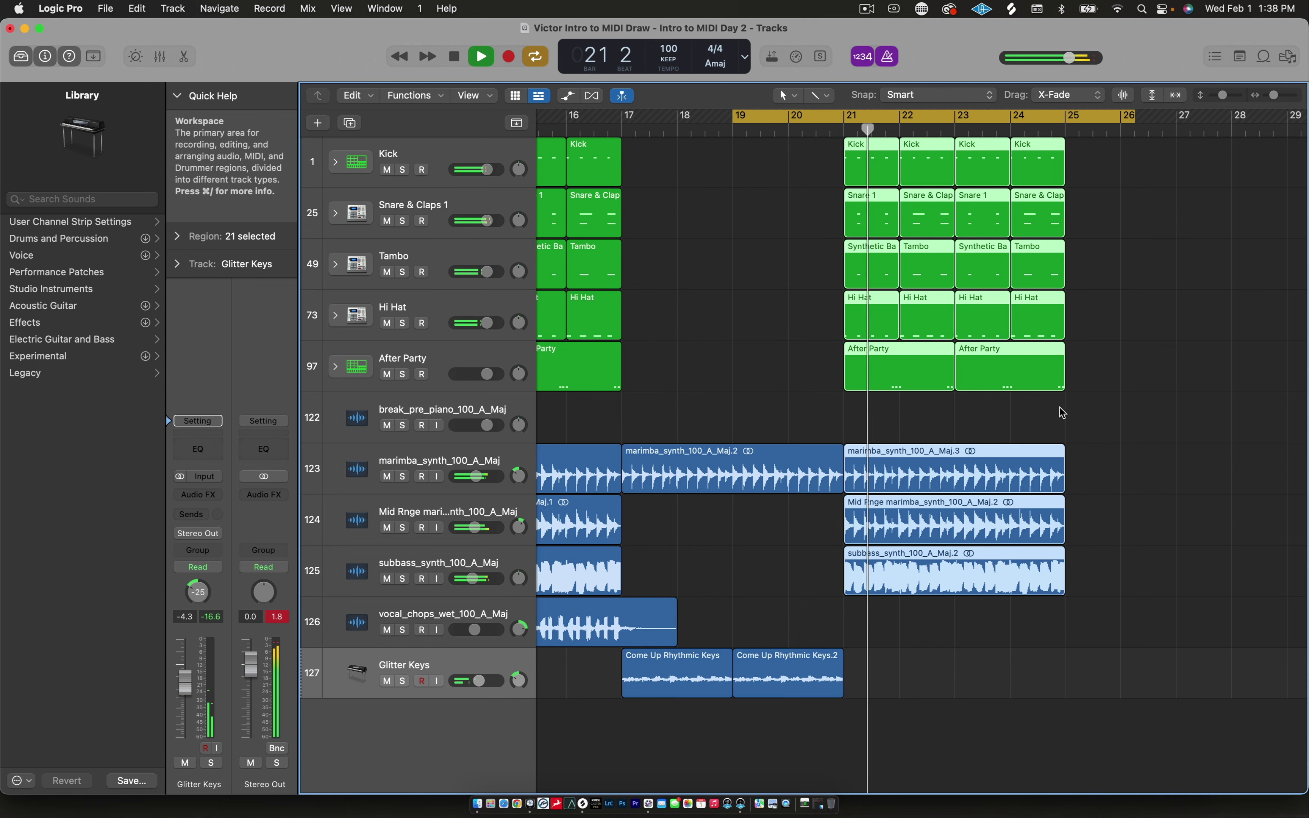
pyautogui.press('space')
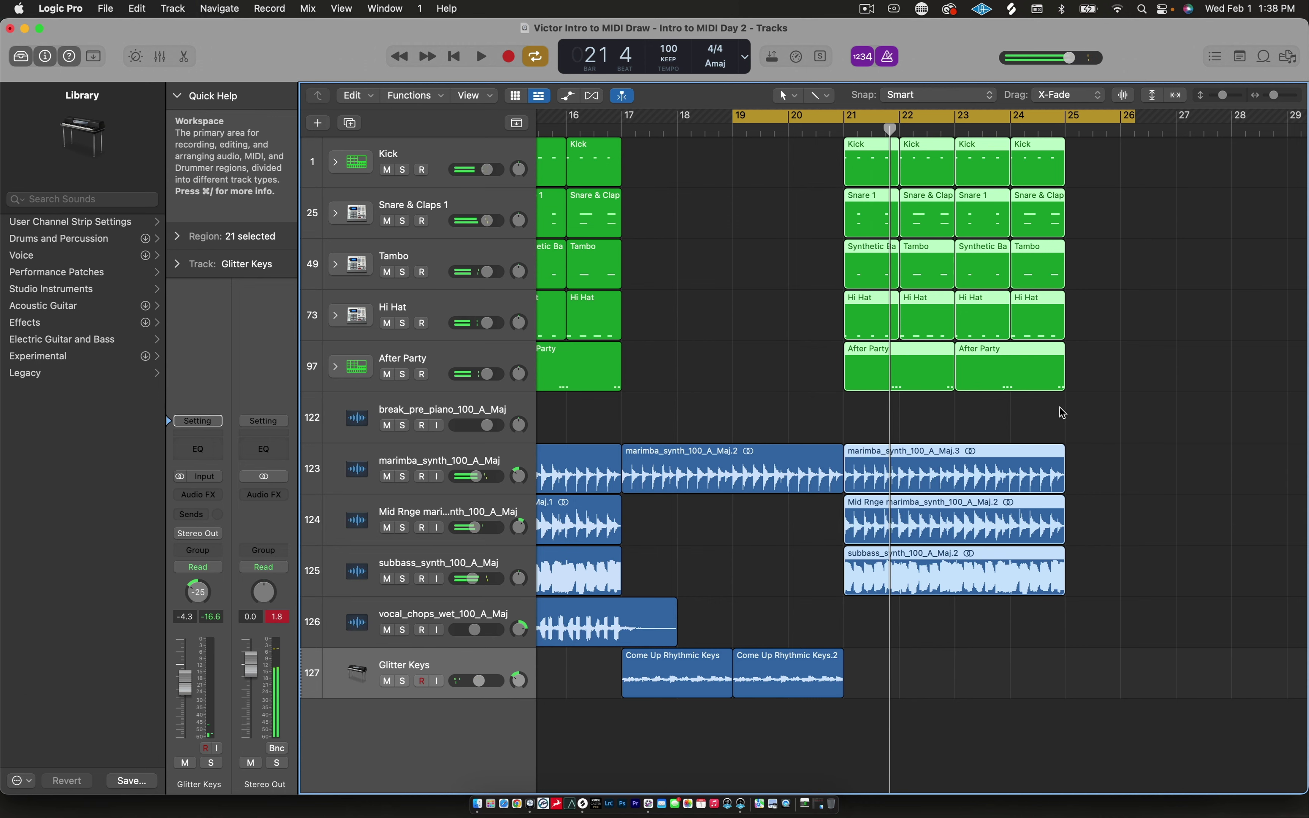
# Delete the mid-range marimba regions that start at bar 9 and bar 21
pyautogui.press('super+Left')
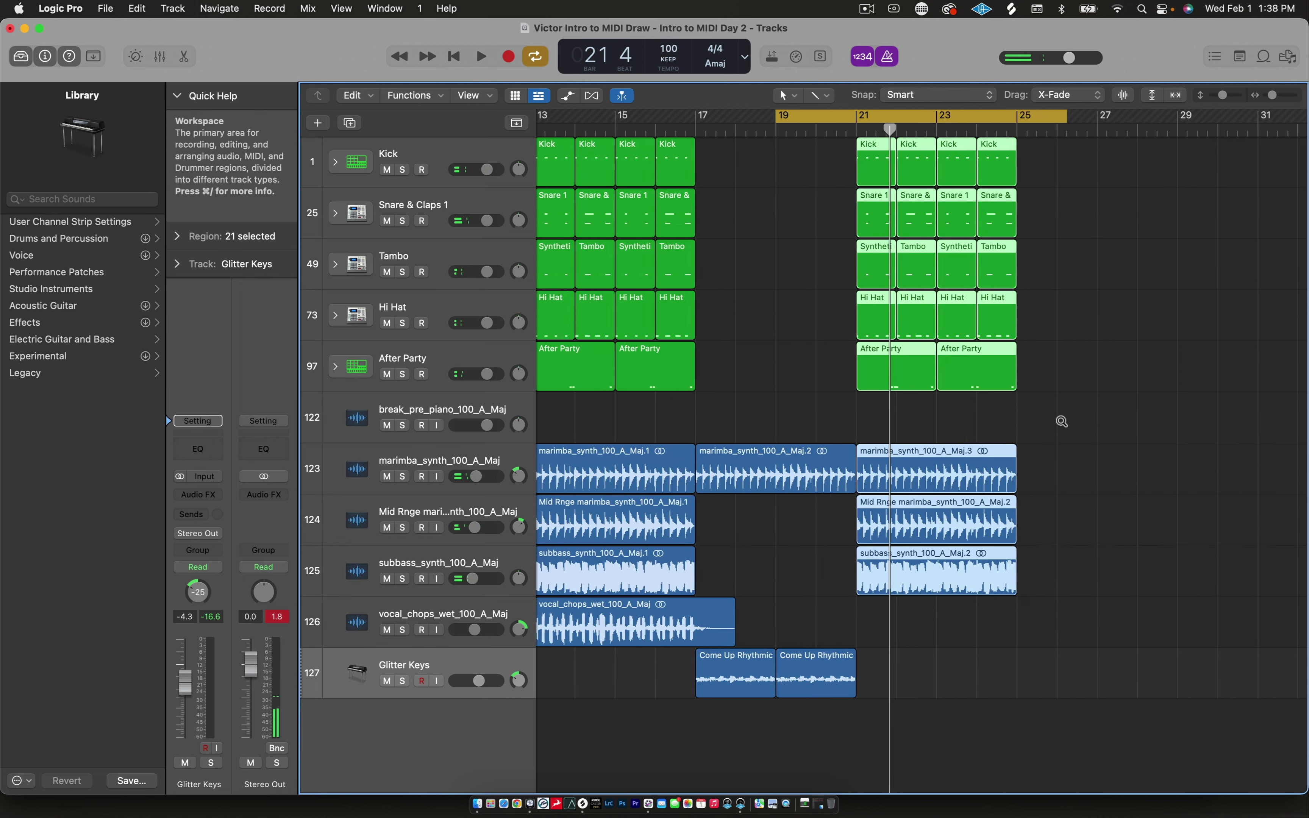
pyautogui.hscroll(-3, 1062, 424)
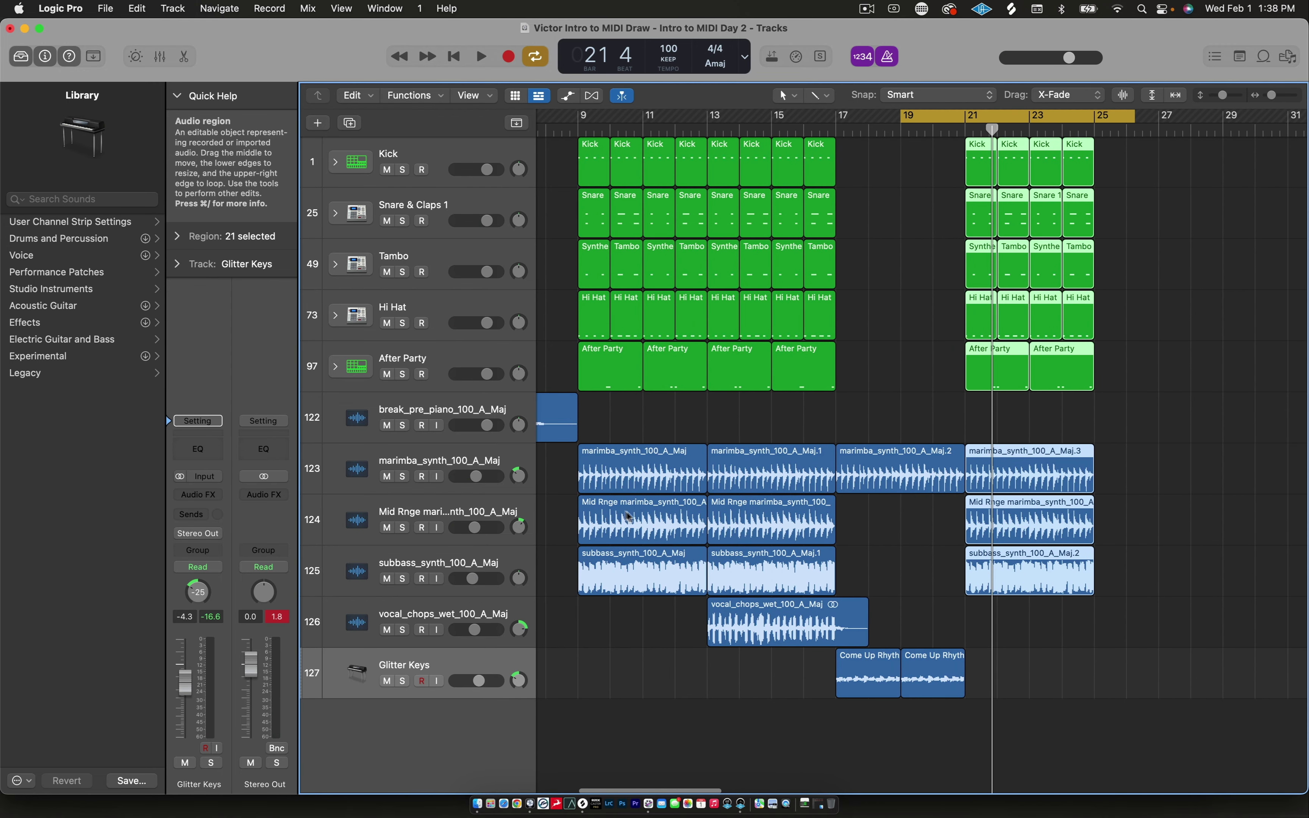
pyautogui.click(638, 515)
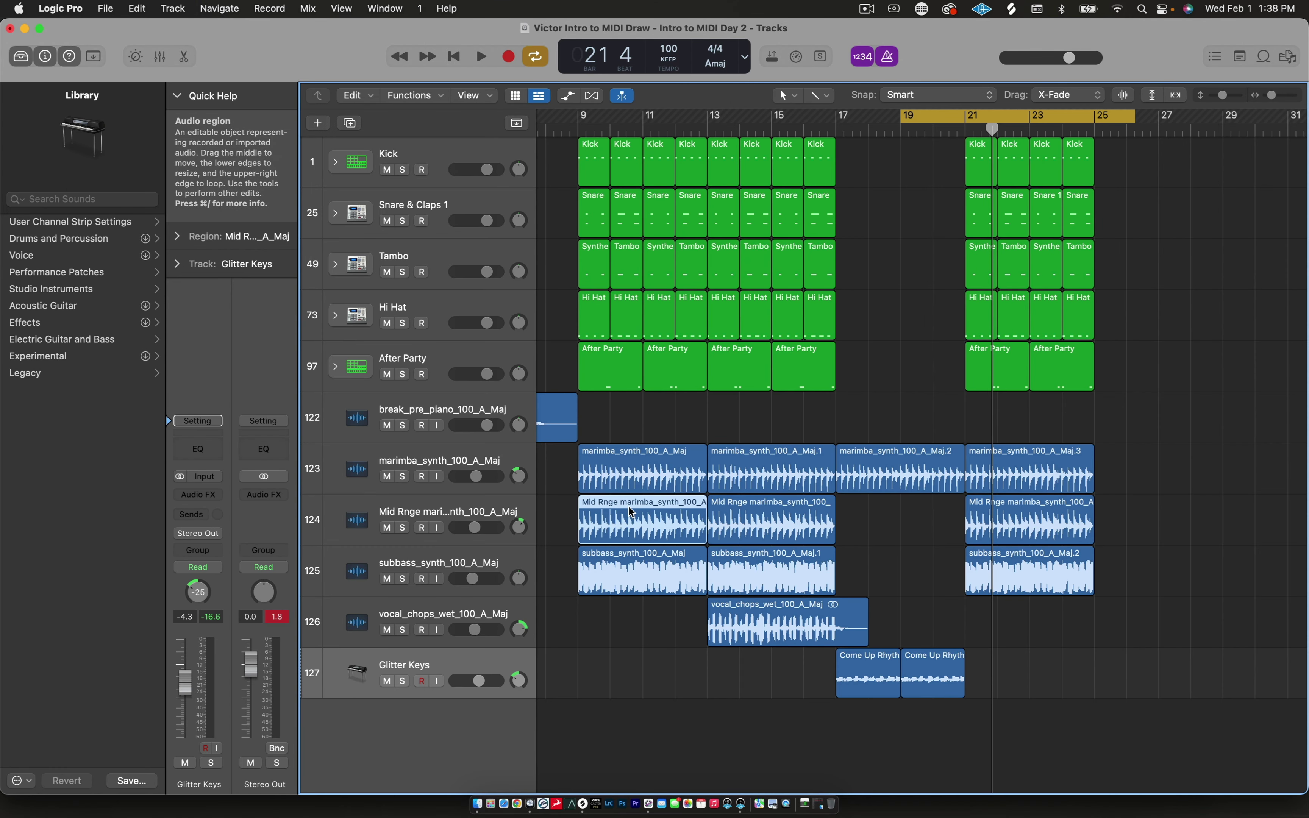
pyautogui.press('Delete')
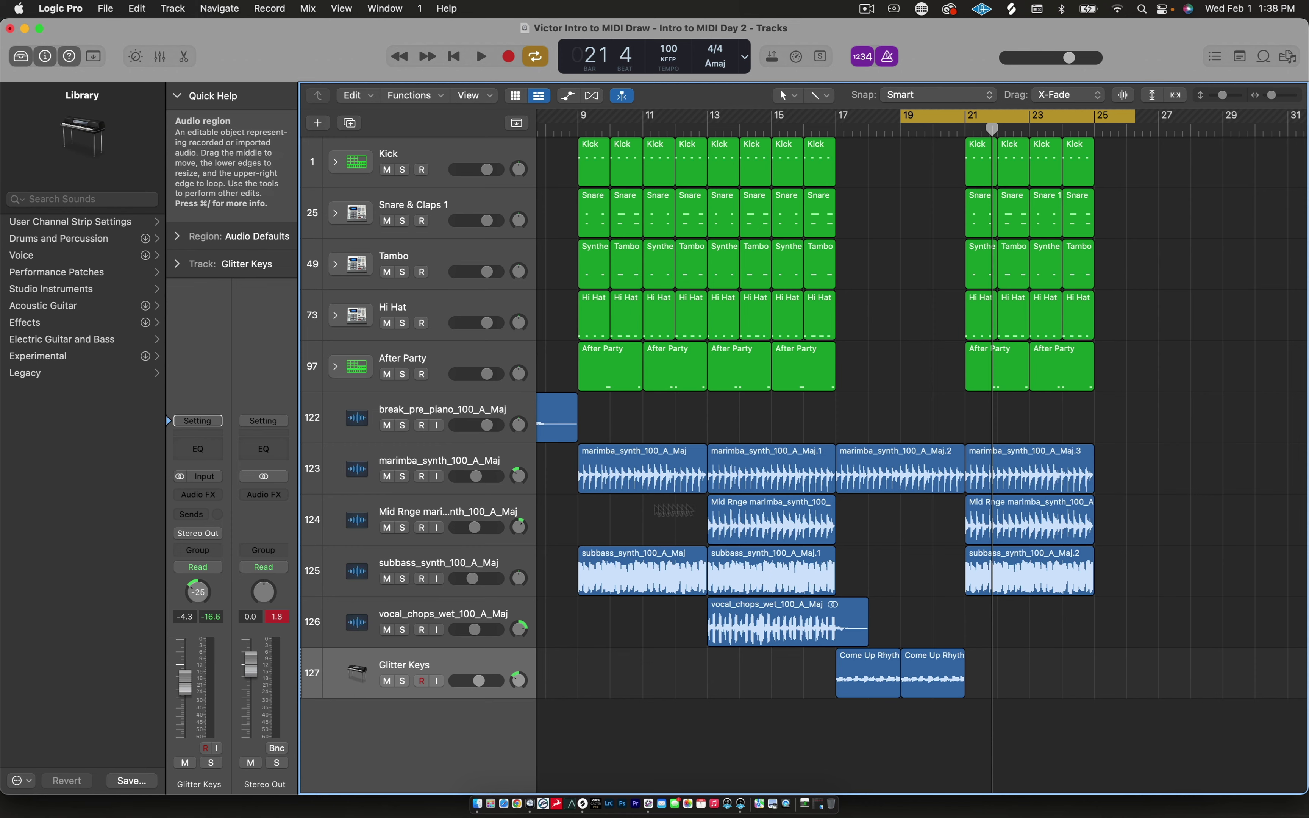
pyautogui.hscroll(3, 944, 515)
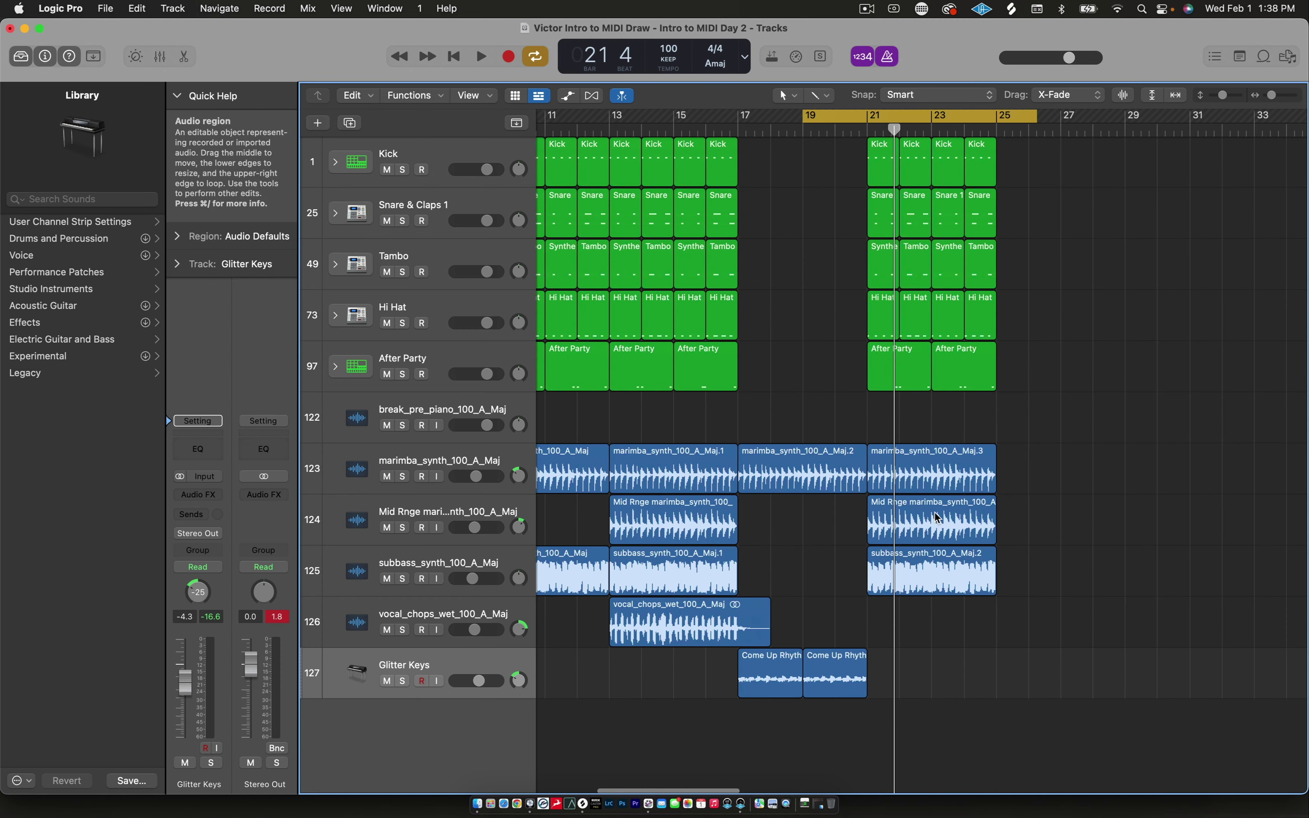
pyautogui.click(937, 518)
pyautogui.press('Delete')
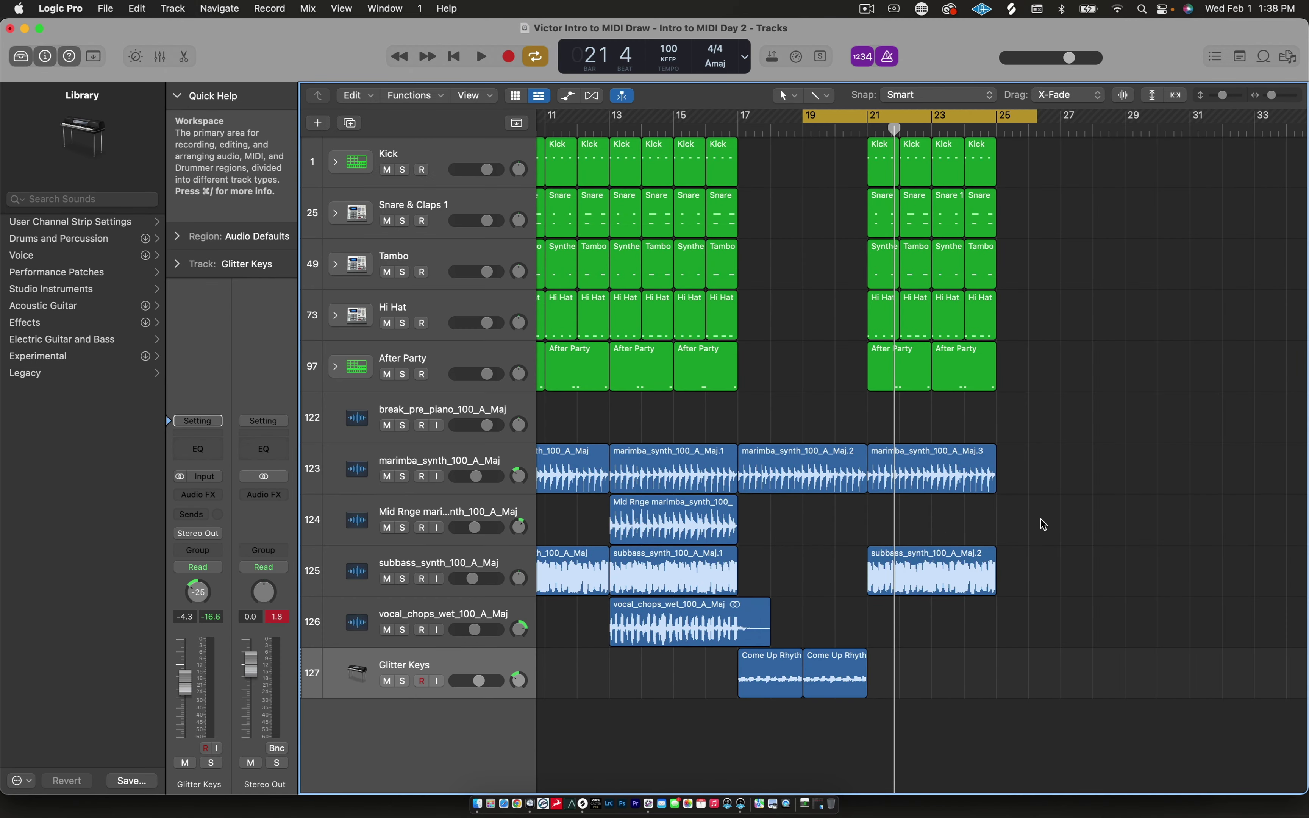
# Copy both Come Up Rhythmic Keys regions on the Glitter Keys track from bar 17 to bar 21
pyautogui.hscroll(-1, 1042, 524)
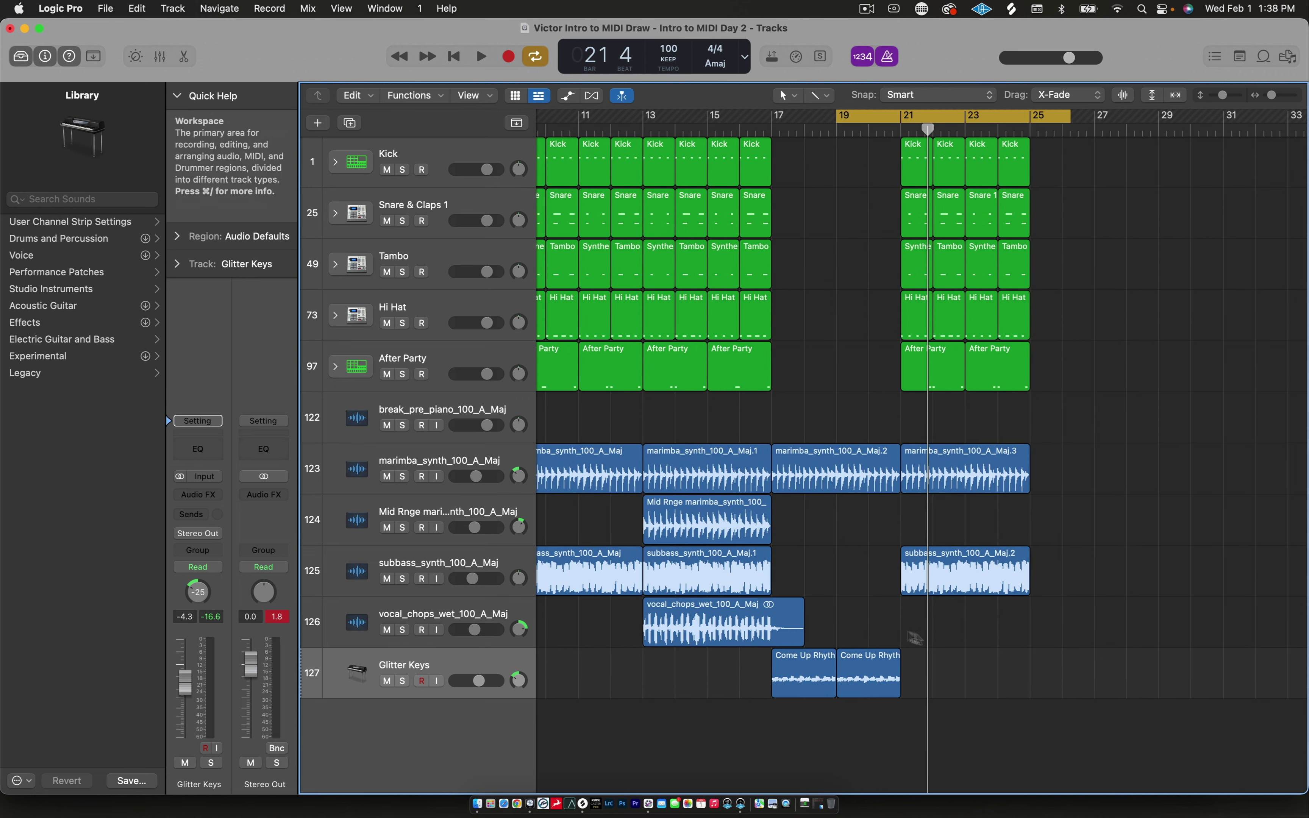
pyautogui.click(871, 670)
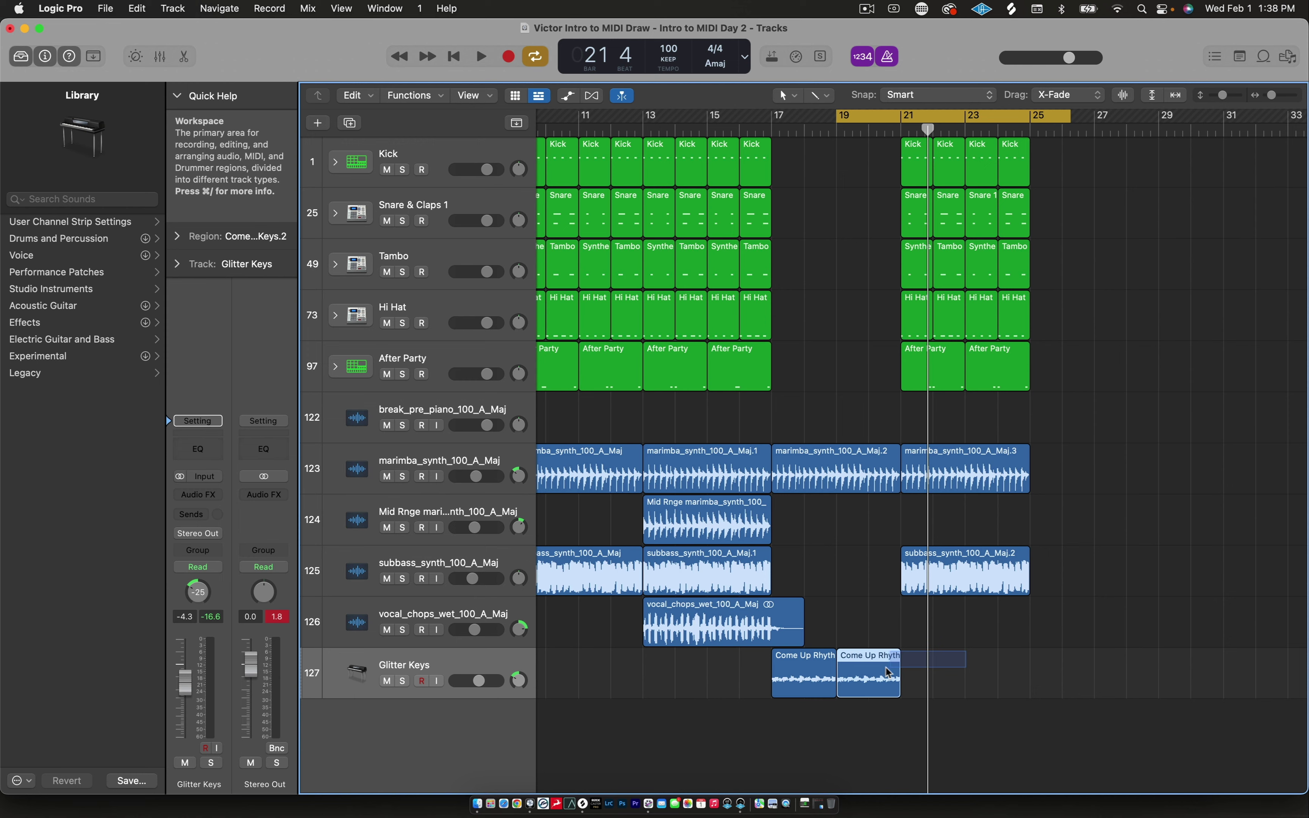
pyautogui.click(748, 676)
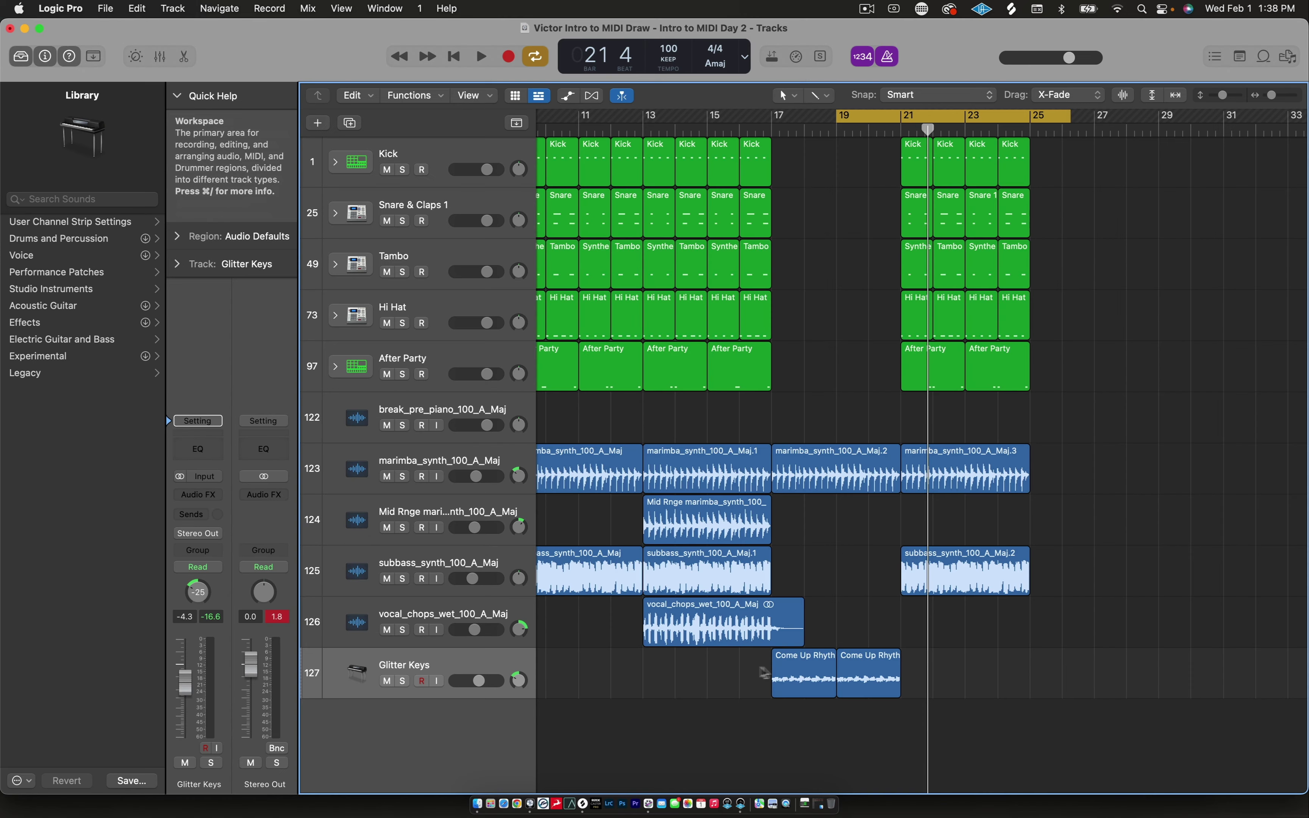
pyautogui.moveTo(721, 674); pyautogui.dragTo(914, 683)
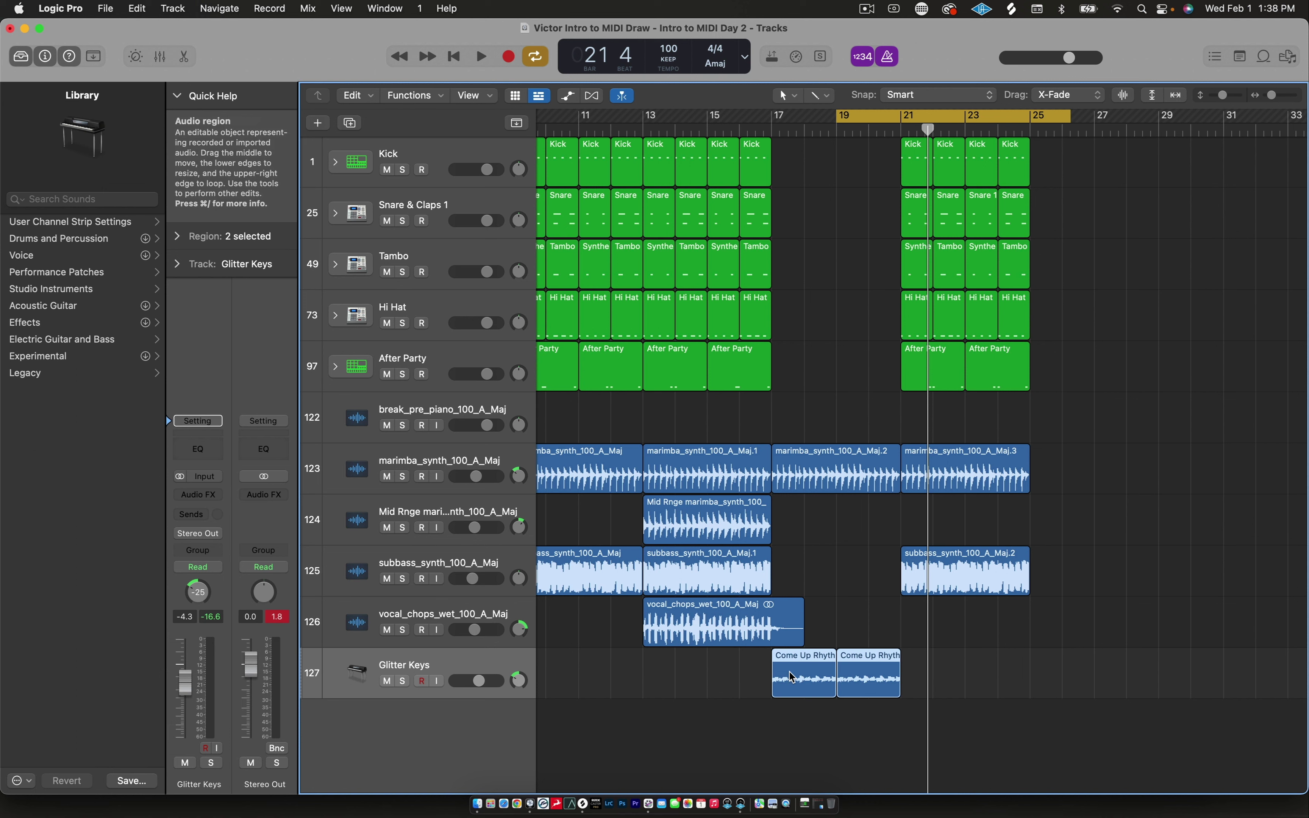
pyautogui.moveTo(791, 677); pyautogui.dragTo(919, 678)
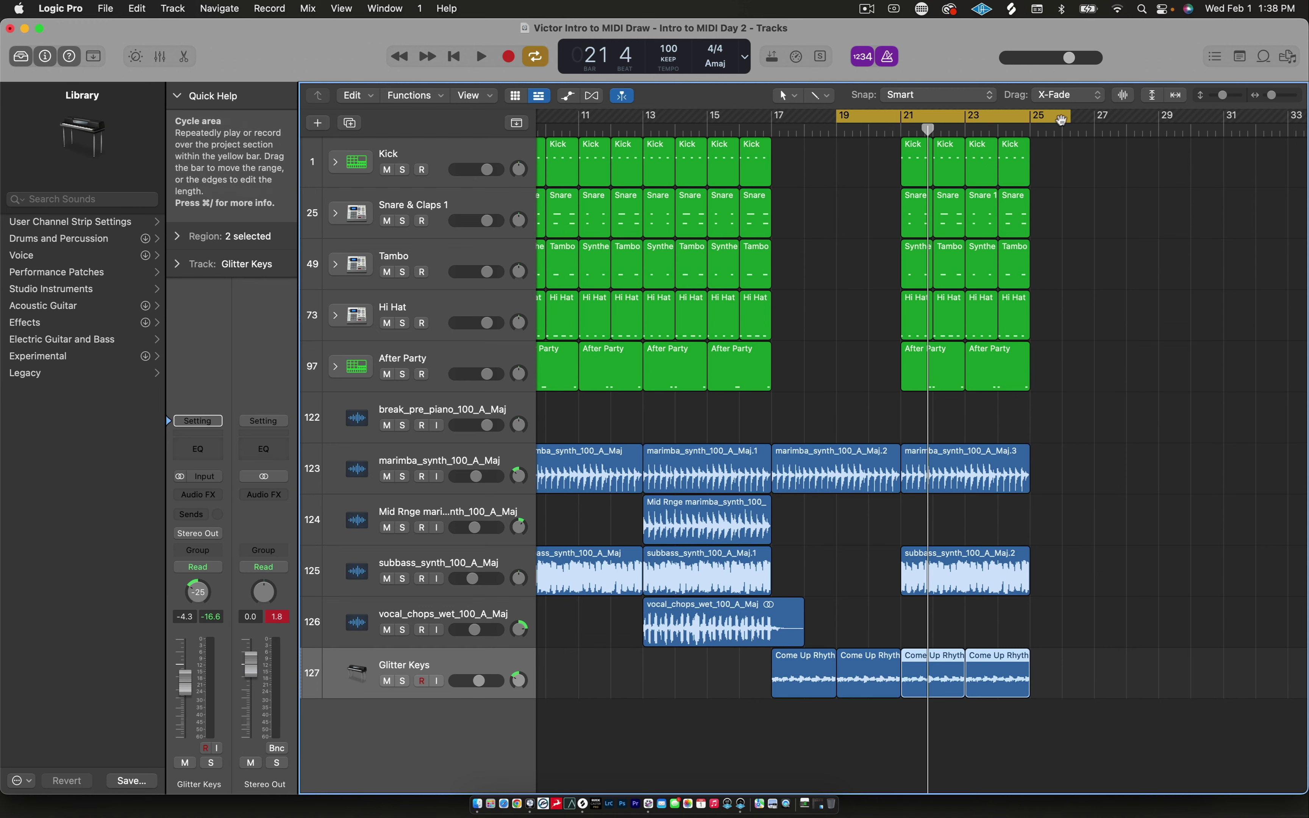
# Extend the end of the cycle area to bar 27 and play part of the section that starts at bar 21
pyautogui.moveTo(1069, 120); pyautogui.dragTo(1092, 121)
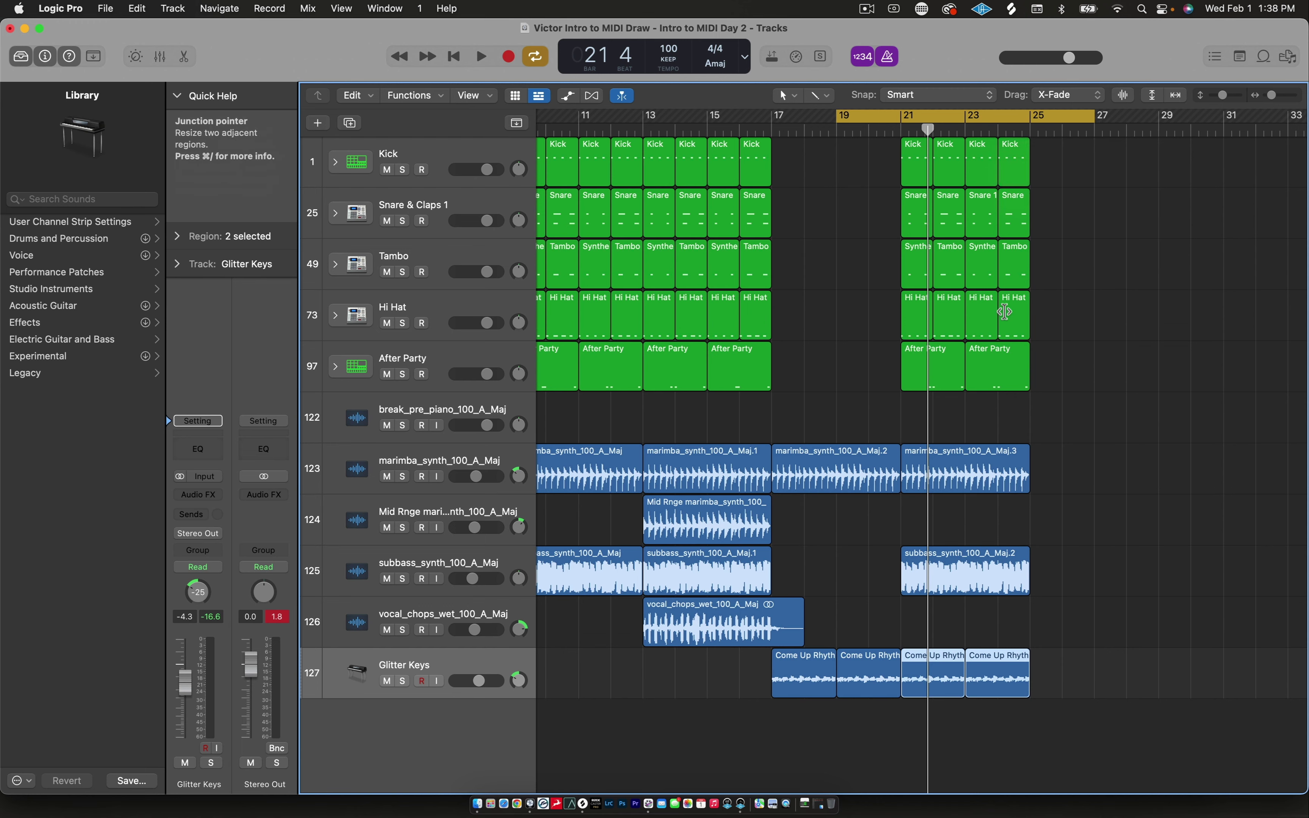
pyautogui.press('super+Right')
pyautogui.press('super+Left')
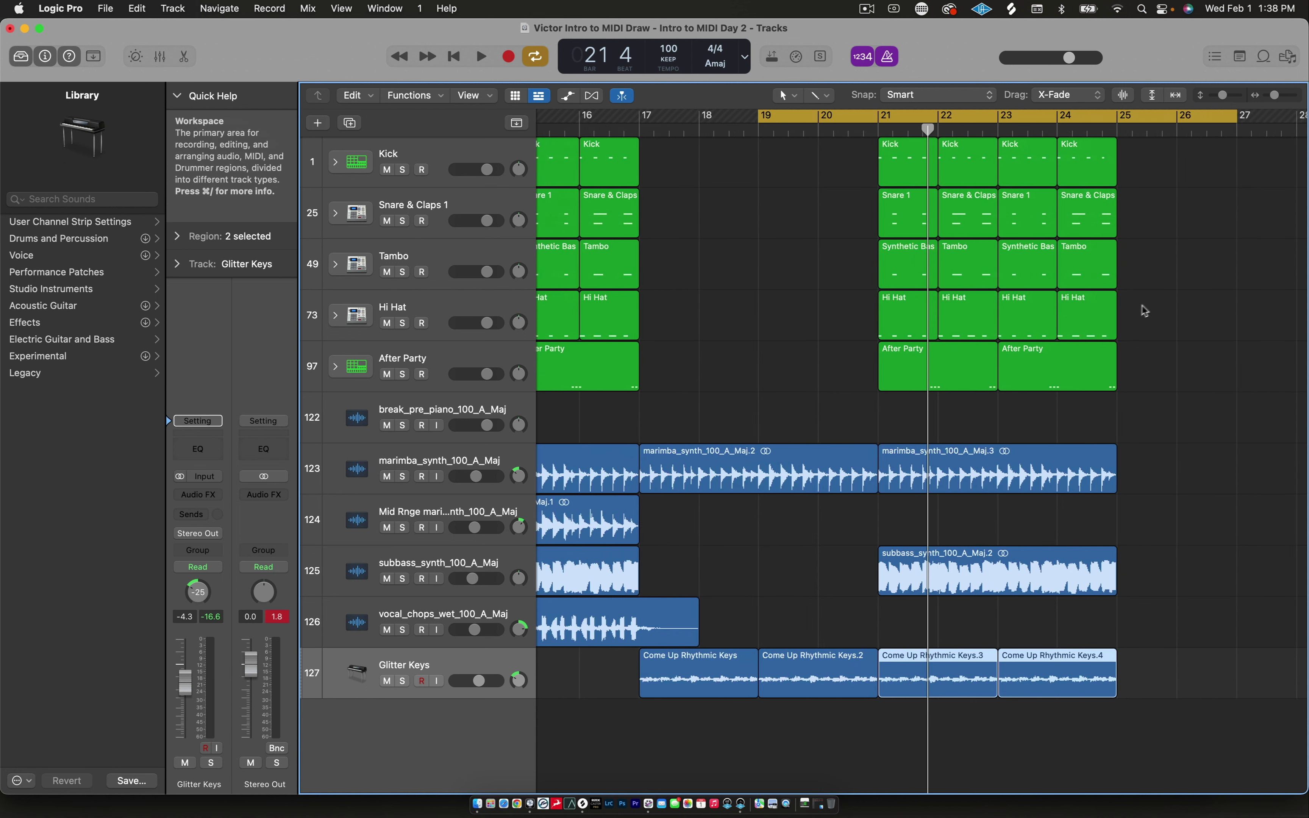
pyautogui.click(1213, 271)
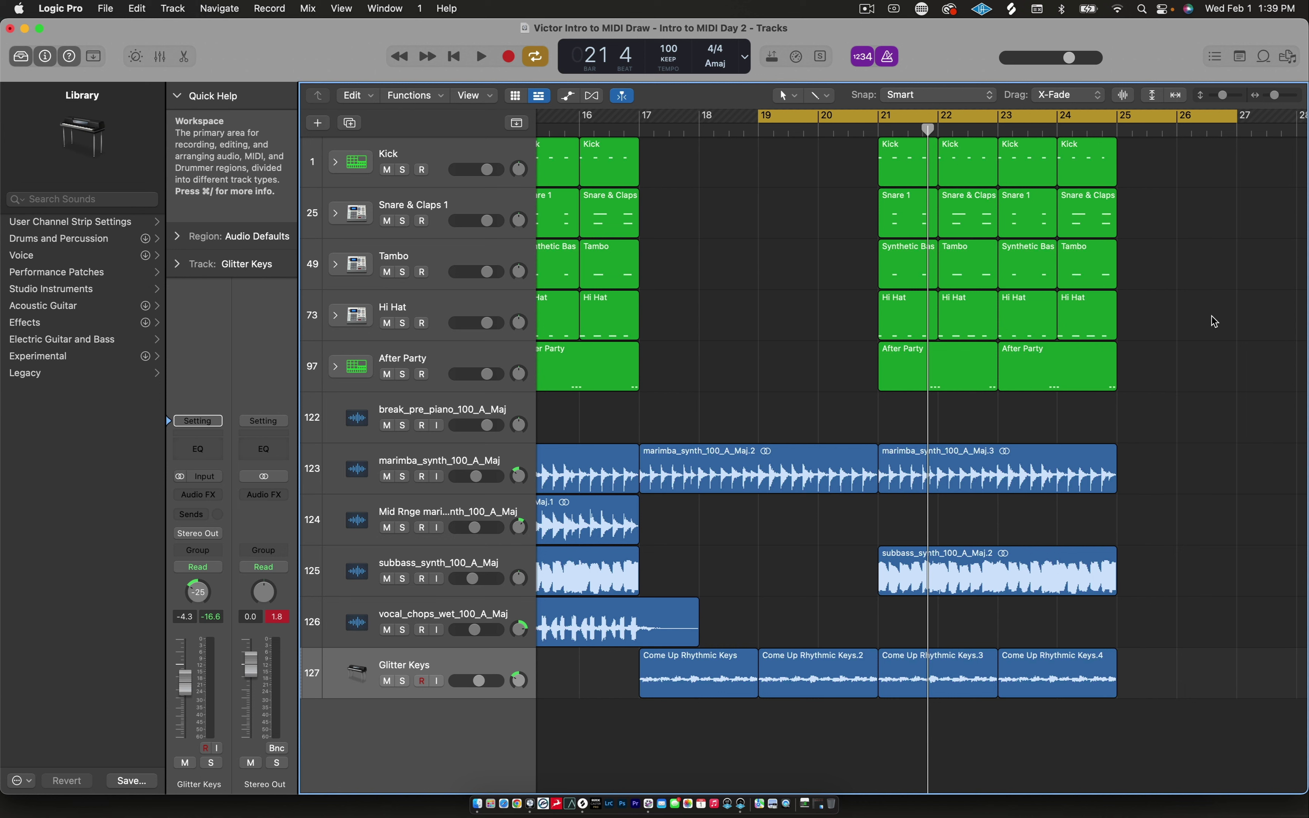
pyautogui.press('space')
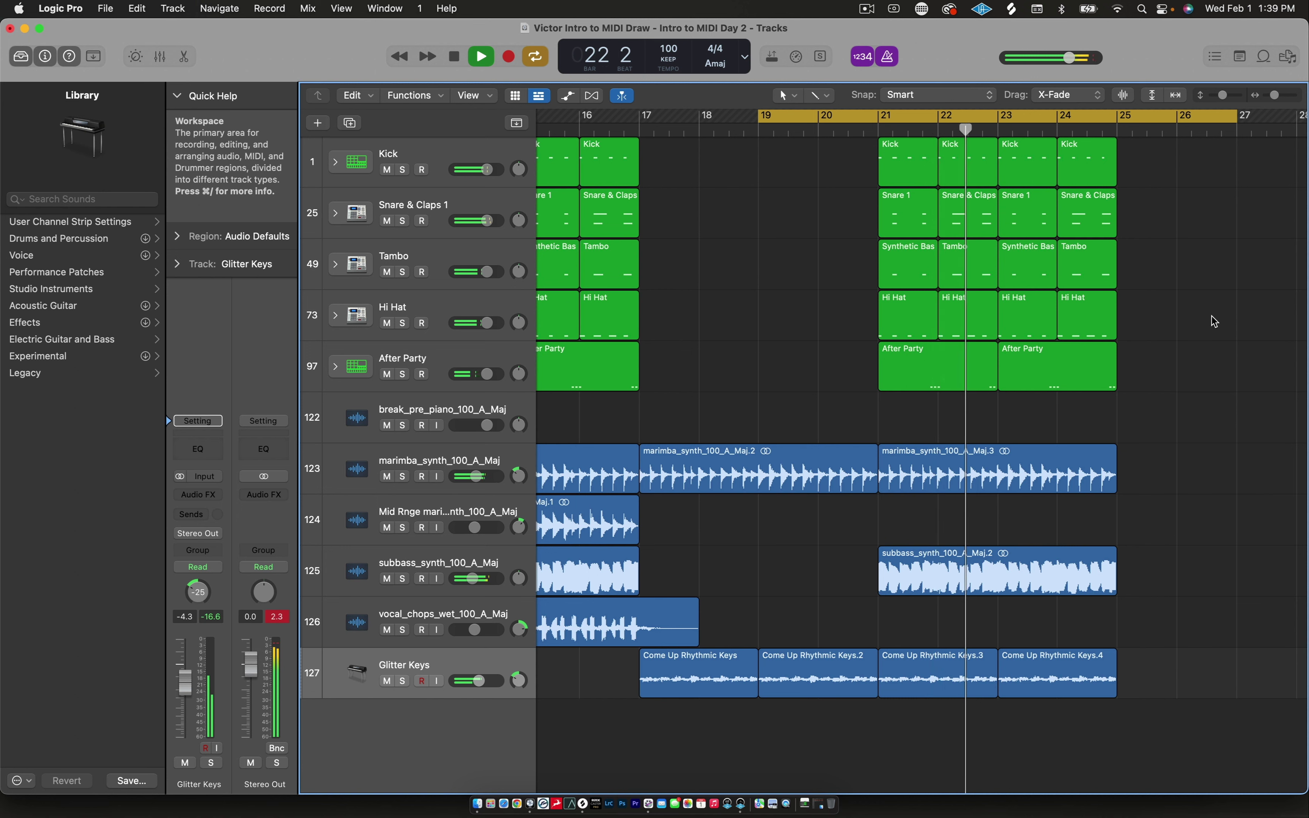
pyautogui.press('space')
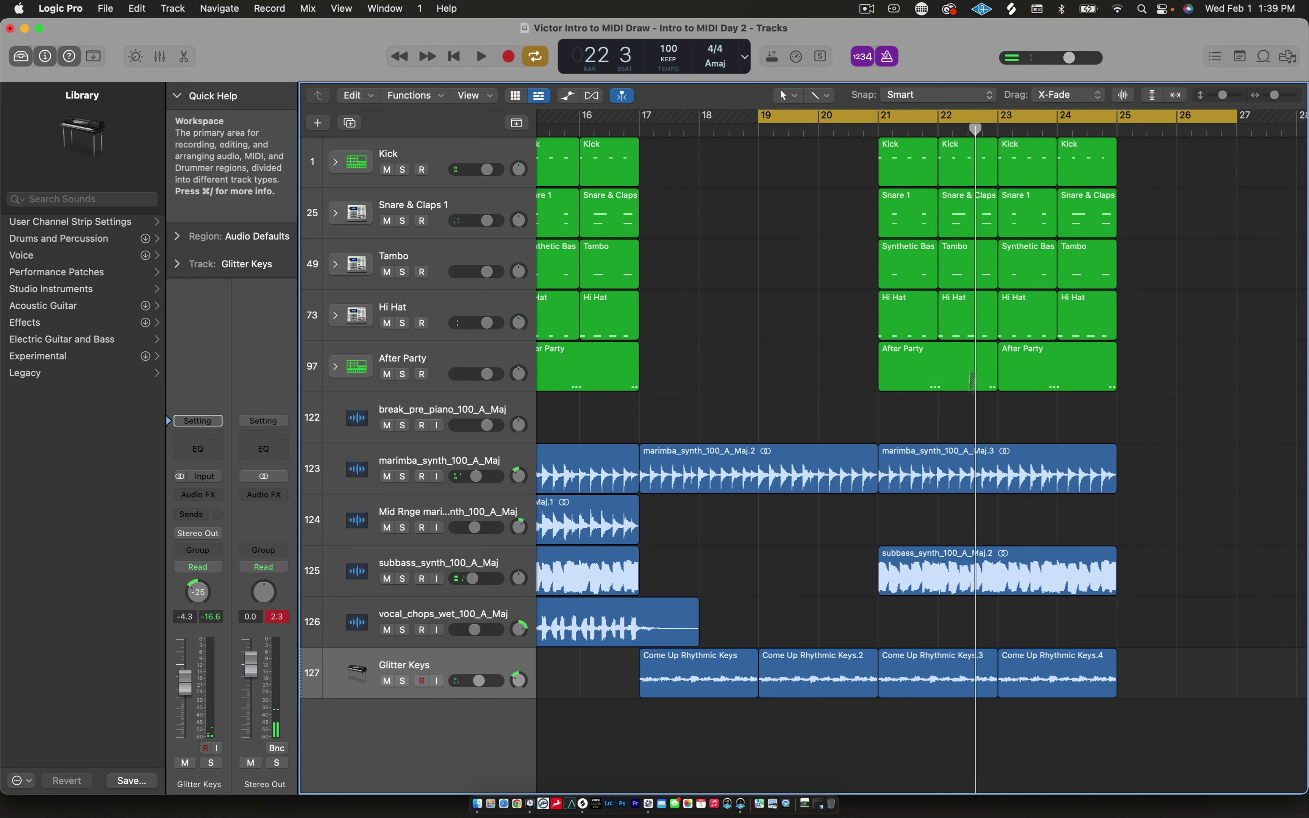
# Assign bright red as the track color of the five drum tracks from Kick through After Party
pyautogui.press('super+Left')
pyautogui.press('super+Left')
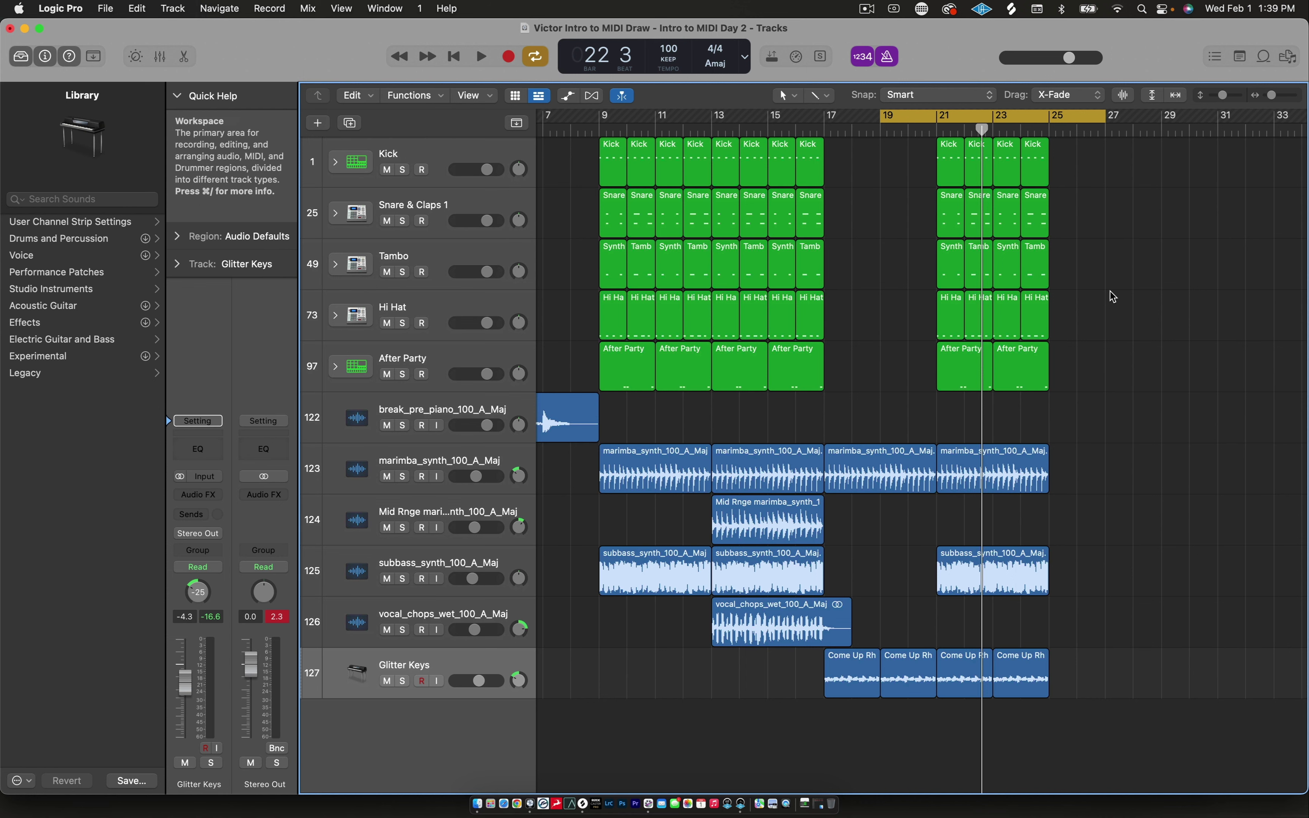
pyautogui.hscroll(-3, 920, 281)
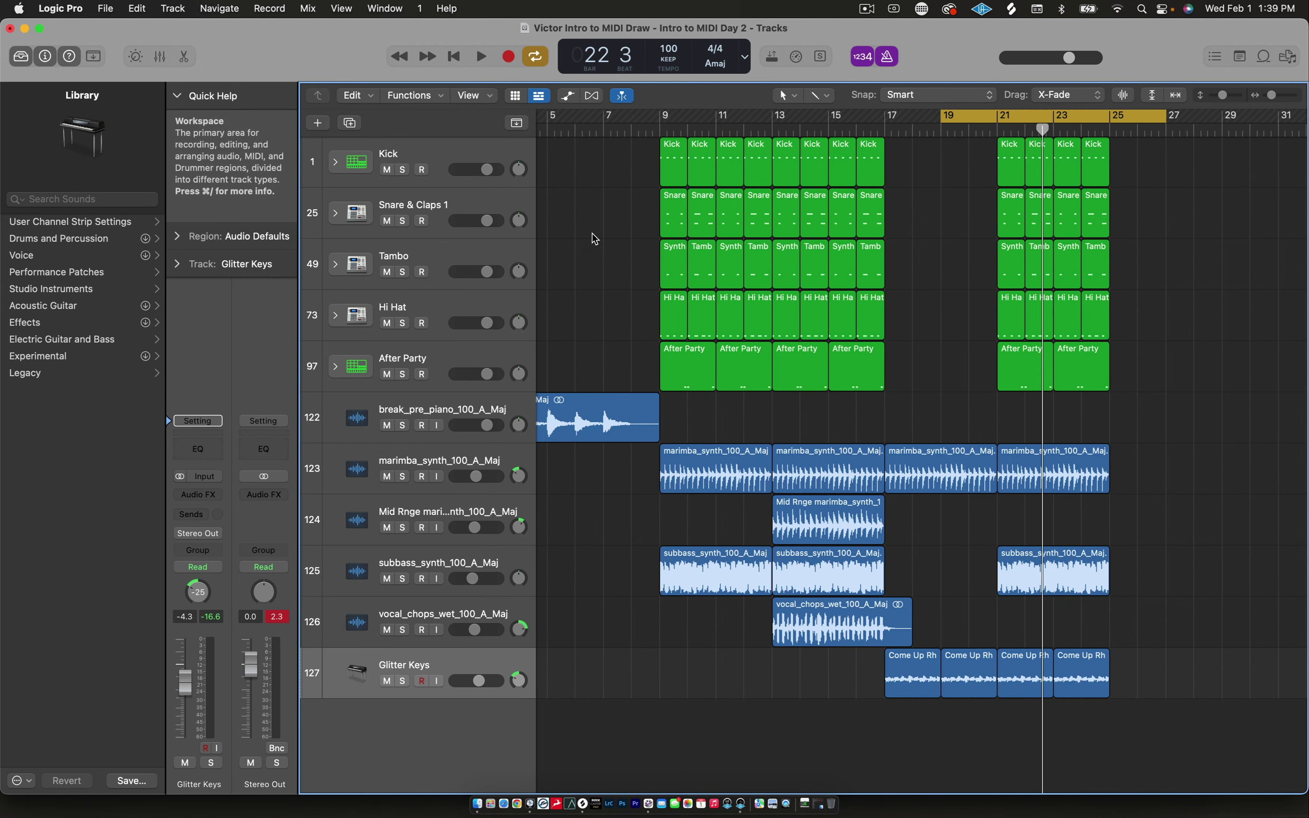
pyautogui.click(426, 151)
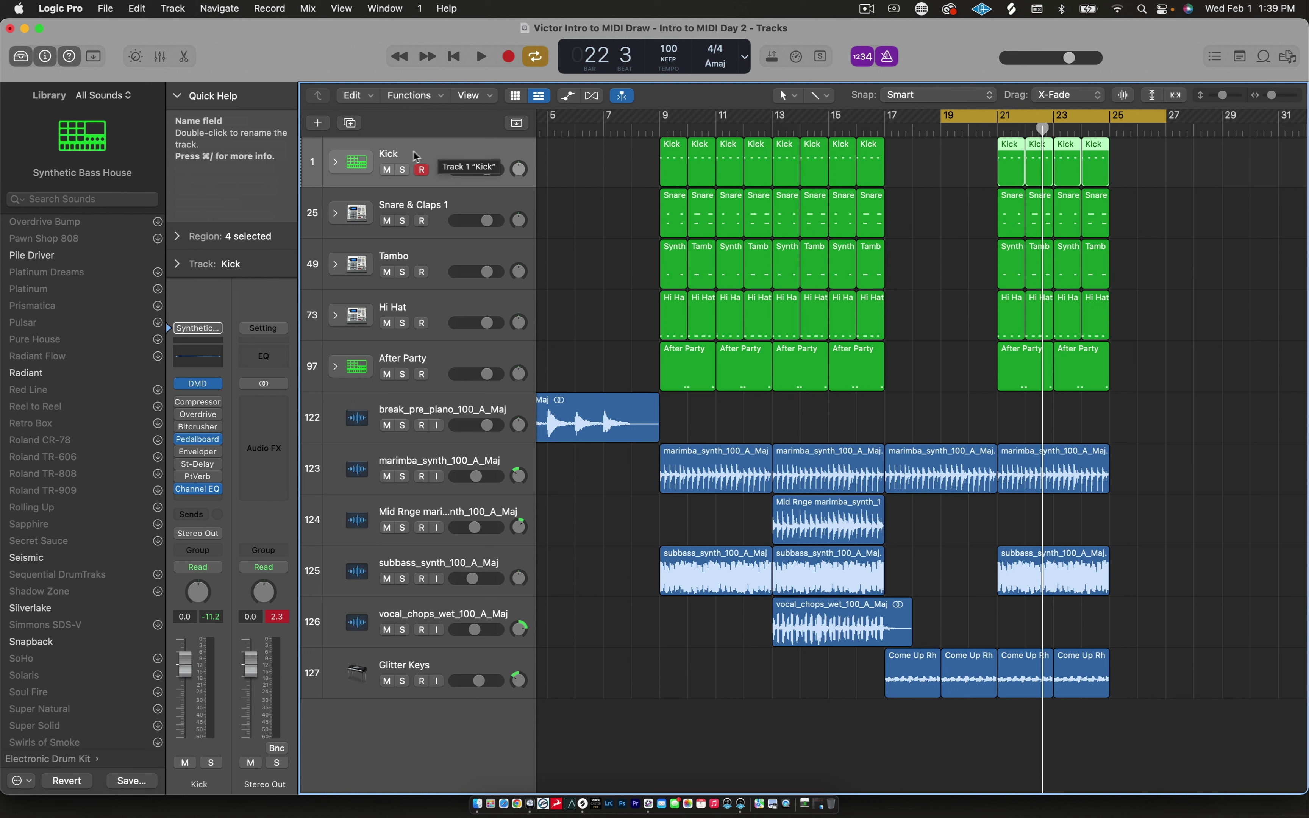
pyautogui.keyDown('shift'); pyautogui.click(420, 370); pyautogui.keyUp('shift')
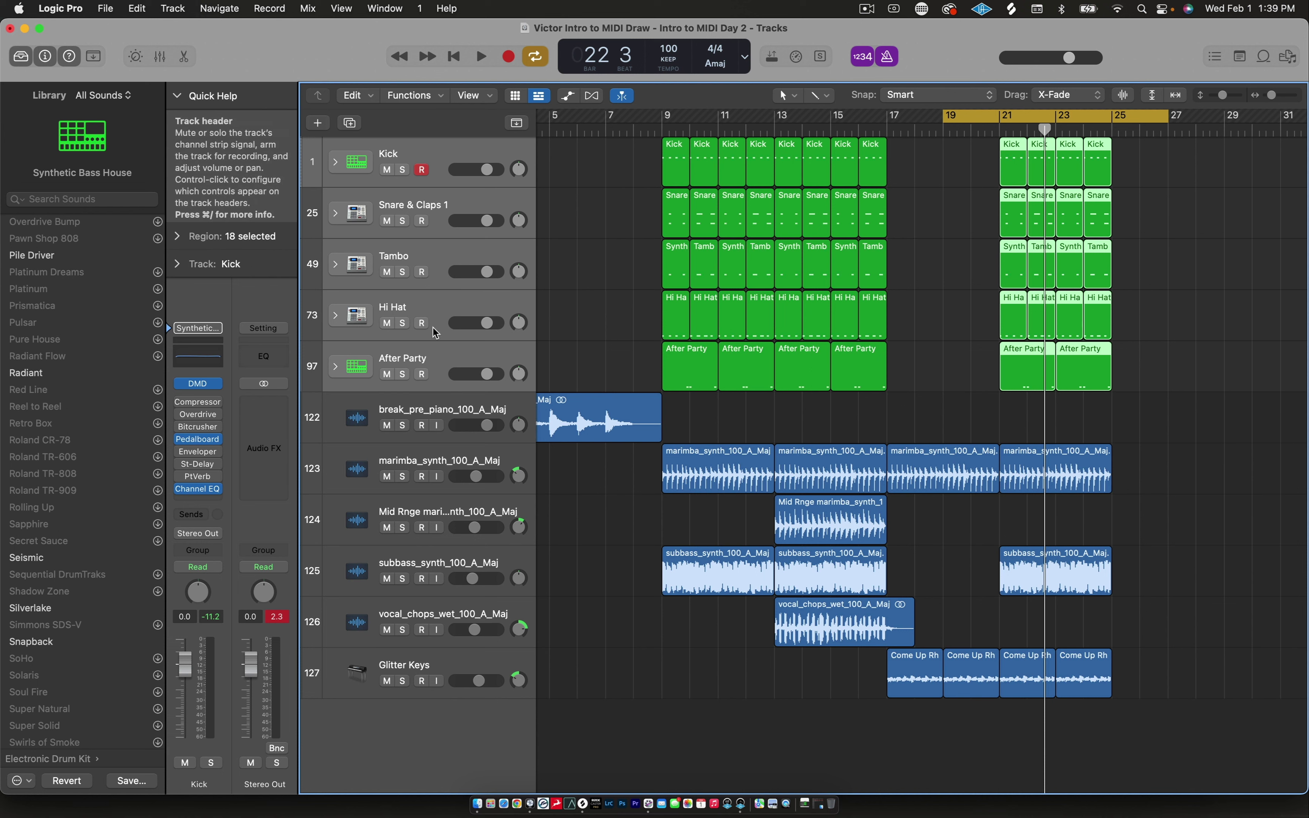
pyautogui.click(435, 357)
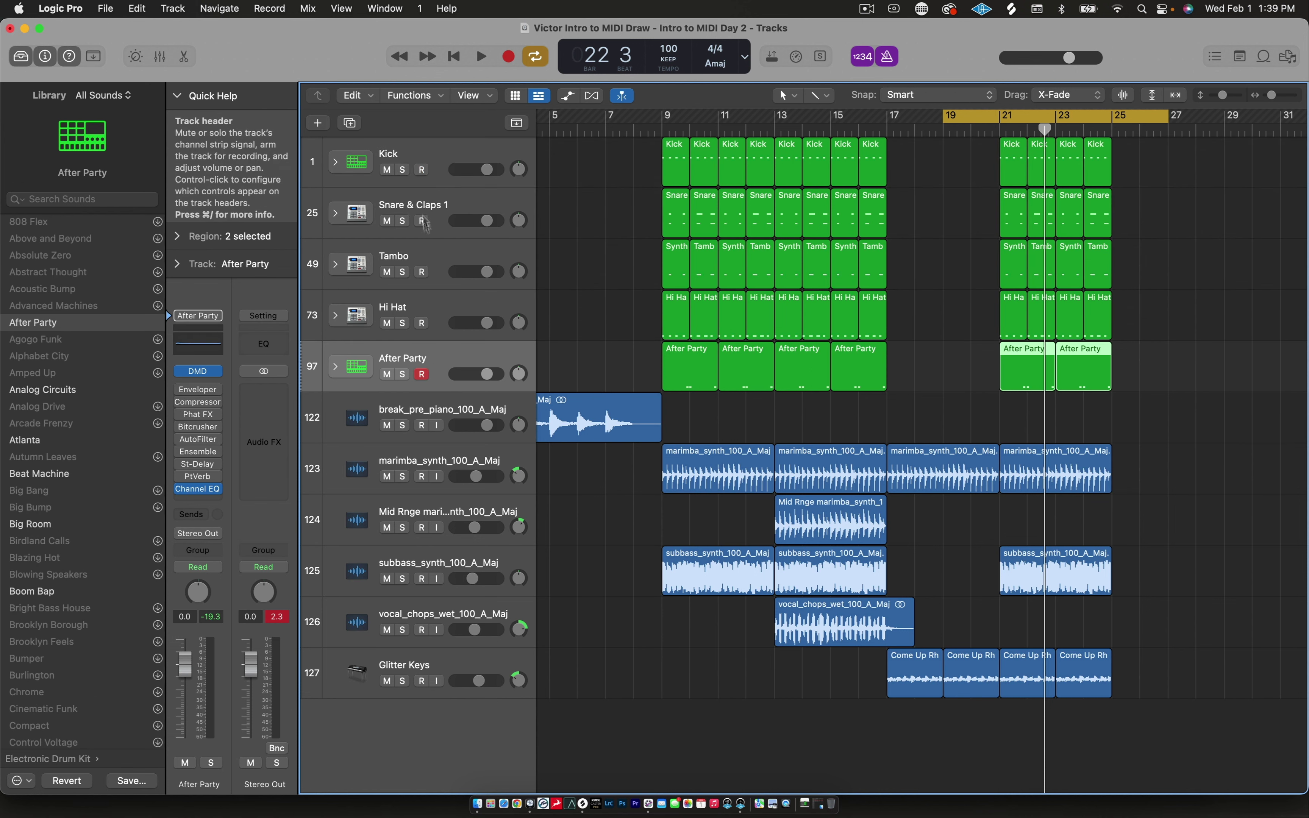
pyautogui.click(427, 169)
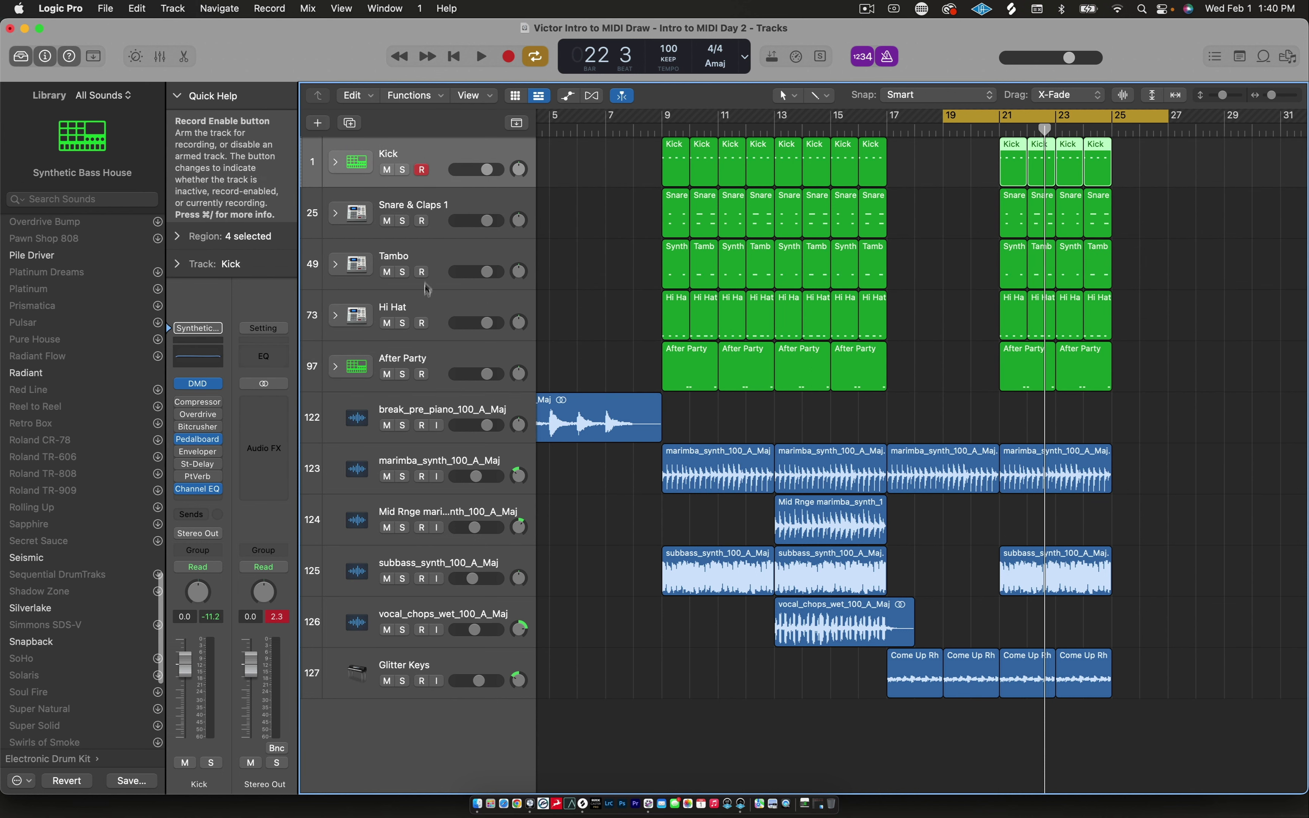
pyautogui.keyDown('shift'); pyautogui.click(439, 358); pyautogui.keyUp('shift')
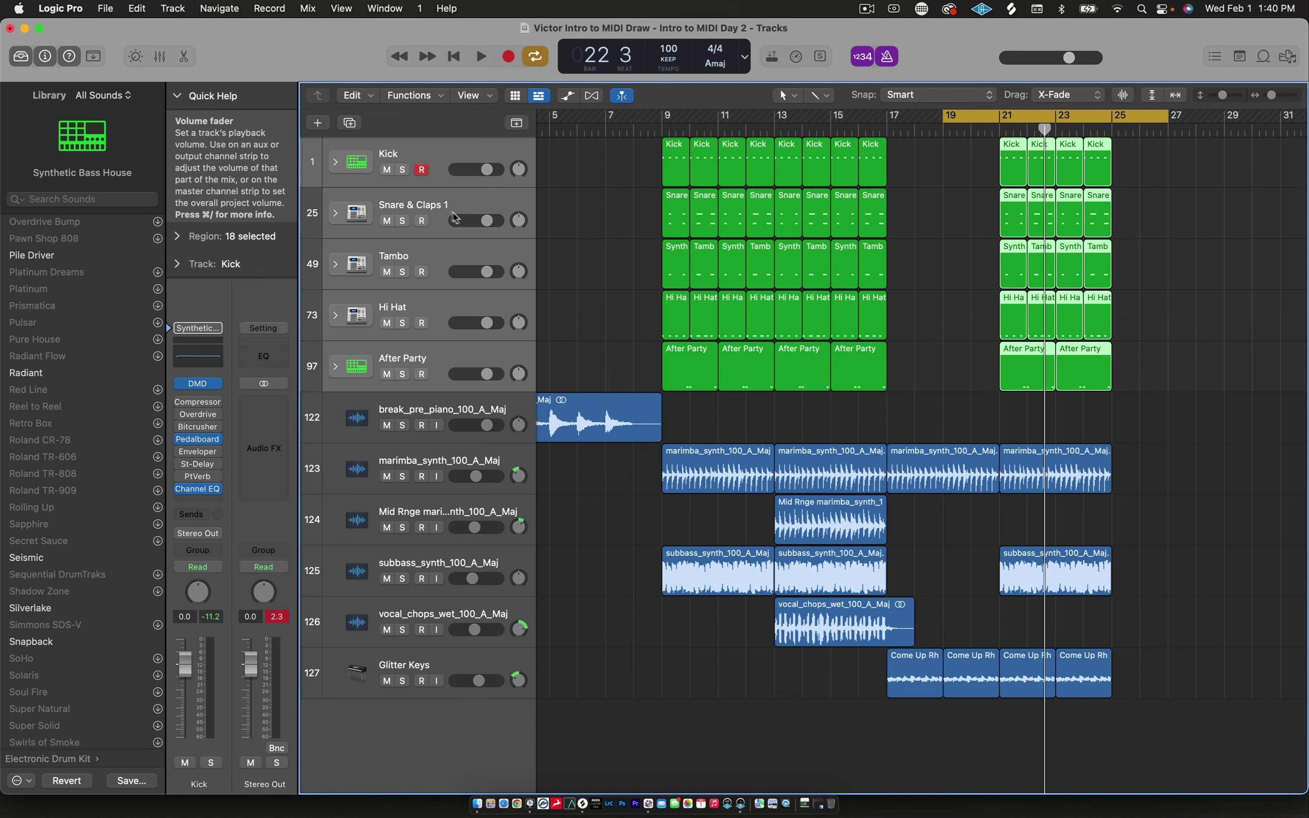
pyautogui.rightClick(315, 221)
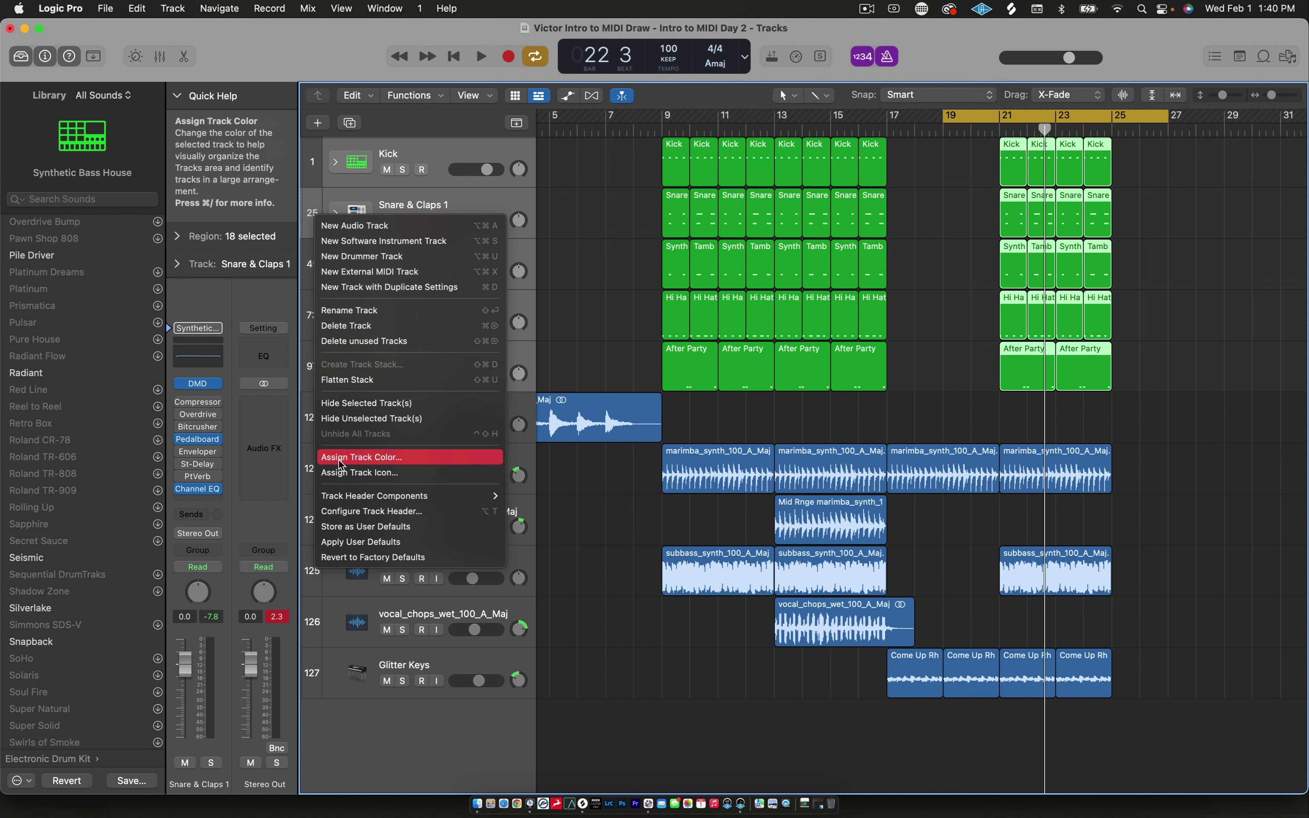
pyautogui.click(382, 462)
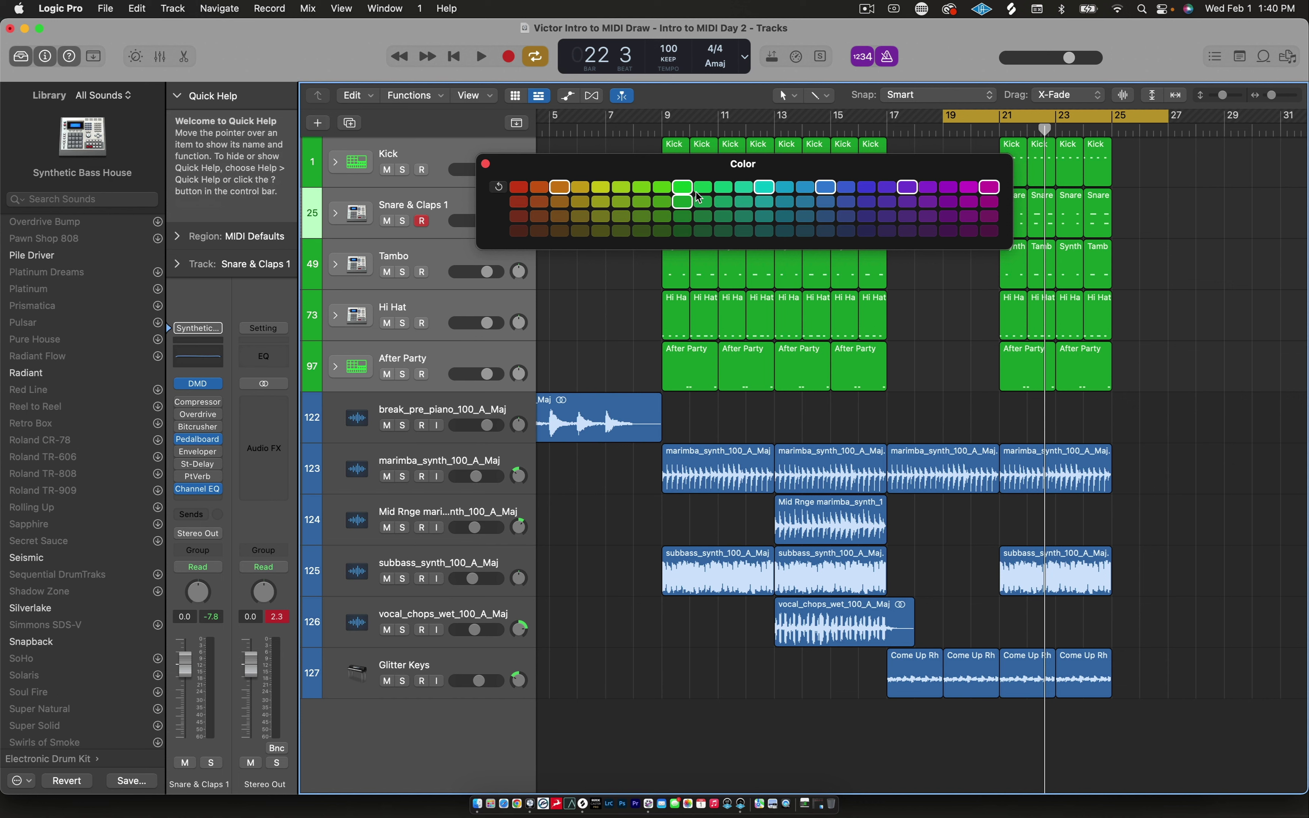
pyautogui.click(518, 187)
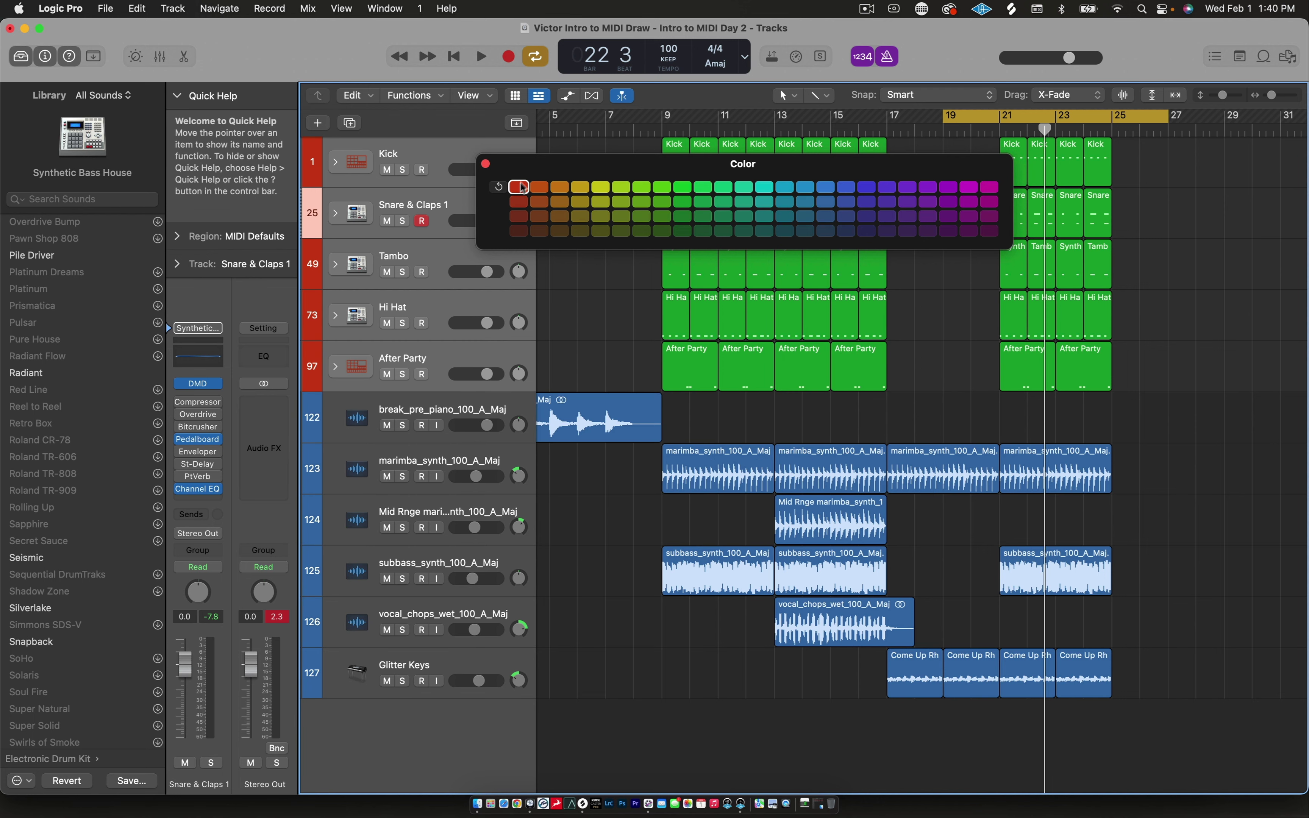
pyautogui.moveTo(531, 171); pyautogui.dragTo(635, 222)
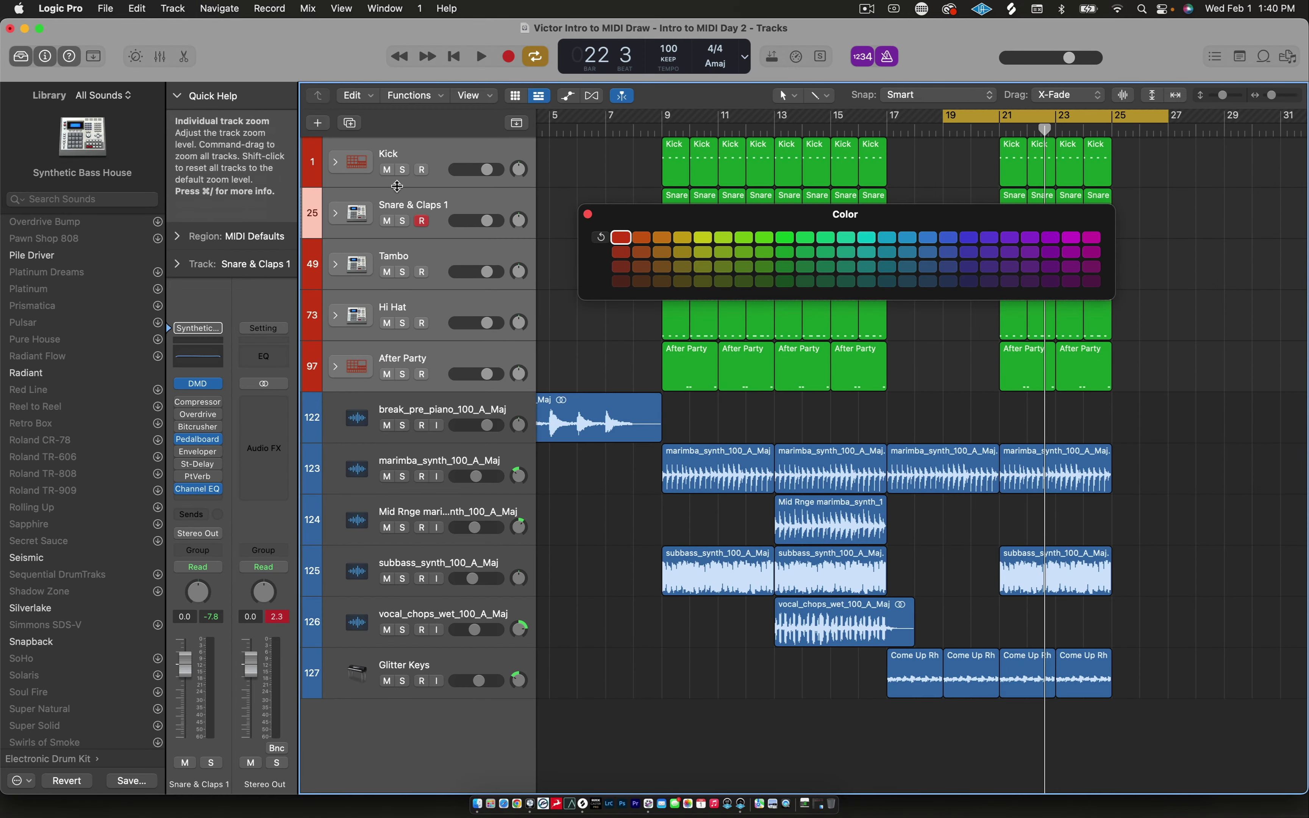
# Select the audio tracks from break_pre_piano through vocal_chops and color their selected marimba and subbass regions light blue
pyautogui.click(396, 415)
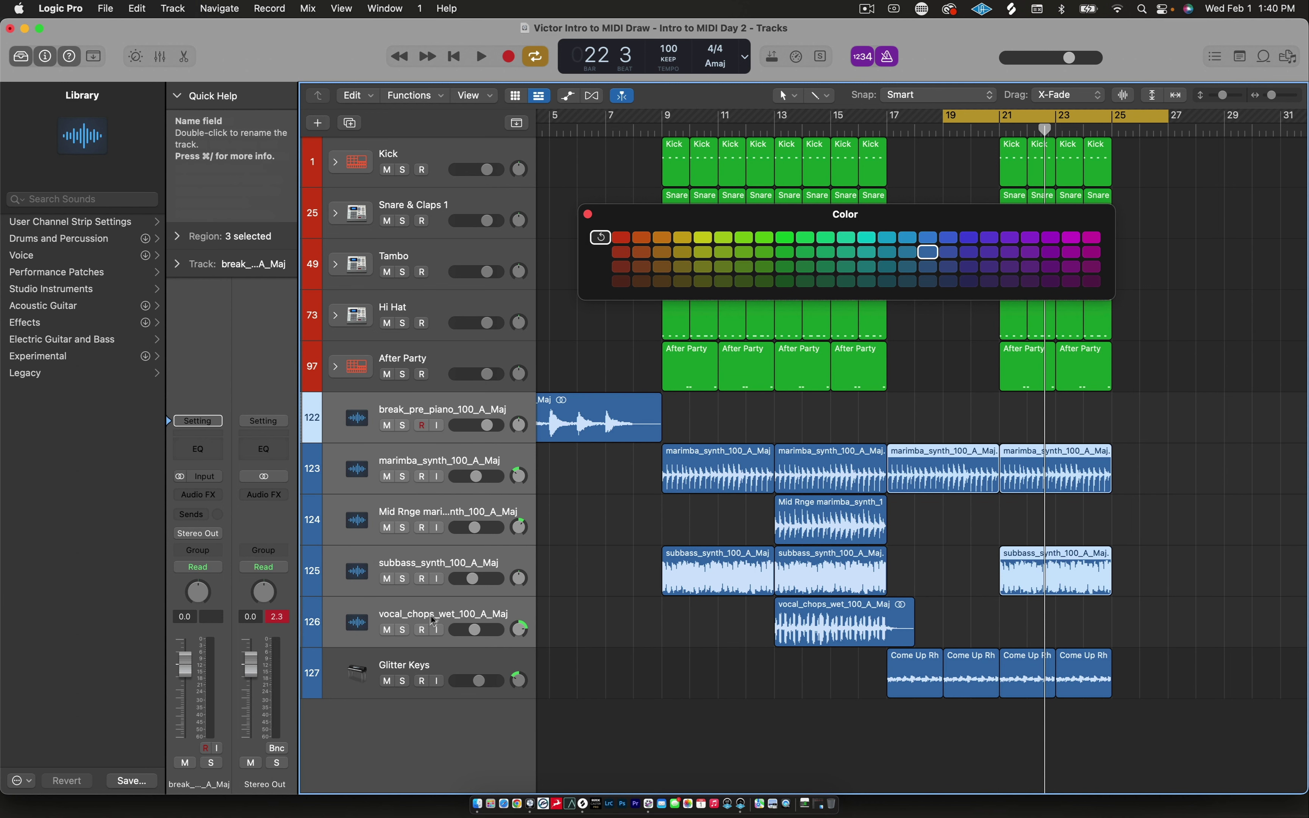
pyautogui.click(907, 238)
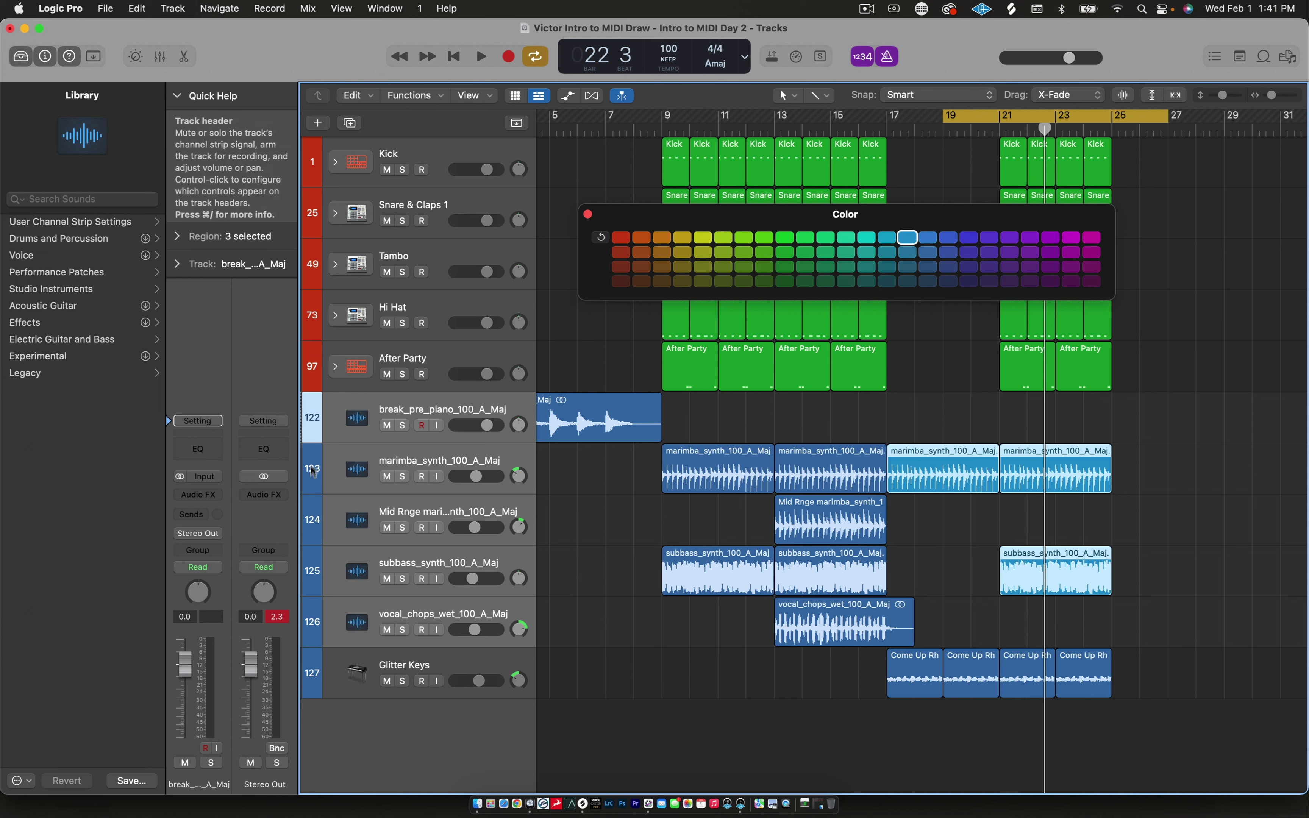
pyautogui.click(588, 215)
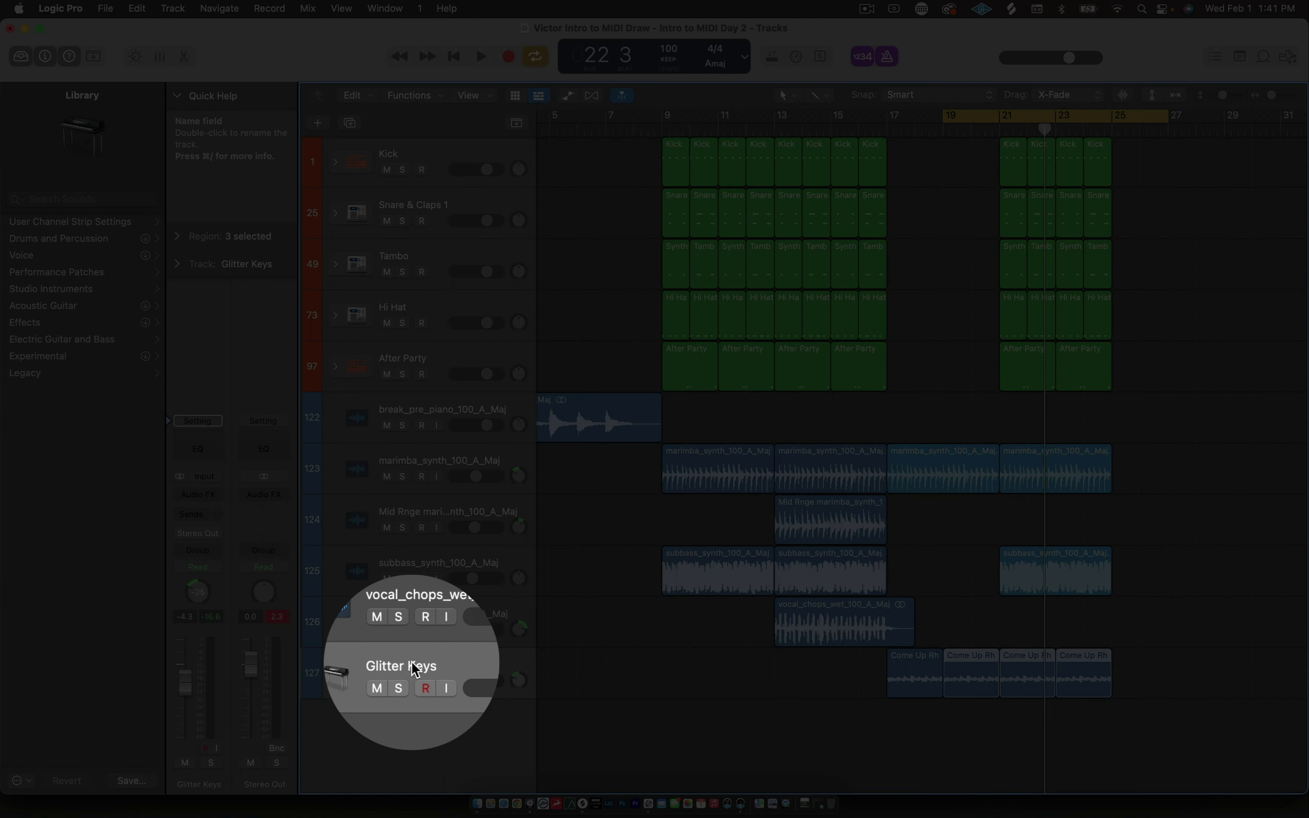
# Assign magenta as the track color of Glitter Keys and check the track colors in the Mixer
pyautogui.click(411, 660)
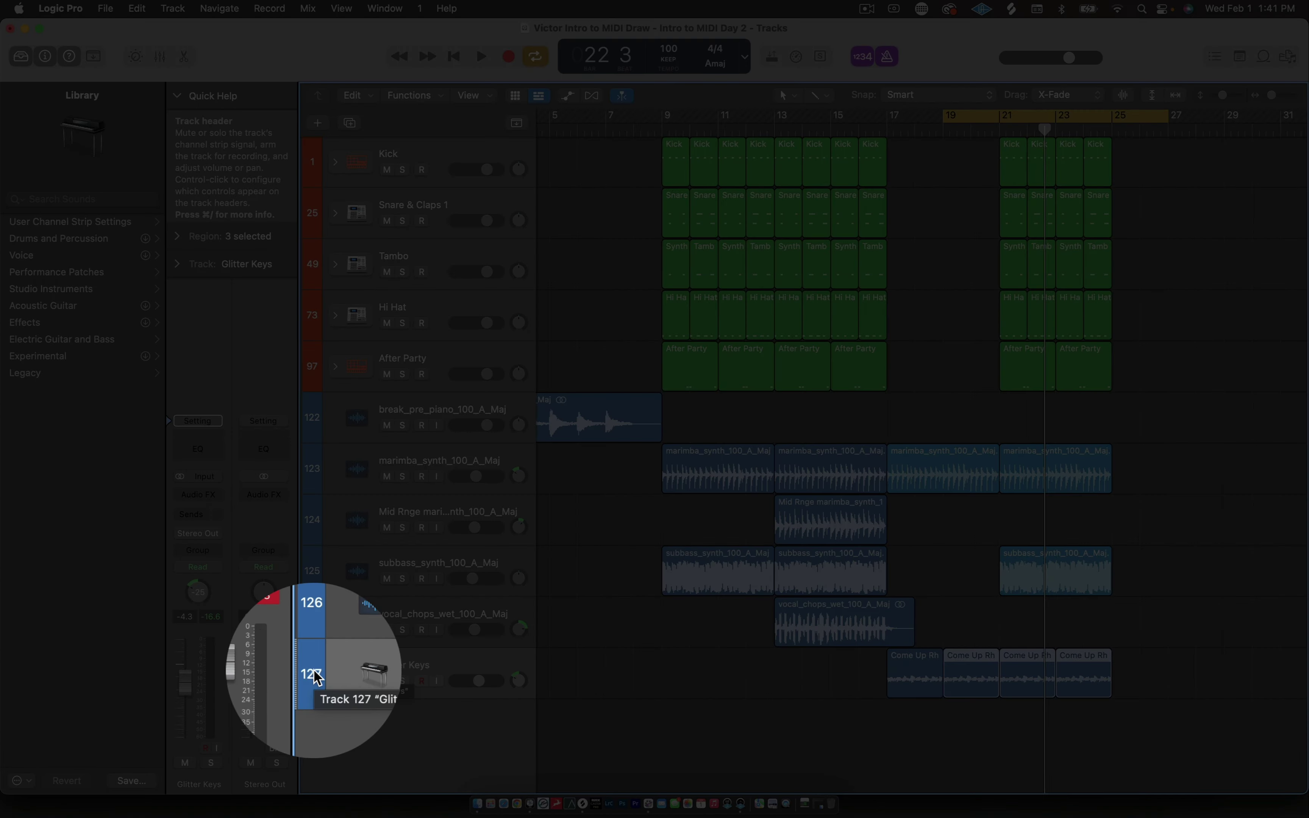
pyautogui.rightClick(316, 674)
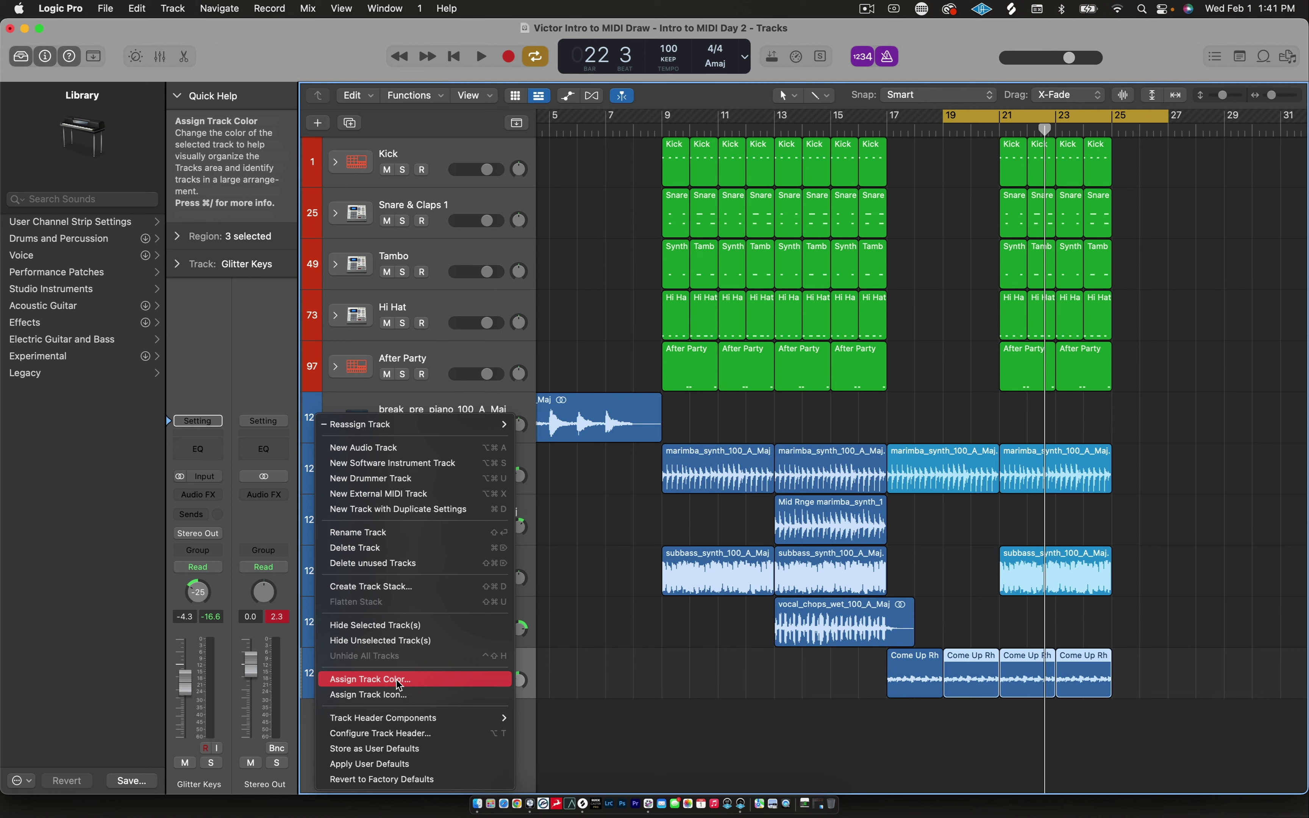
pyautogui.click(396, 680)
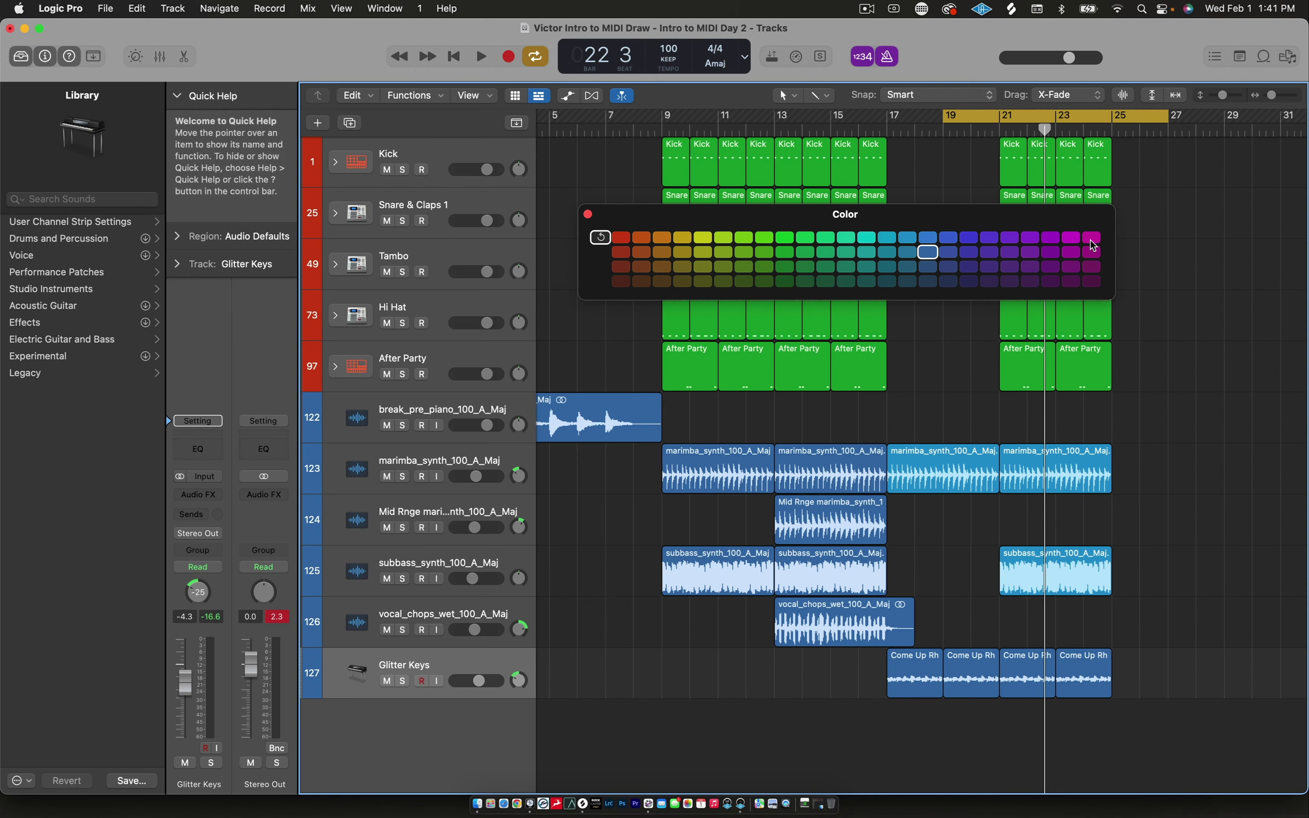
pyautogui.click(1090, 240)
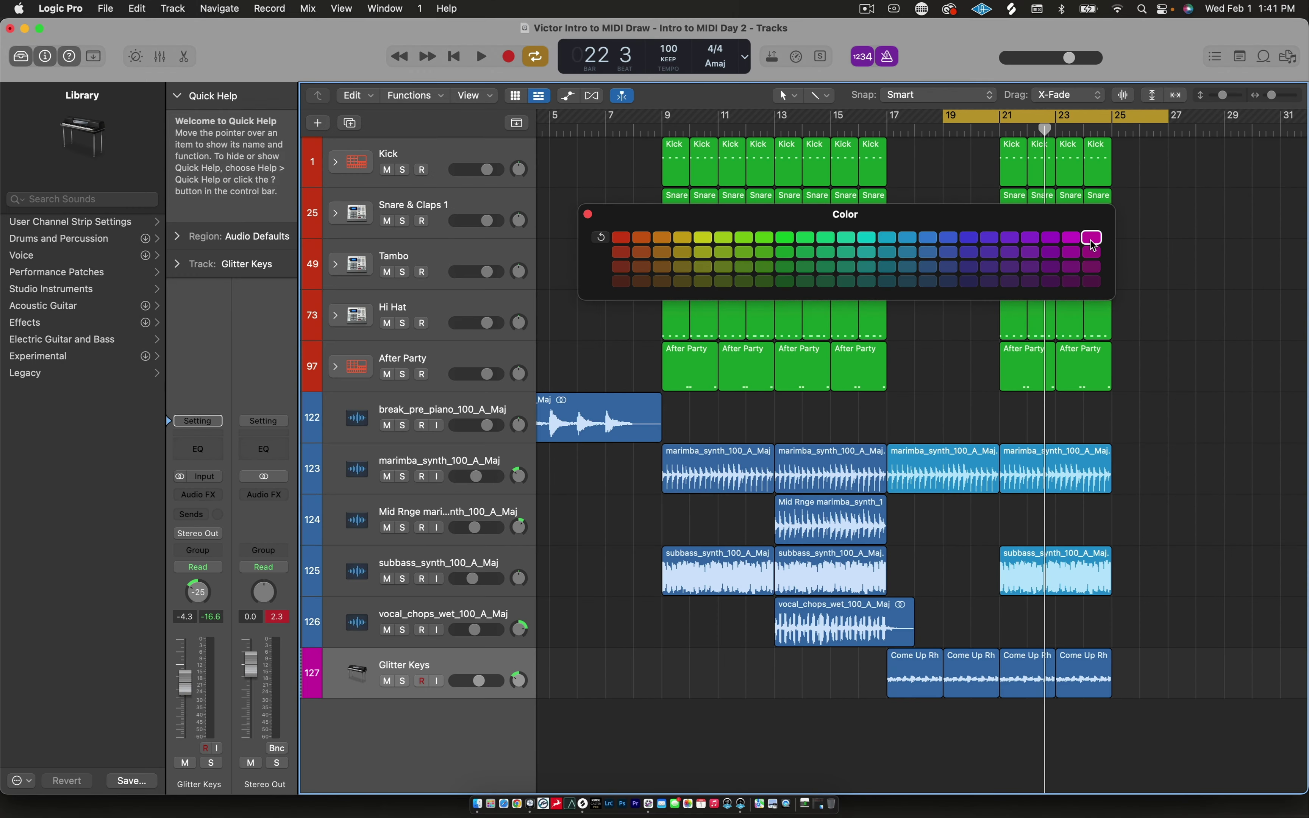
pyautogui.click(587, 214)
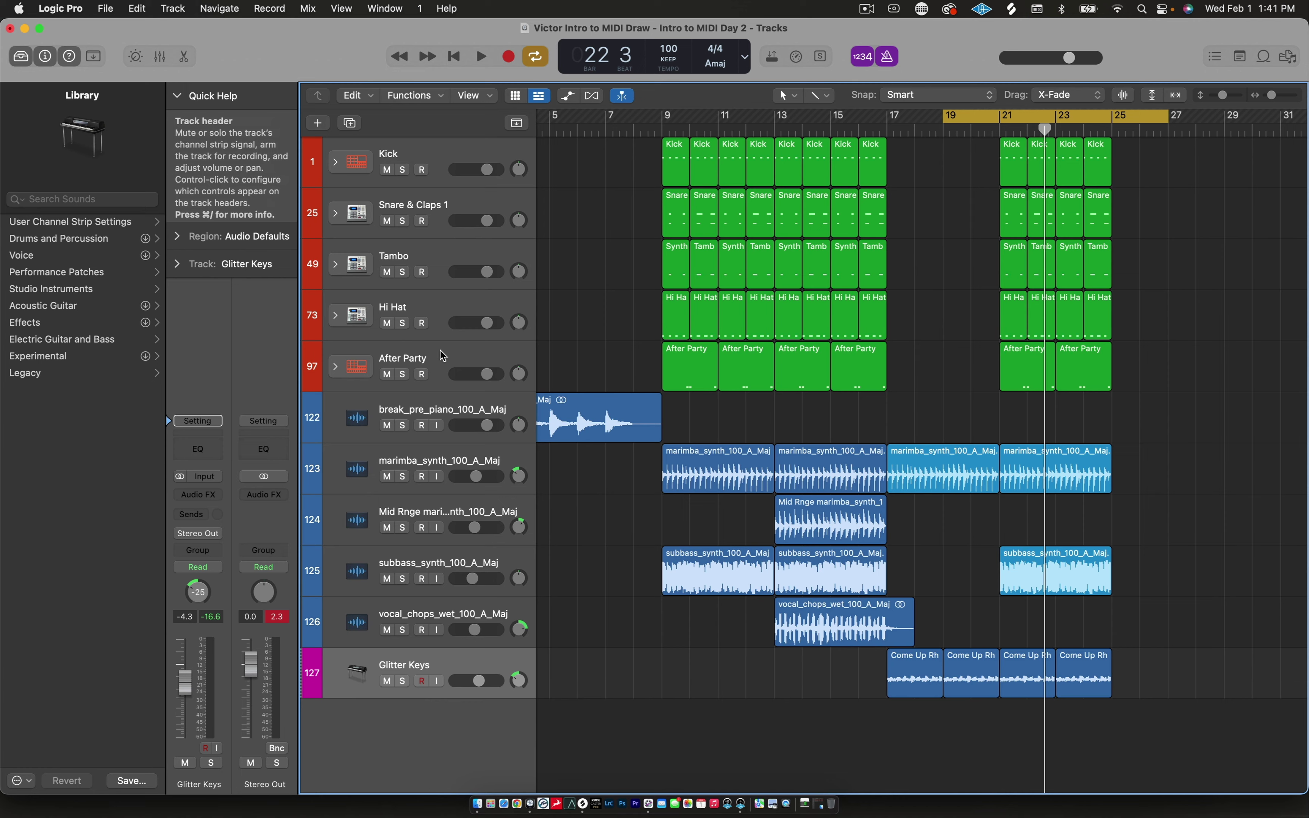
pyautogui.press('x')
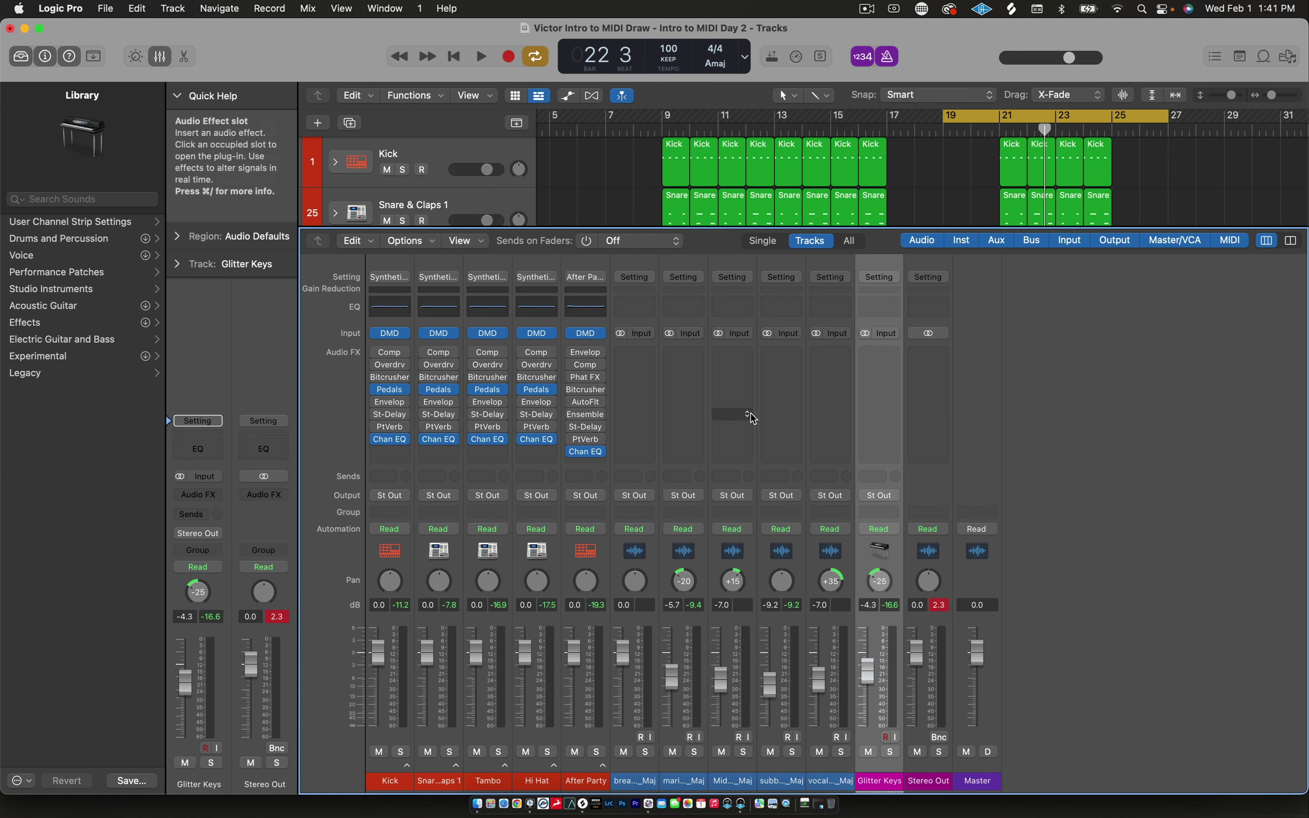
pyautogui.press('x')
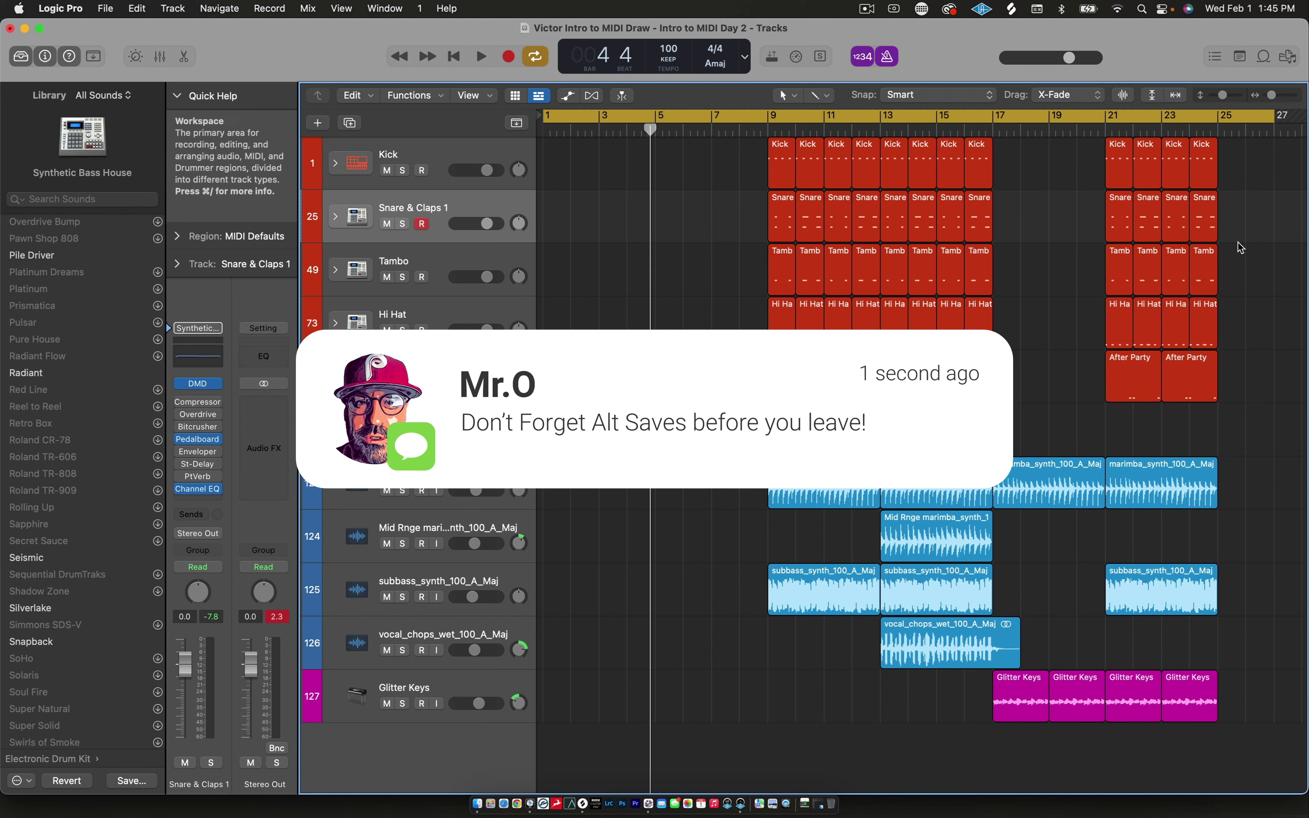